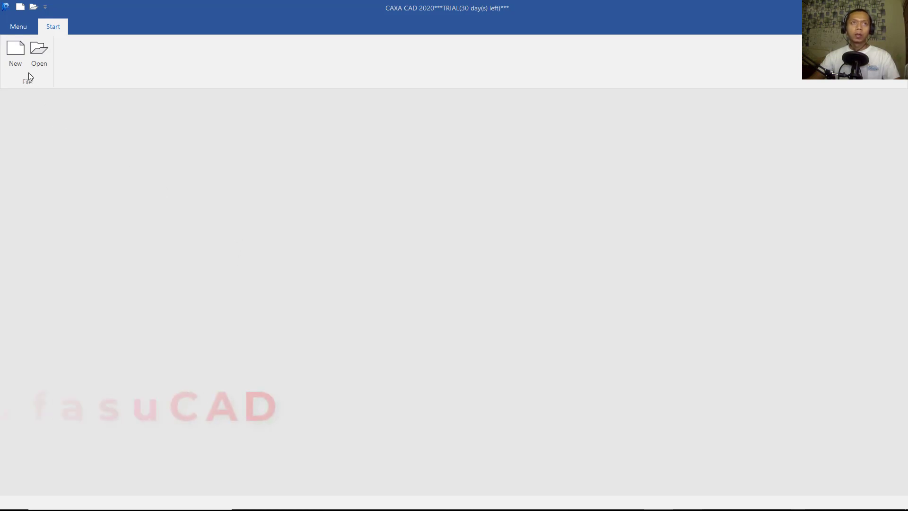
Step: Create a new drawing, Draft Document3, from the ISO BLANK template
{"action": "left_click", "coordinate": [21, 48]}
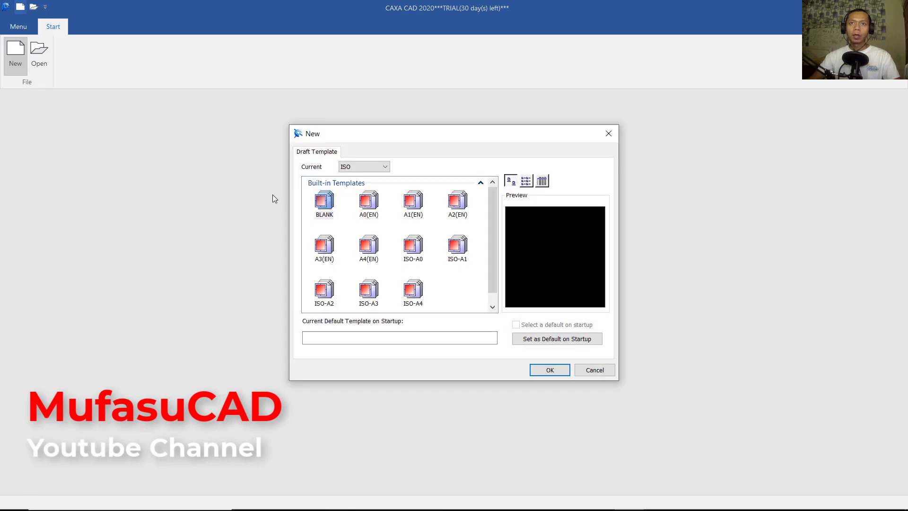
{"action": "left_click", "coordinate": [365, 166]}
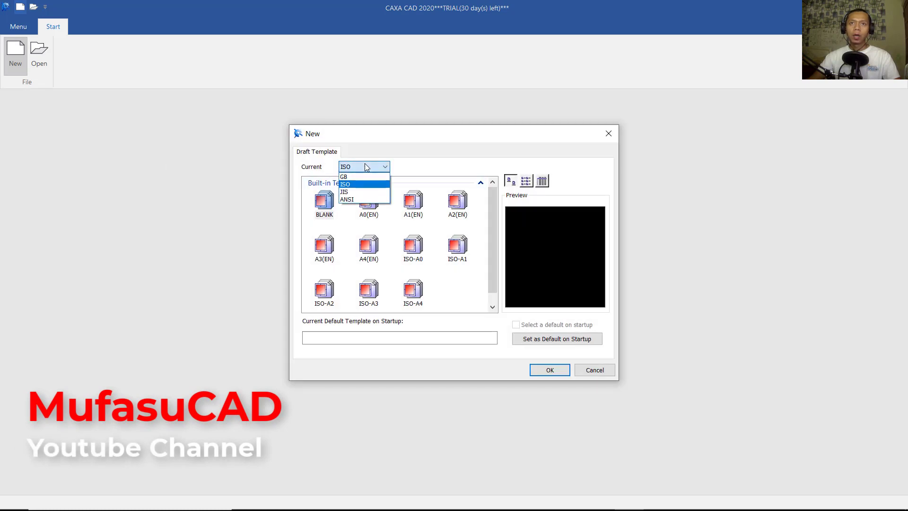
{"action": "left_click", "coordinate": [350, 184]}
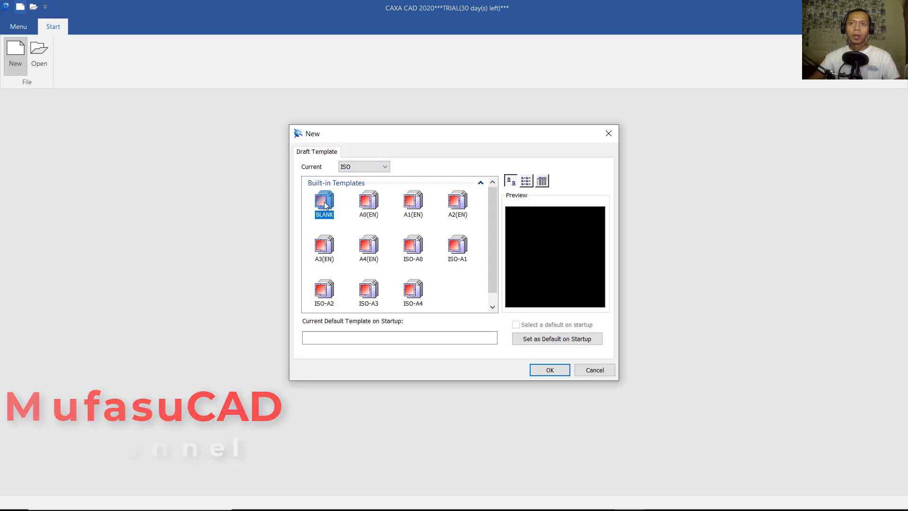
{"action": "left_click", "coordinate": [550, 370]}
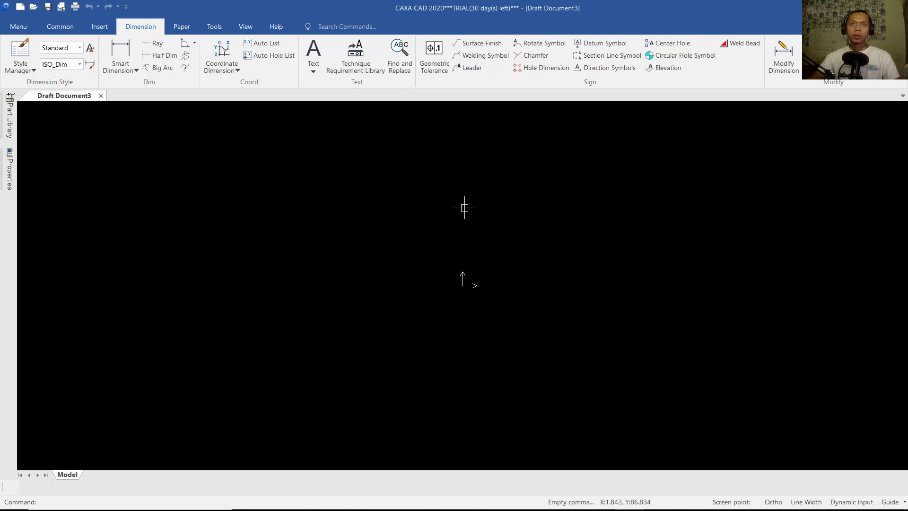
{"action": "left_click", "coordinate": [211, 27]}
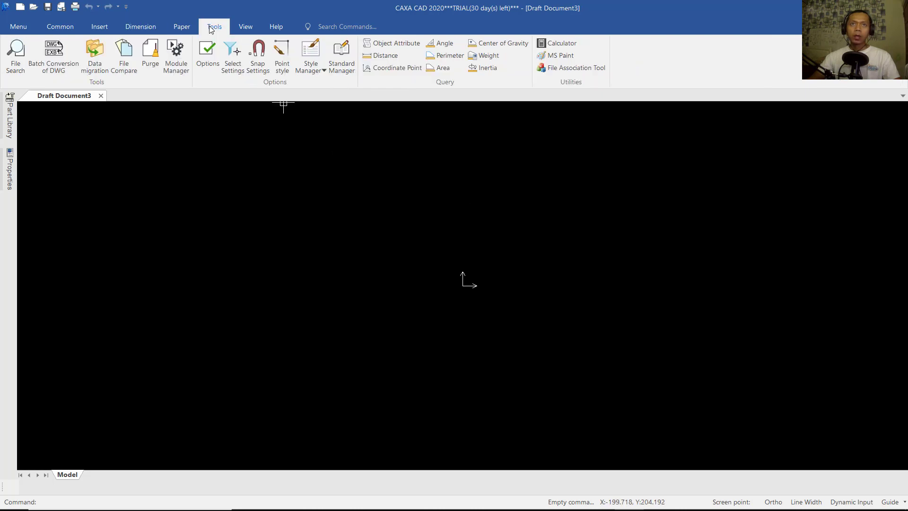
{"action": "left_click", "coordinate": [213, 65]}
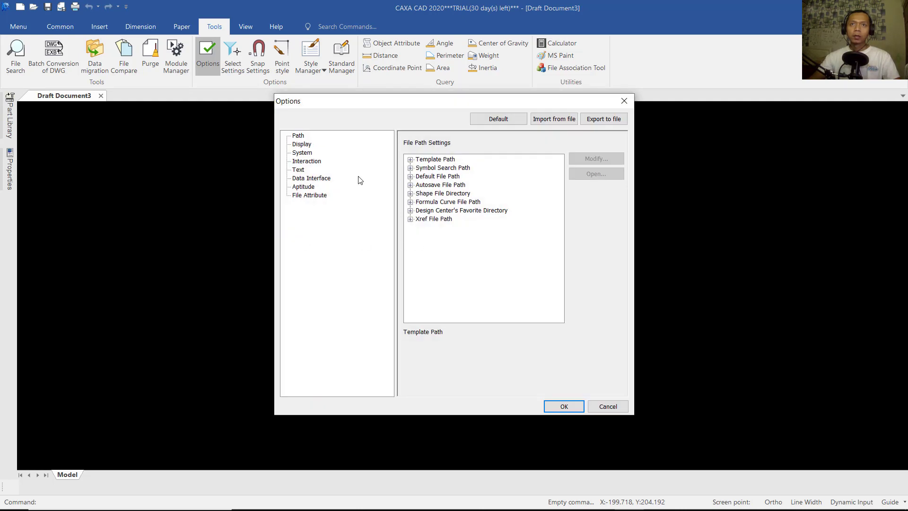
{"action": "left_click", "coordinate": [302, 145]}
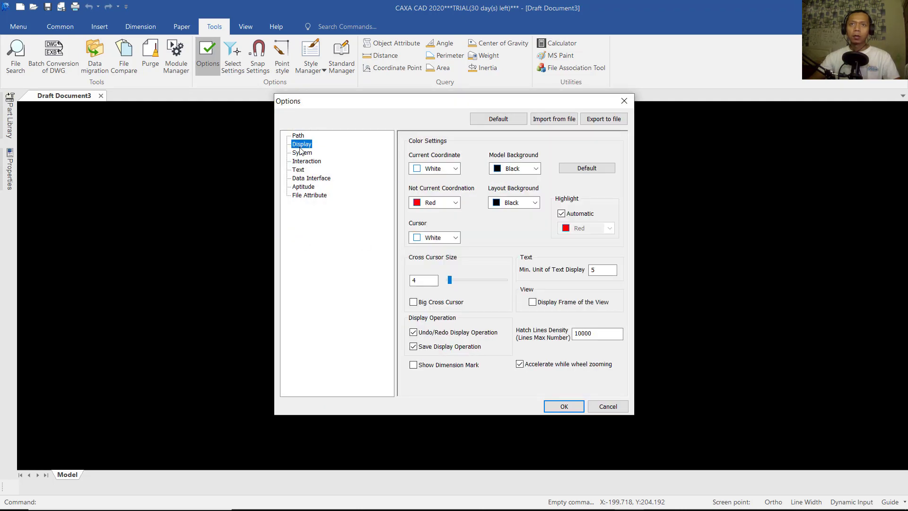
{"action": "left_click", "coordinate": [301, 155]}
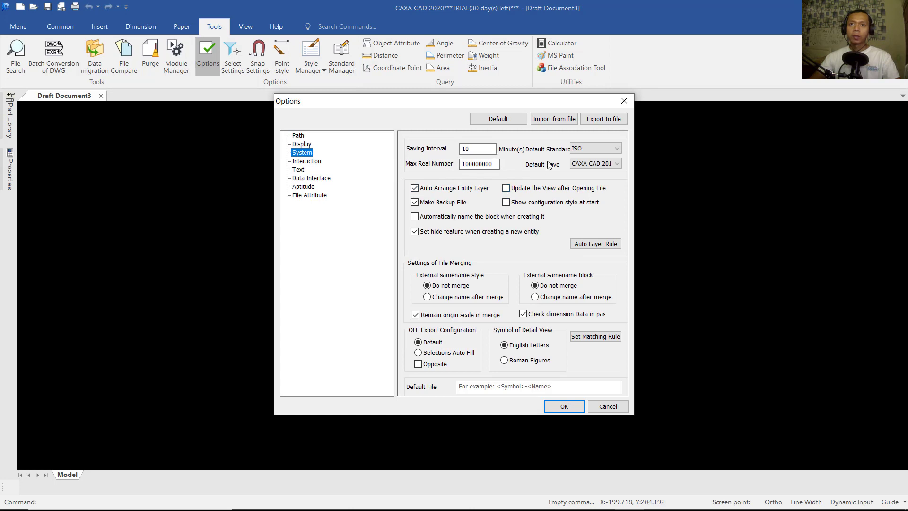
{"action": "left_click", "coordinate": [610, 149]}
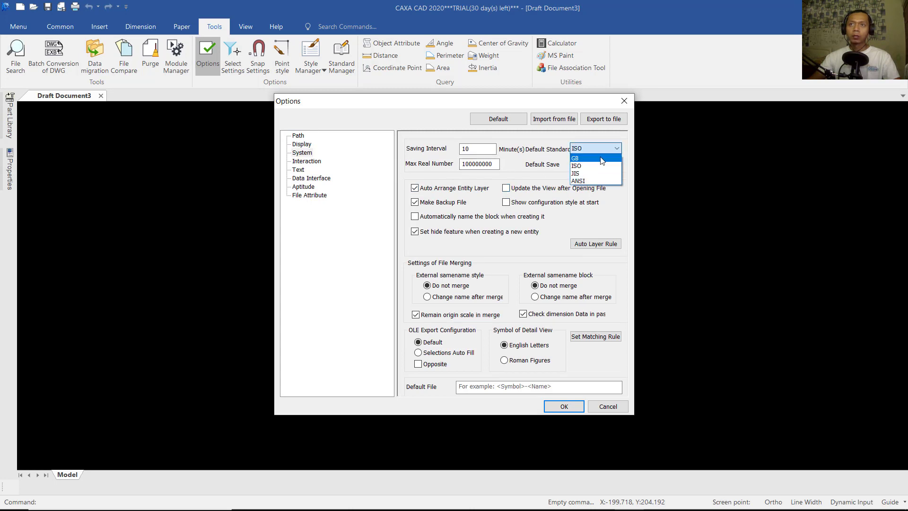
{"action": "left_click", "coordinate": [572, 159]}
{"action": "left_click", "coordinate": [589, 168]}
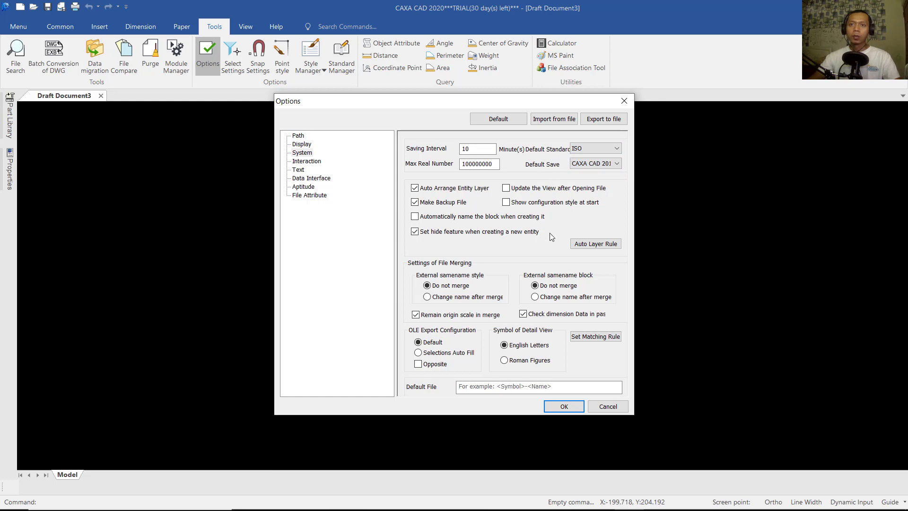
{"action": "left_click", "coordinate": [563, 406]}
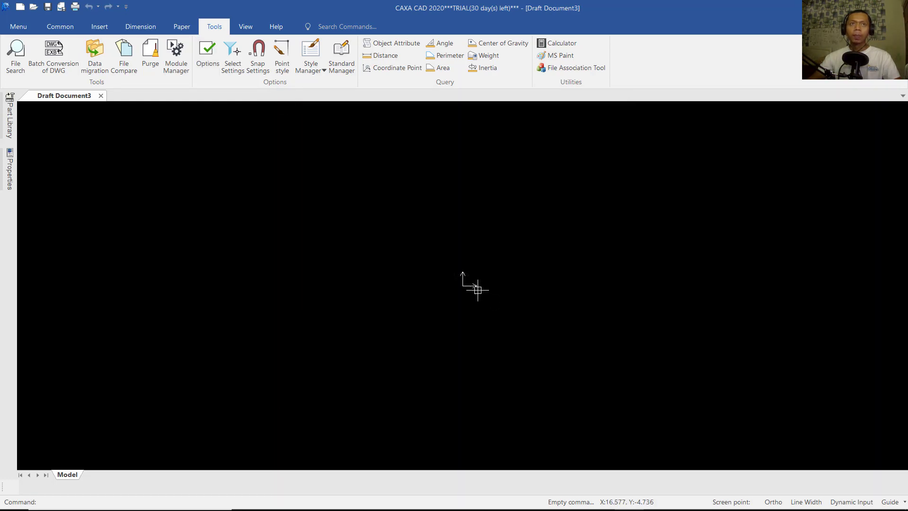
Step: Draw the 5000-long vertical left wall line
{"action": "left_click", "coordinate": [61, 26]}
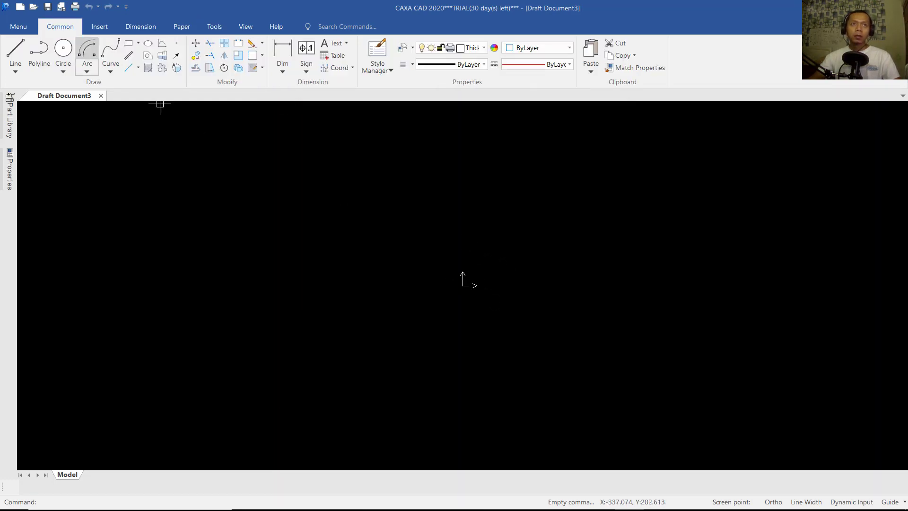
{"action": "left_click", "coordinate": [22, 53]}
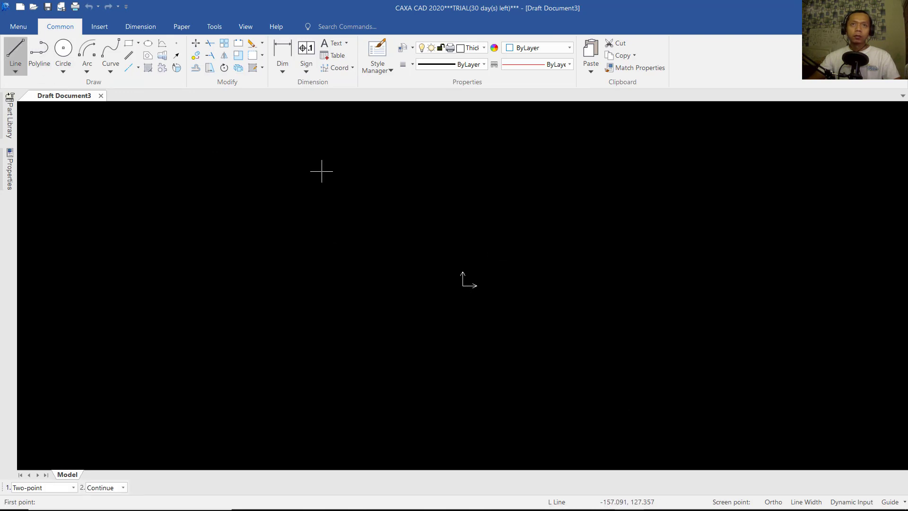
{"action": "middle_click_drag", "start_coordinate": [417, 355], "coordinate": [373, 371]}
{"action": "left_click", "coordinate": [374, 377]}
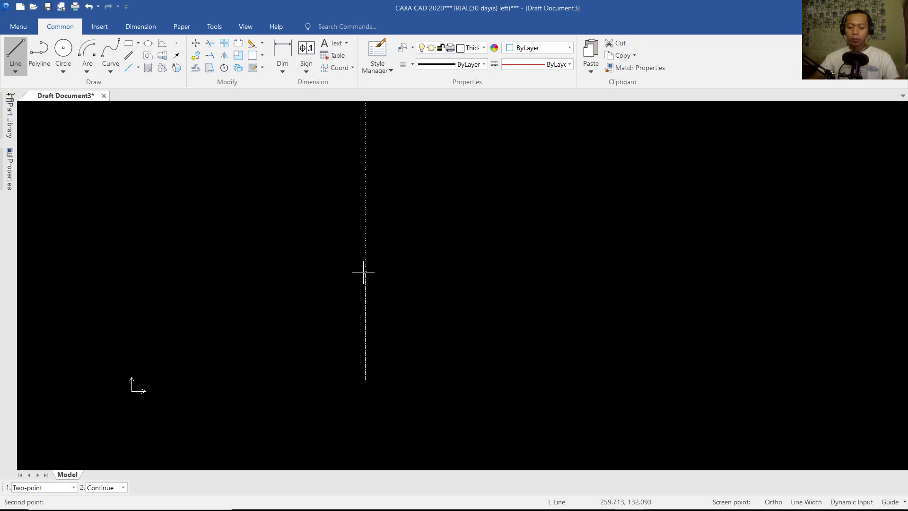
{"action": "type", "text": "5000"}
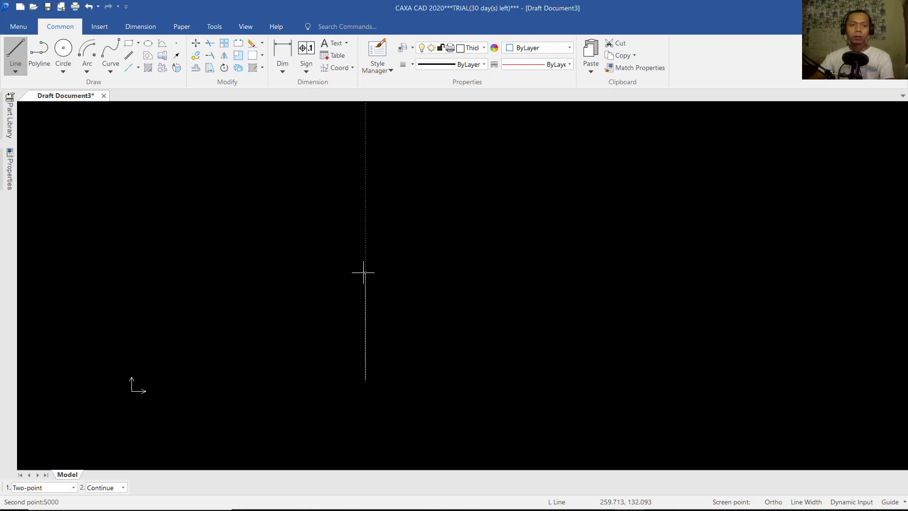
{"action": "key", "text": "Return"}
{"action": "scroll", "coordinate": [422, 270], "scroll_direction": "down", "scroll_amount": 5}
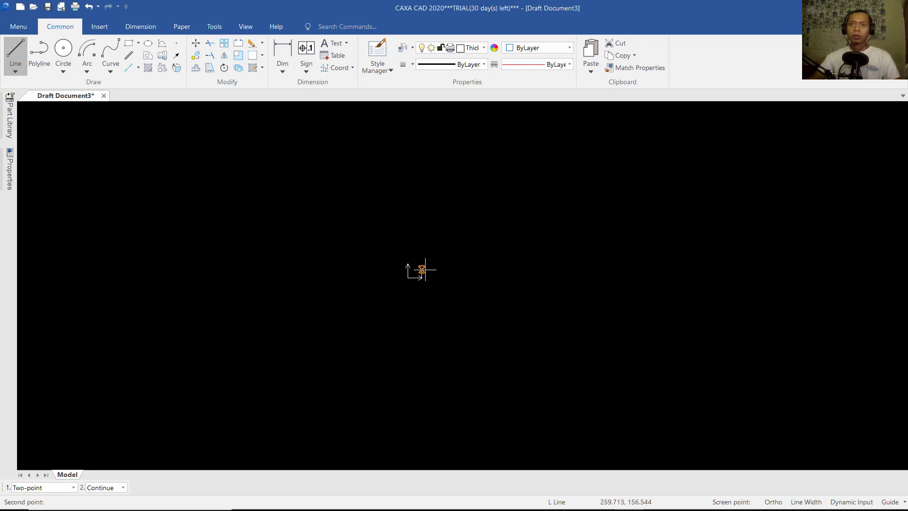
{"action": "middle_click_drag", "start_coordinate": [489, 229], "coordinate": [461, 320]}
{"action": "scroll", "coordinate": [397, 284], "scroll_direction": "up", "scroll_amount": 2}
{"action": "middle_click_drag", "start_coordinate": [398, 284], "coordinate": [385, 342]}
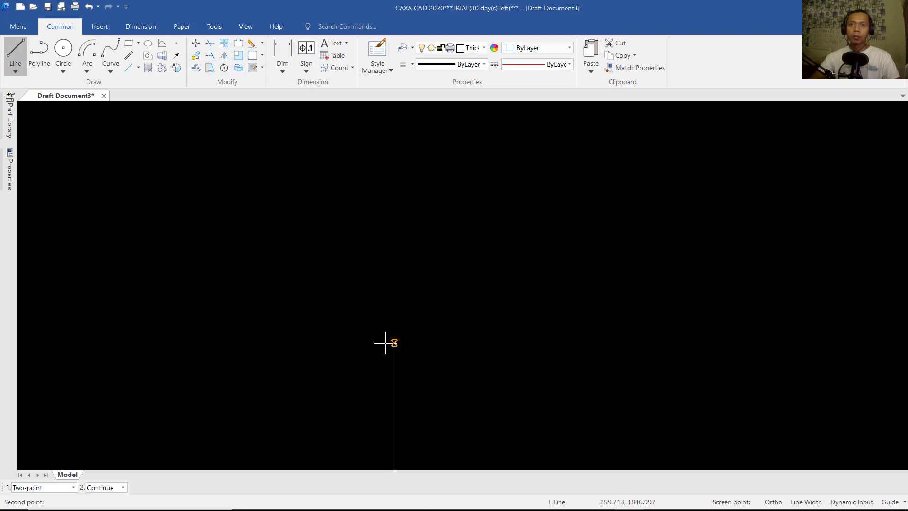
{"action": "scroll", "coordinate": [440, 359], "scroll_direction": "down", "scroll_amount": 2}
{"action": "right_click", "coordinate": [440, 354]}
{"action": "middle_click_drag", "start_coordinate": [441, 354], "coordinate": [430, 325]}
Step: Continue with the 6000 top, 4000 right, 3000 step and 100 segments, closing at the start
{"action": "key", "text": "l"}
{"action": "key", "text": "Return"}
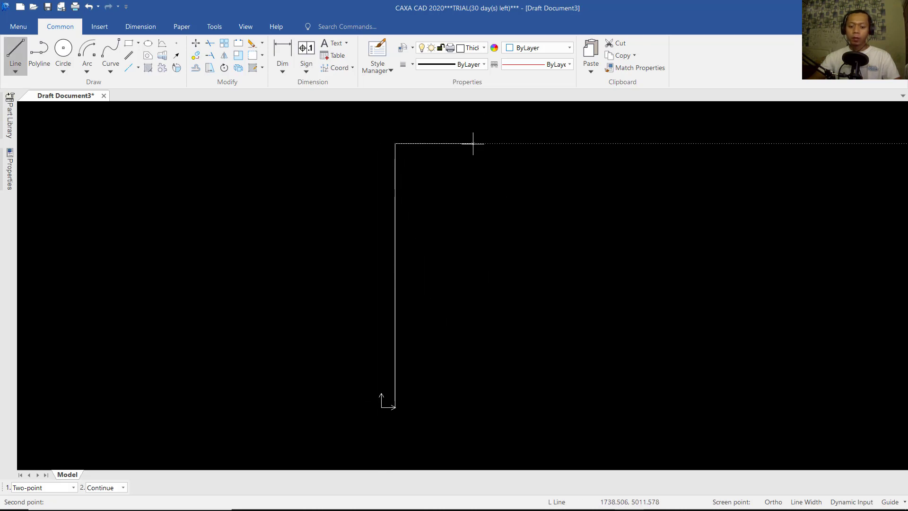
{"action": "type", "text": "6"}
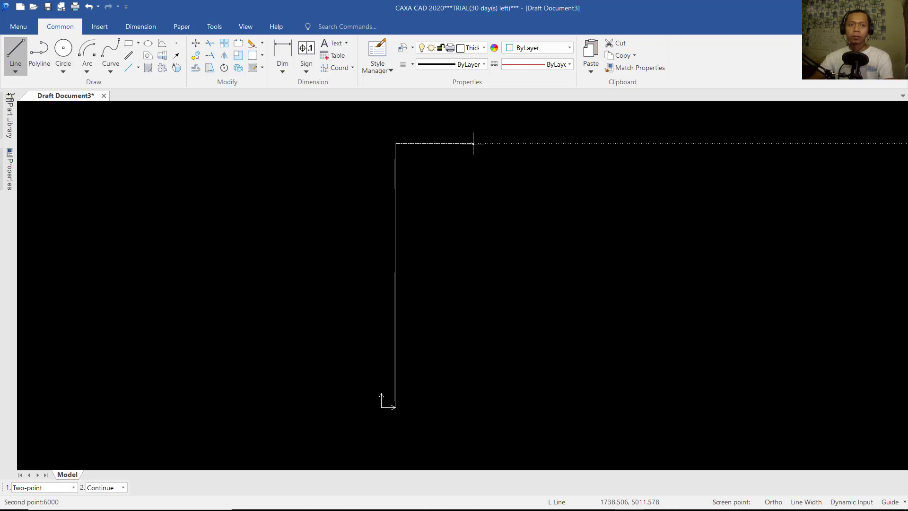
{"action": "type", "text": "000"}
{"action": "key", "text": "Return"}
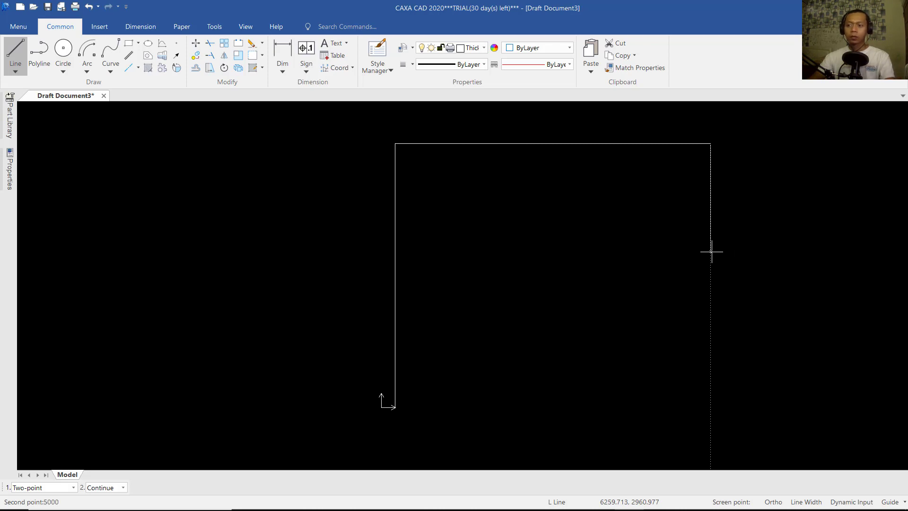
{"action": "key", "text": "BackSpace"}
{"action": "key", "text": "BackSpace"}
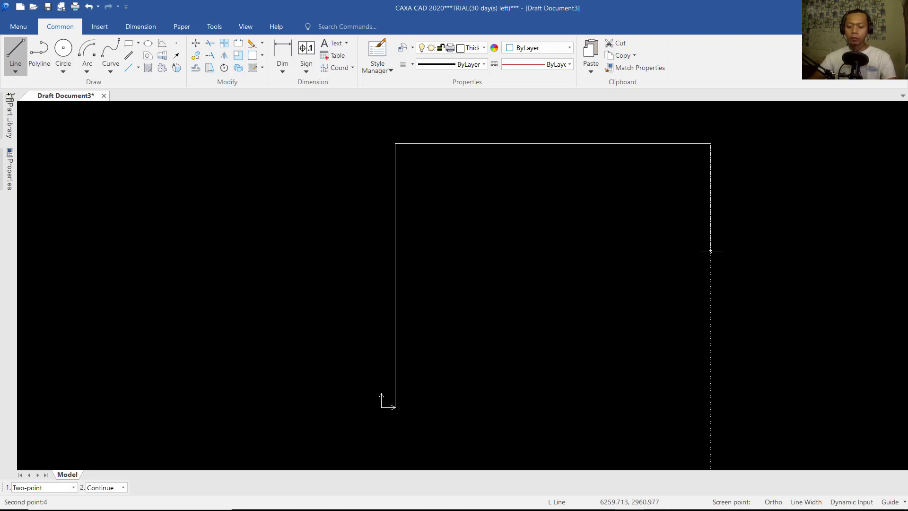
{"action": "key", "text": "Return"}
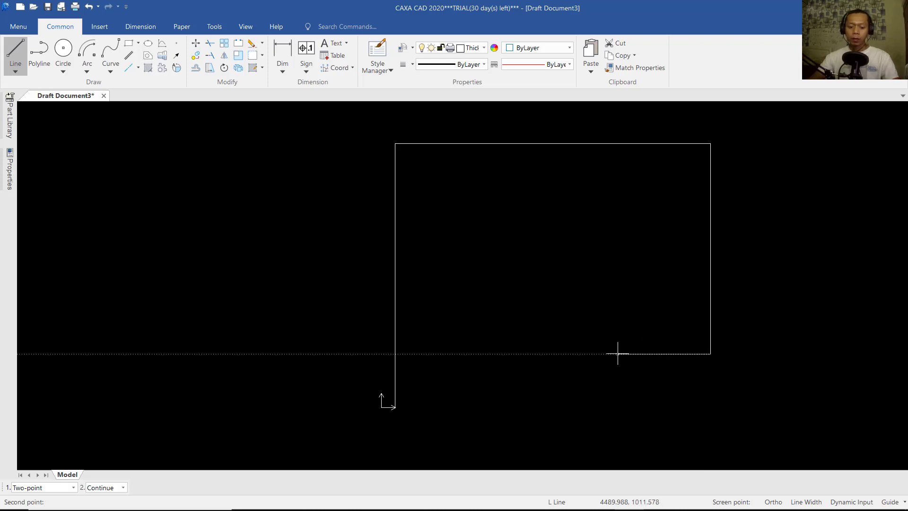
{"action": "key", "text": "Return"}
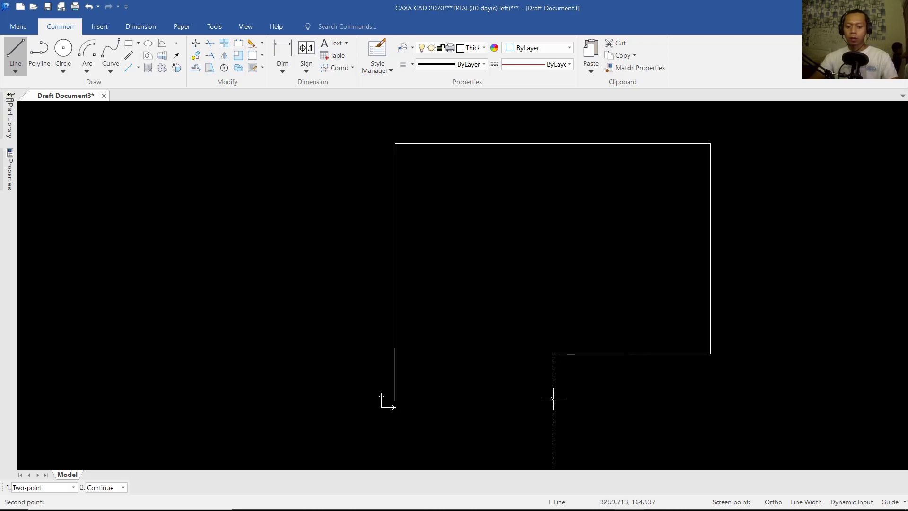
{"action": "type", "text": "1000"}
{"action": "key", "text": "Return"}
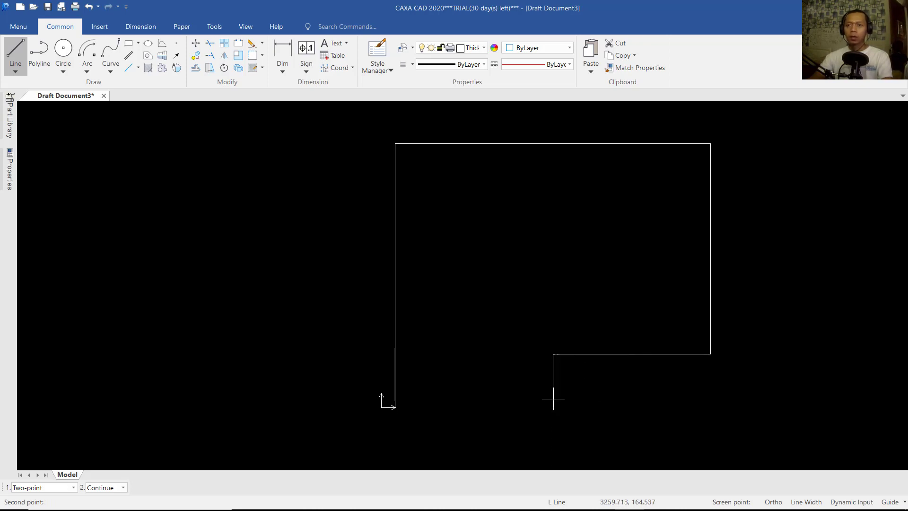
{"action": "scroll", "coordinate": [398, 406], "scroll_direction": "up", "scroll_amount": 2}
{"action": "left_click", "coordinate": [381, 392]}
{"action": "right_click", "coordinate": [539, 346]}
{"action": "scroll", "coordinate": [539, 345], "scroll_direction": "down", "scroll_amount": 3}
{"action": "middle_click_drag", "start_coordinate": [648, 334], "coordinate": [521, 357]}
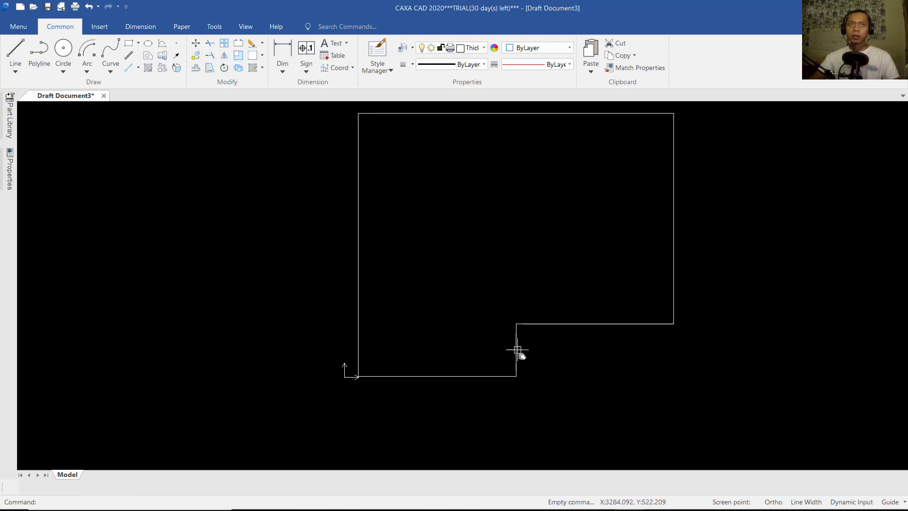
Step: Draw lines from the notch corner along the bottom and up to the right edge's end
{"action": "left_click", "coordinate": [11, 61]}
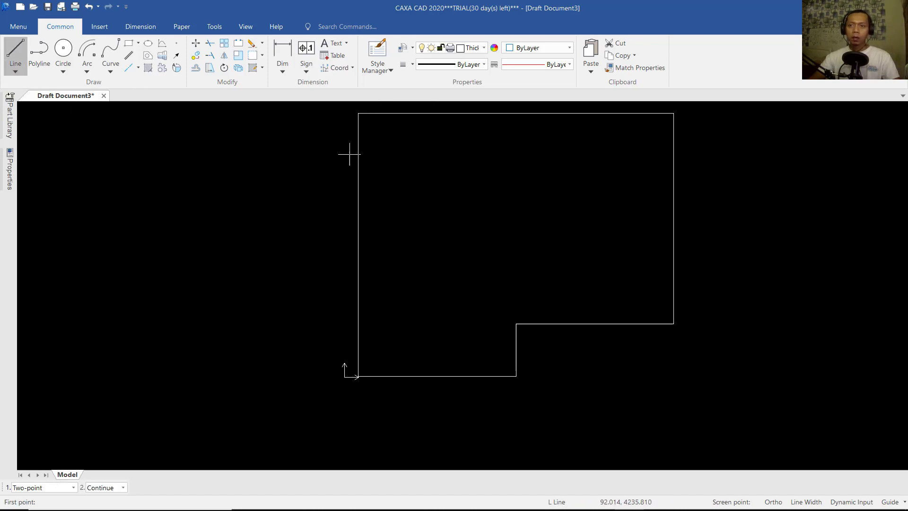
{"action": "left_click", "coordinate": [515, 376]}
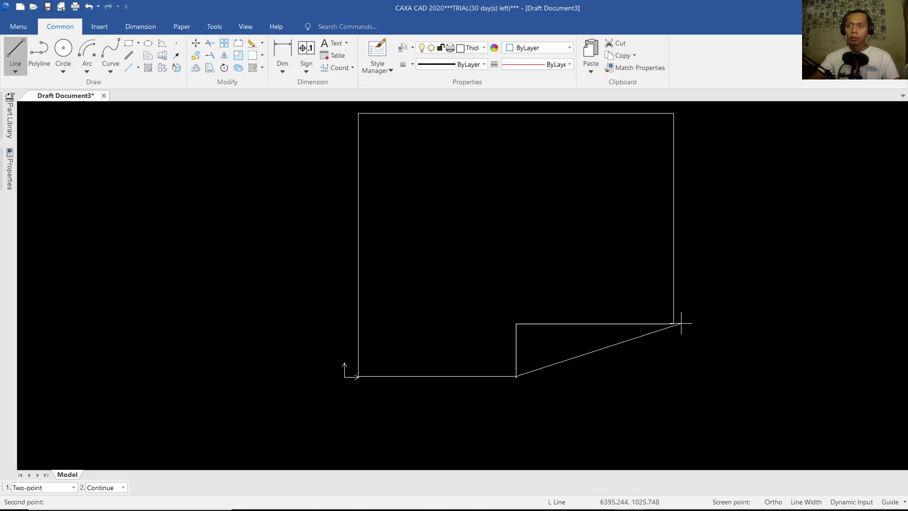
{"action": "left_click", "coordinate": [673, 376]}
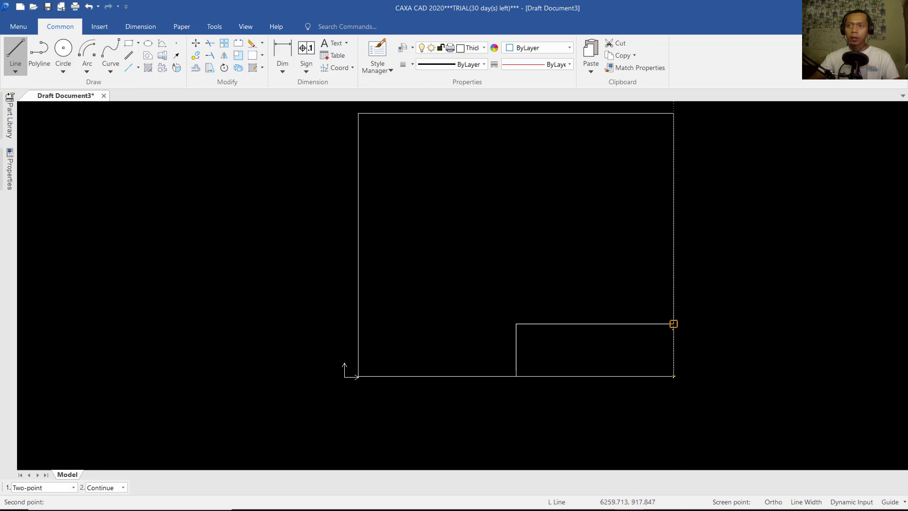
{"action": "left_click", "coordinate": [673, 324]}
{"action": "right_click", "coordinate": [573, 311]}
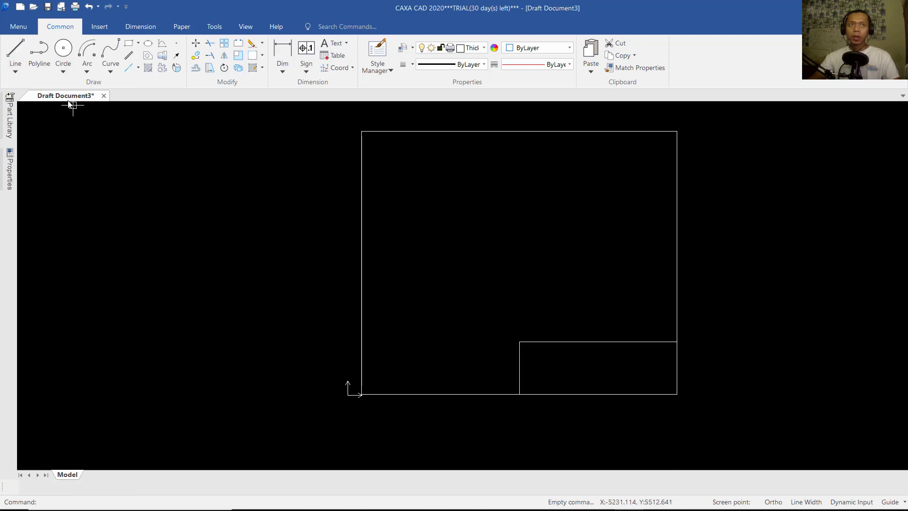
Step: Draw a 2000 vertical line and a horizontal line to the left wall, then select the left wall
{"action": "key", "text": "Return"}
{"action": "left_click", "coordinate": [519, 342]}
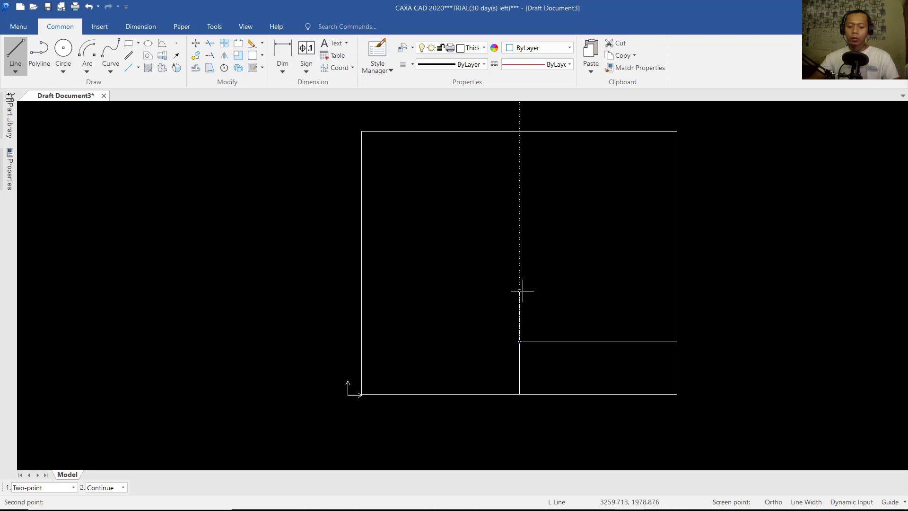
{"action": "type", "text": "2000"}
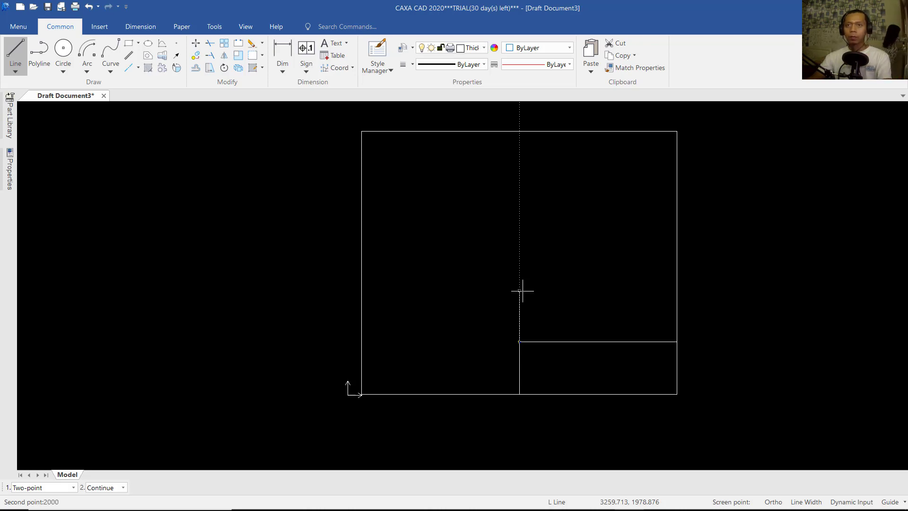
{"action": "key", "text": "Return"}
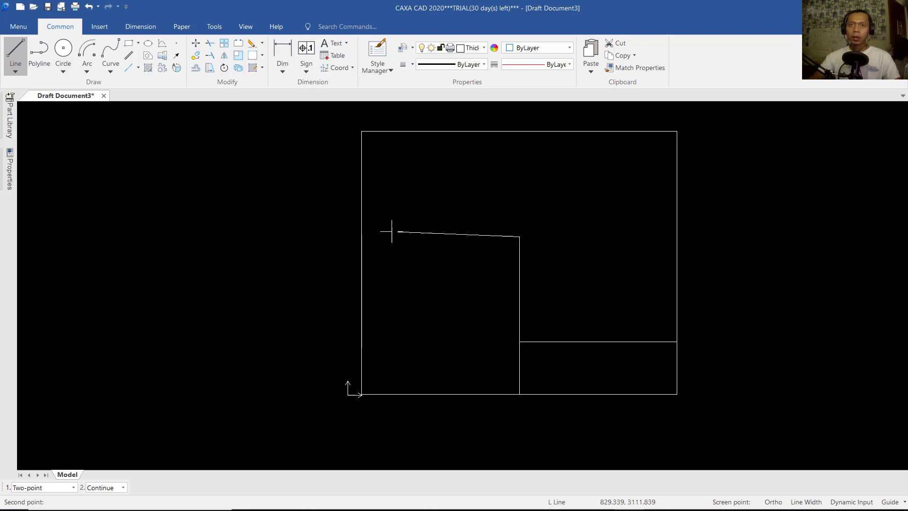
{"action": "left_click", "coordinate": [361, 237]}
{"action": "right_click", "coordinate": [361, 236]}
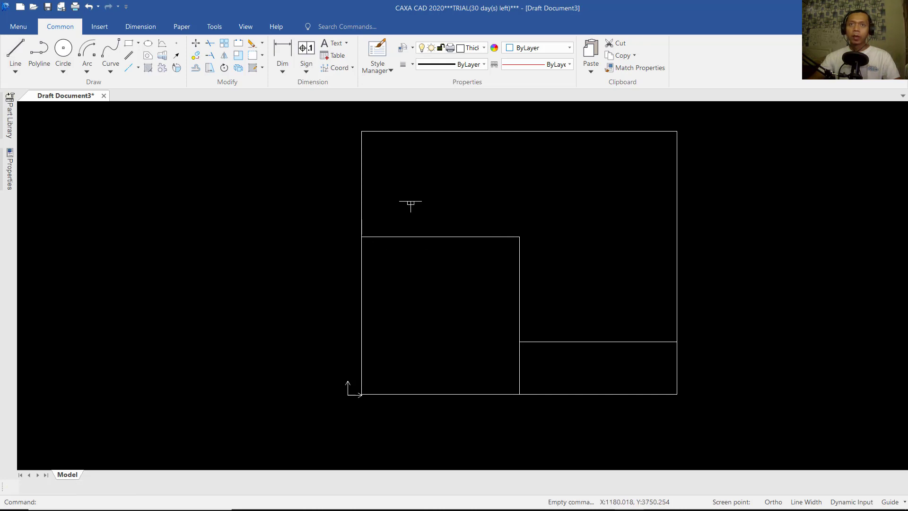
{"action": "left_click_drag", "start_coordinate": [397, 155], "coordinate": [322, 201]}
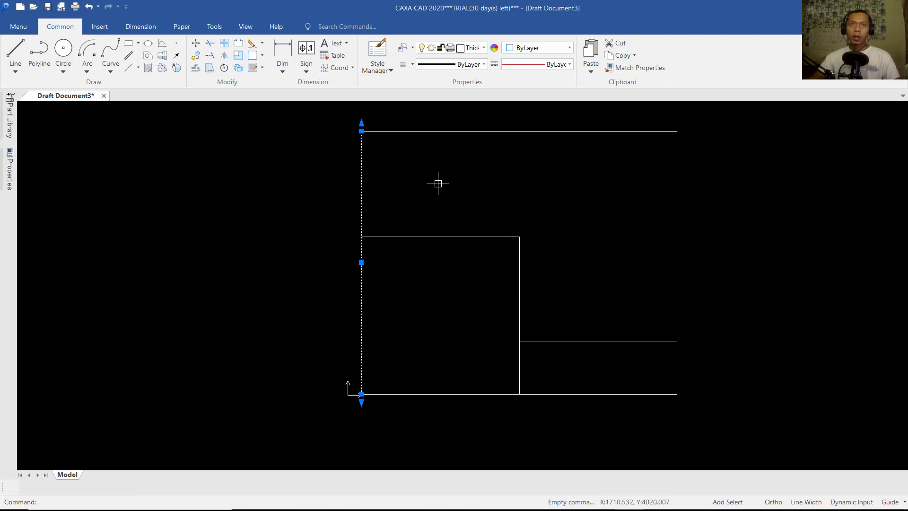
Step: Copy the left wall line 2000 to the right
{"action": "left_click", "coordinate": [196, 56]}
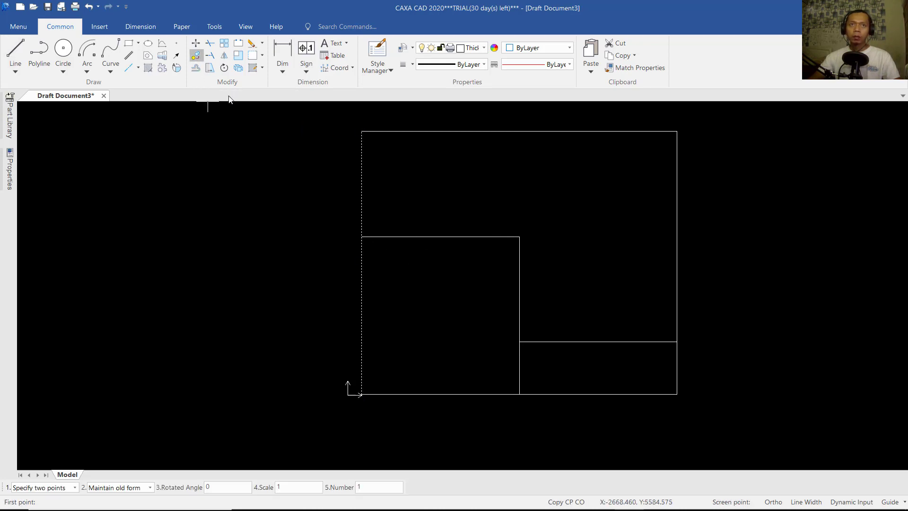
{"action": "left_click", "coordinate": [383, 172]}
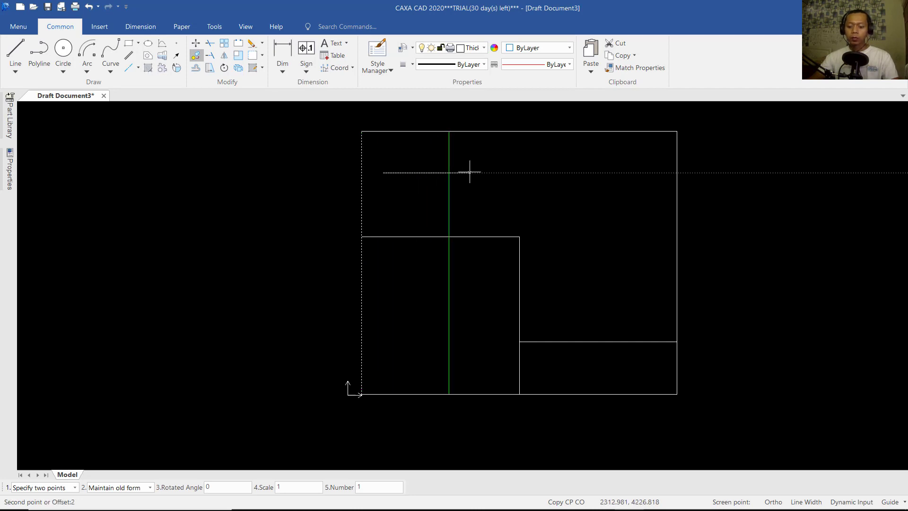
{"action": "type", "text": "2000"}
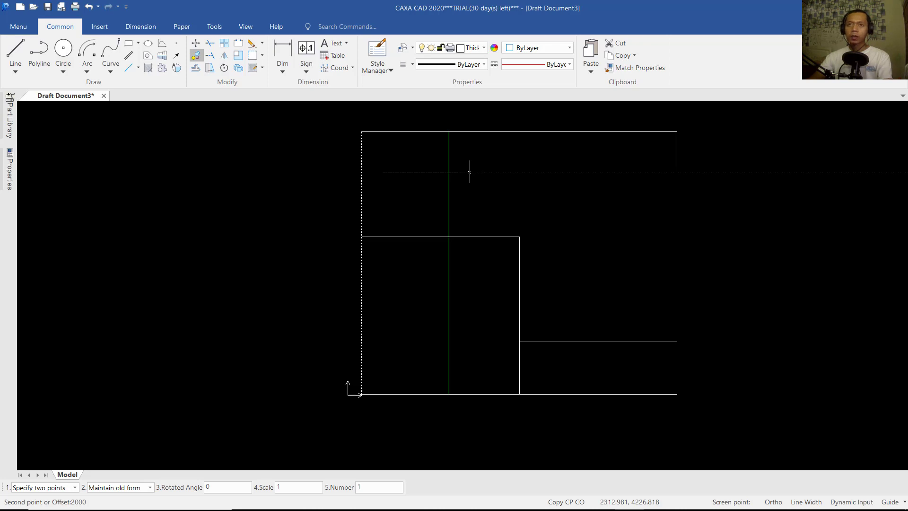
{"action": "key", "text": "Return"}
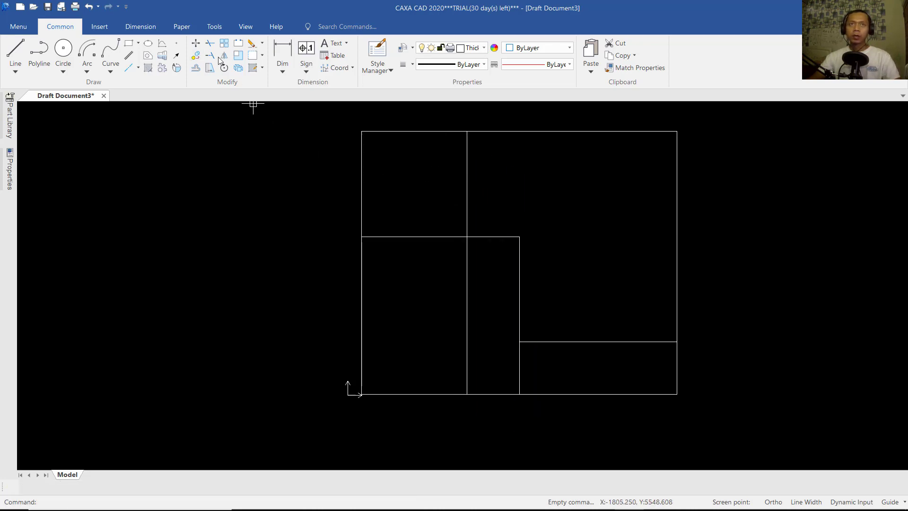
Step: Trim the copied line below the horizontal partition
{"action": "left_click", "coordinate": [209, 44]}
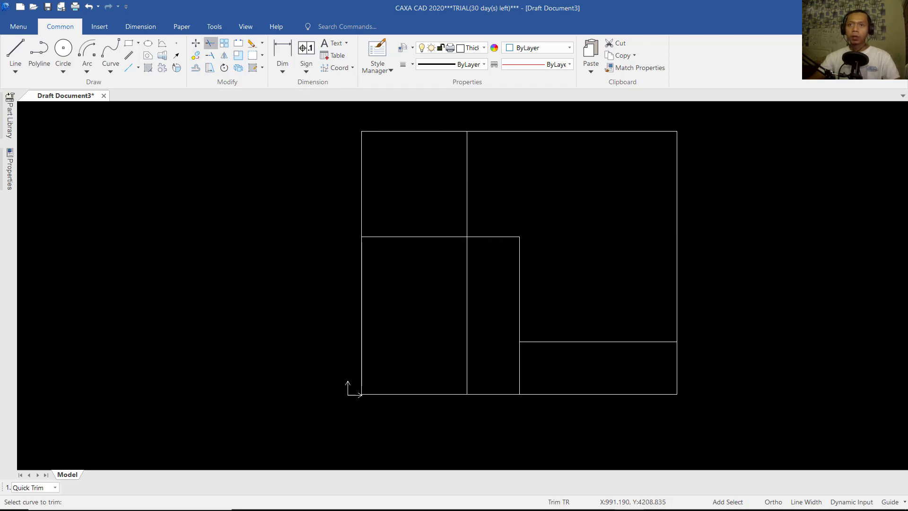
{"action": "left_click", "coordinate": [466, 295]}
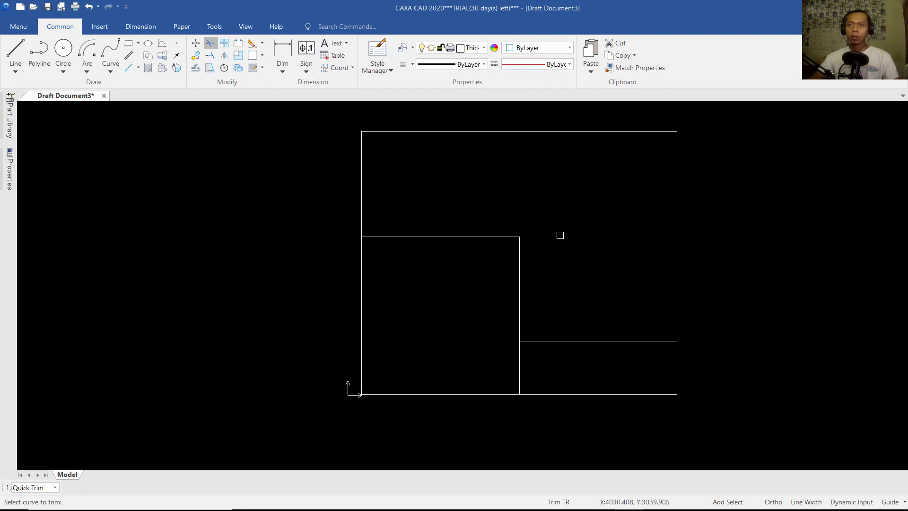
{"action": "right_click", "coordinate": [560, 235]}
{"action": "middle_click_drag", "start_coordinate": [585, 199], "coordinate": [575, 217]}
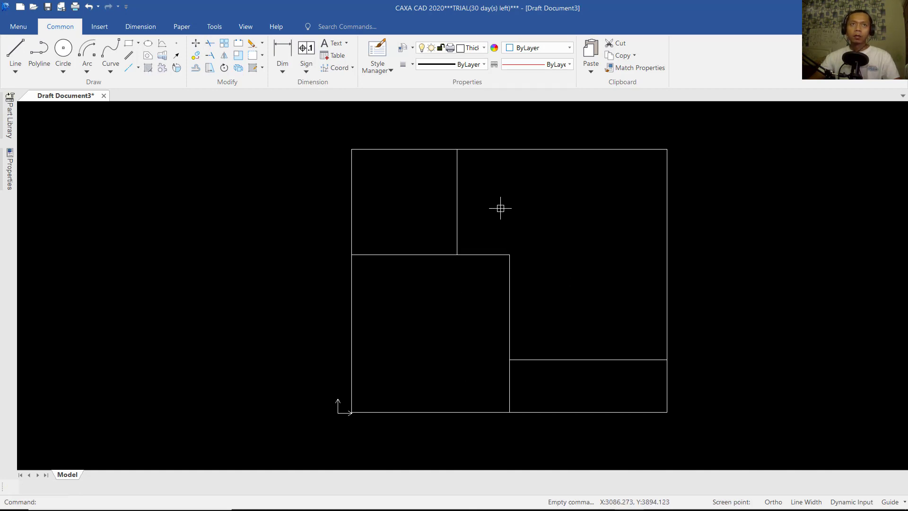
Step: Offset the top, left, bottom and right outer walls 150 inward
{"action": "left_click", "coordinate": [193, 68]}
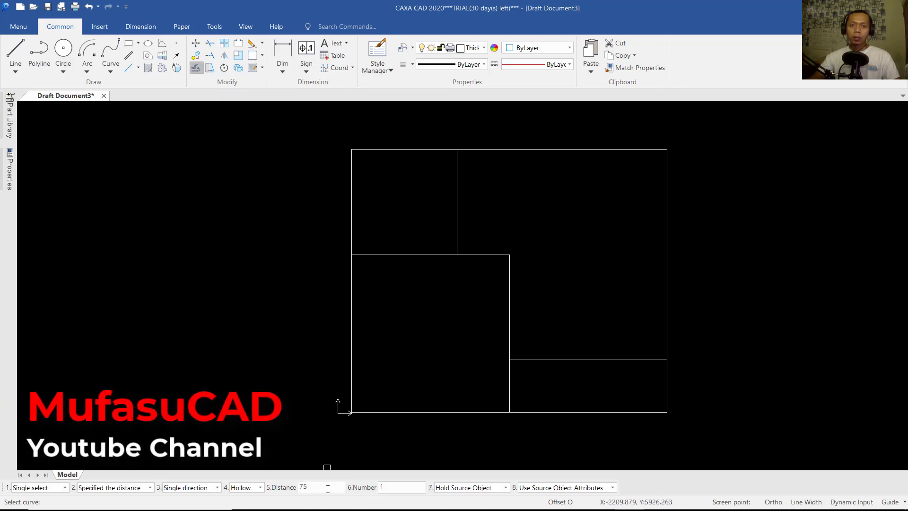
{"action": "type", "text": "150"}
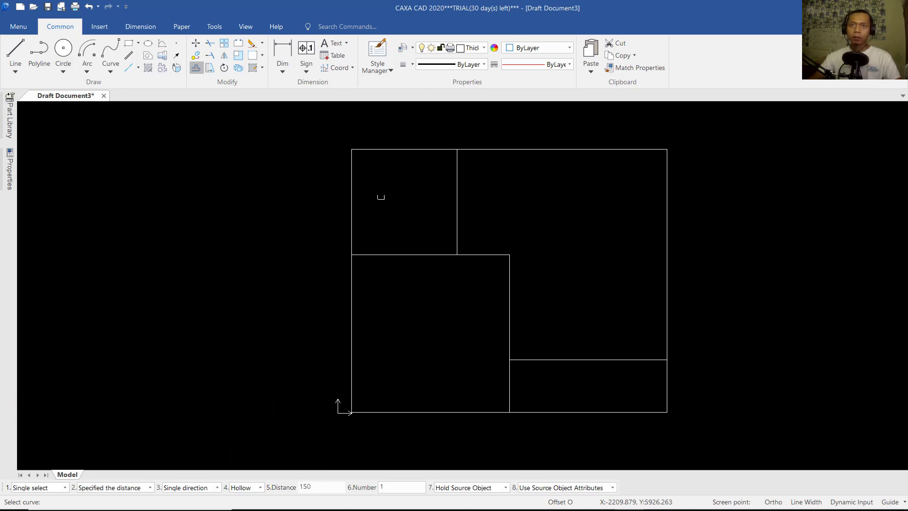
{"action": "left_click", "coordinate": [426, 149]}
{"action": "left_click", "coordinate": [409, 201]}
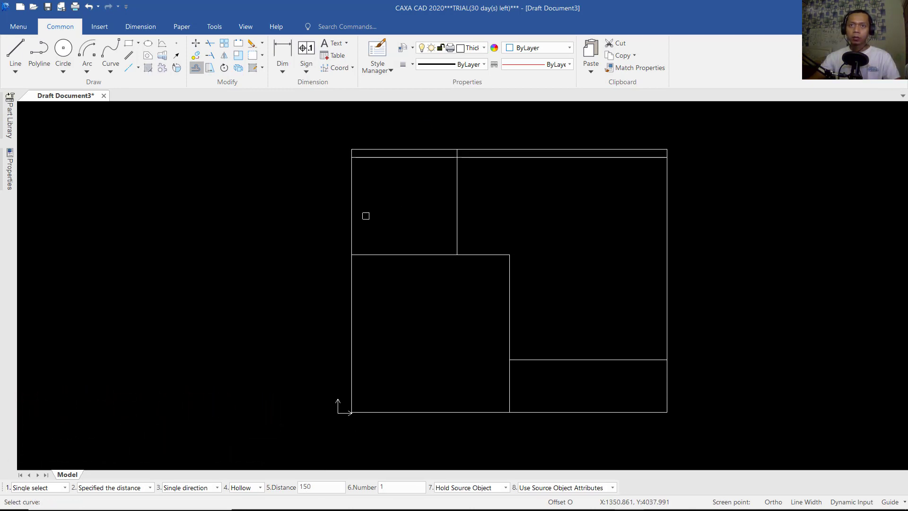
{"action": "left_click", "coordinate": [353, 217]}
{"action": "left_click", "coordinate": [406, 220]}
{"action": "left_click", "coordinate": [439, 411]}
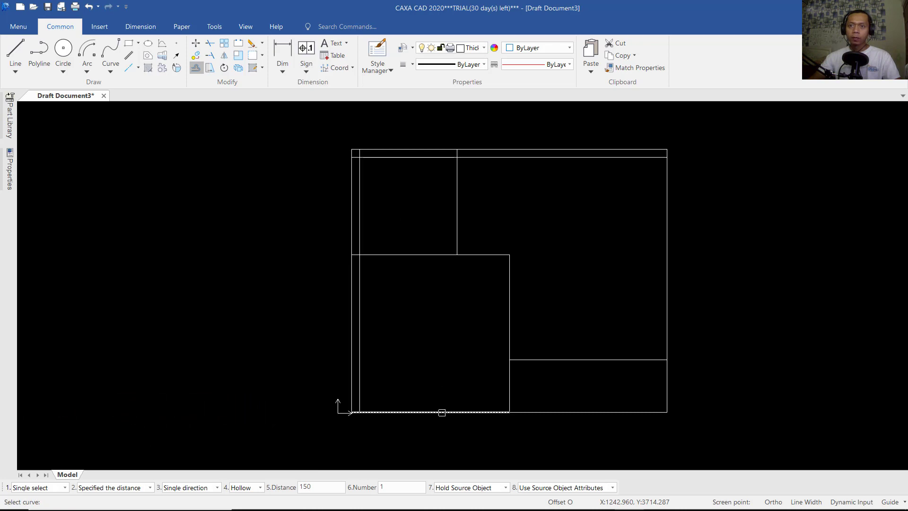
{"action": "left_click", "coordinate": [436, 378]}
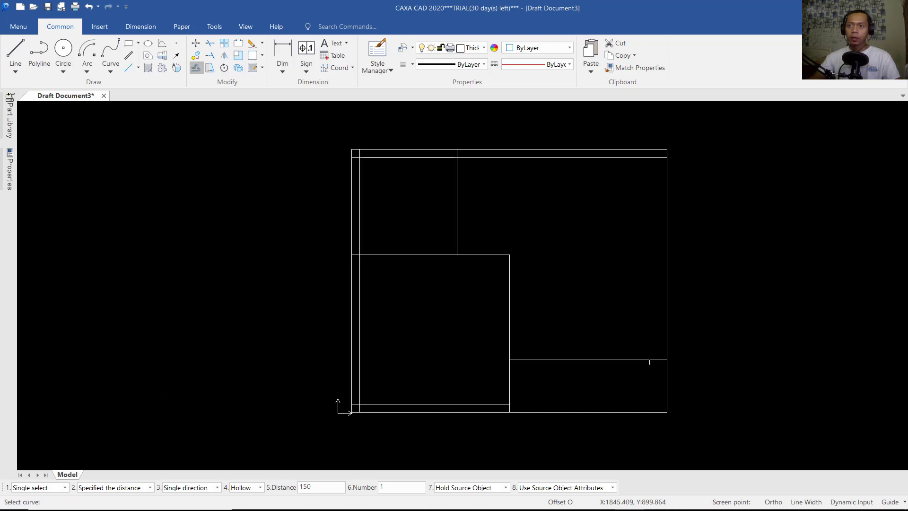
{"action": "left_click", "coordinate": [668, 313]}
{"action": "left_click", "coordinate": [584, 307]}
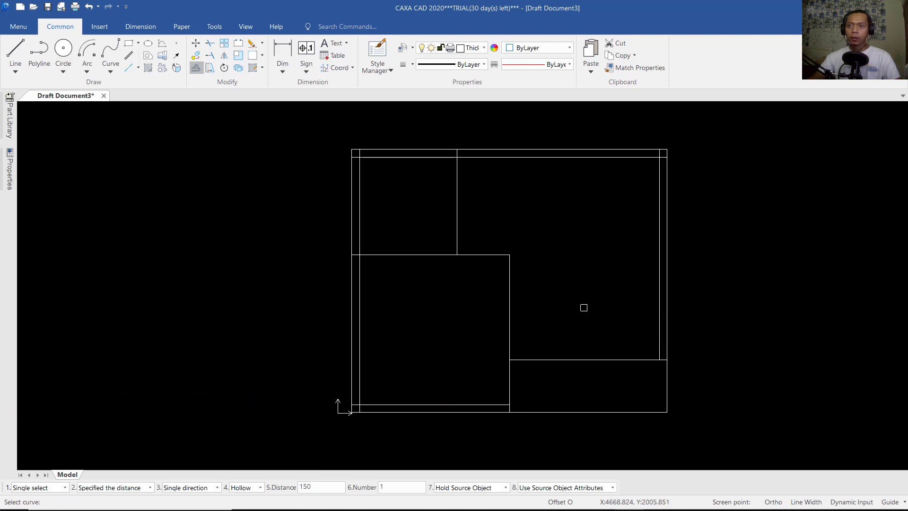
Step: Offset each interior partition line 150 to give it a second wall line
{"action": "left_click", "coordinate": [580, 360]}
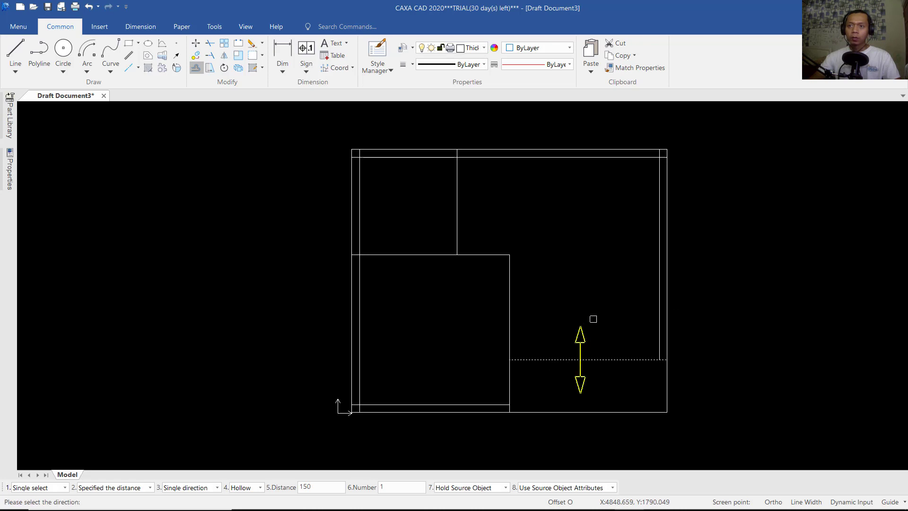
{"action": "left_click", "coordinate": [597, 313]}
{"action": "left_click", "coordinate": [509, 314]}
{"action": "left_click", "coordinate": [470, 309]}
{"action": "left_click", "coordinate": [420, 254]}
{"action": "left_click", "coordinate": [415, 293]}
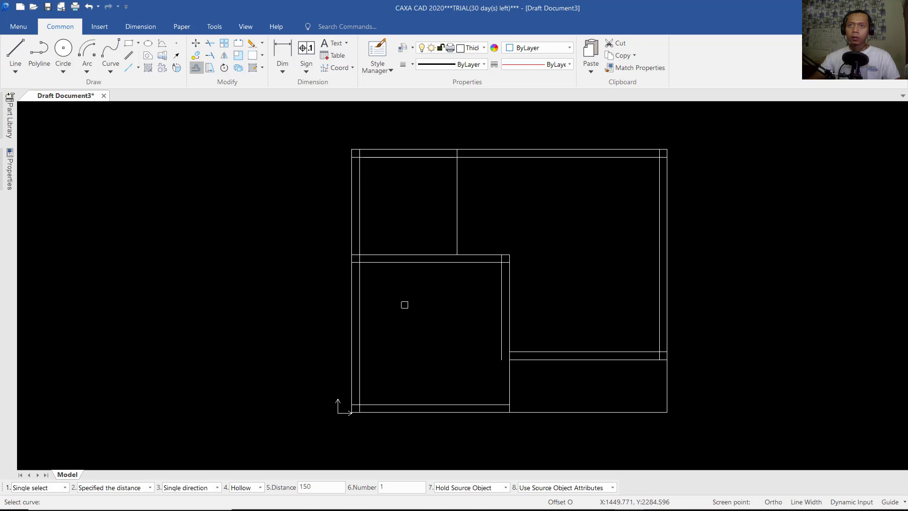
{"action": "left_click", "coordinate": [458, 202]}
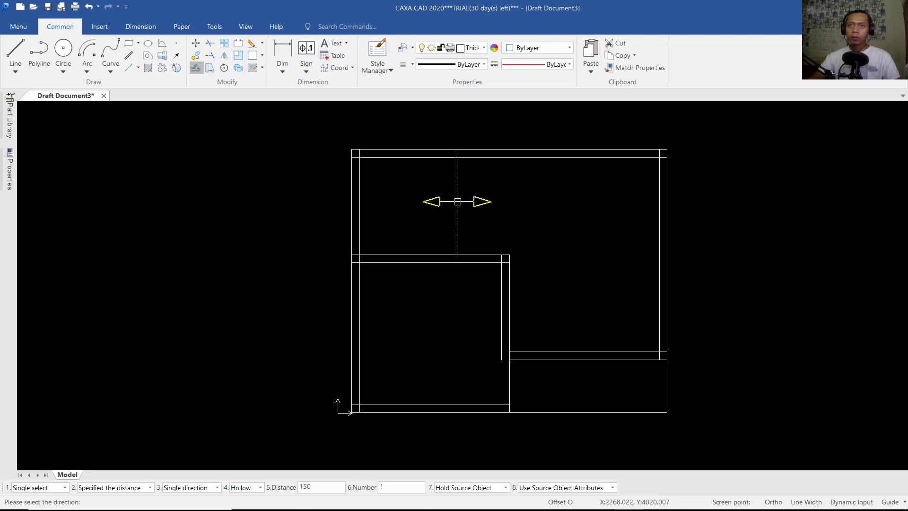
{"action": "left_click", "coordinate": [477, 218]}
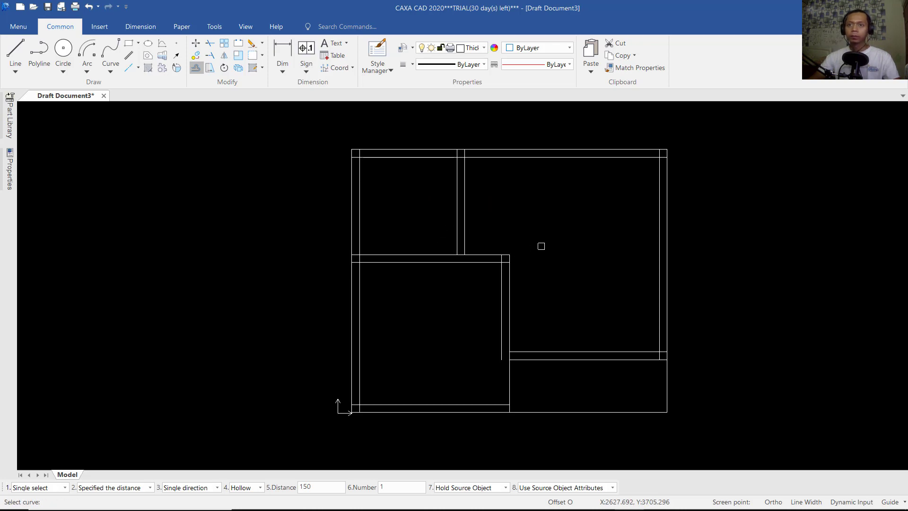
{"action": "left_click", "coordinate": [509, 374]}
{"action": "left_click", "coordinate": [476, 376]}
{"action": "key", "text": "Escape"}
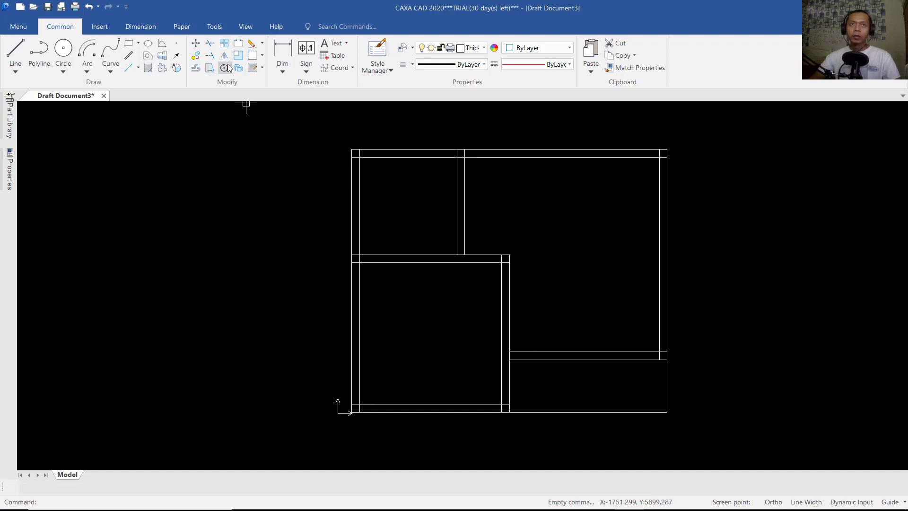
Step: Trim the overlapping line pieces at the top wall junctions
{"action": "left_click", "coordinate": [209, 44]}
{"action": "scroll", "coordinate": [368, 146], "scroll_direction": "up", "scroll_amount": 4}
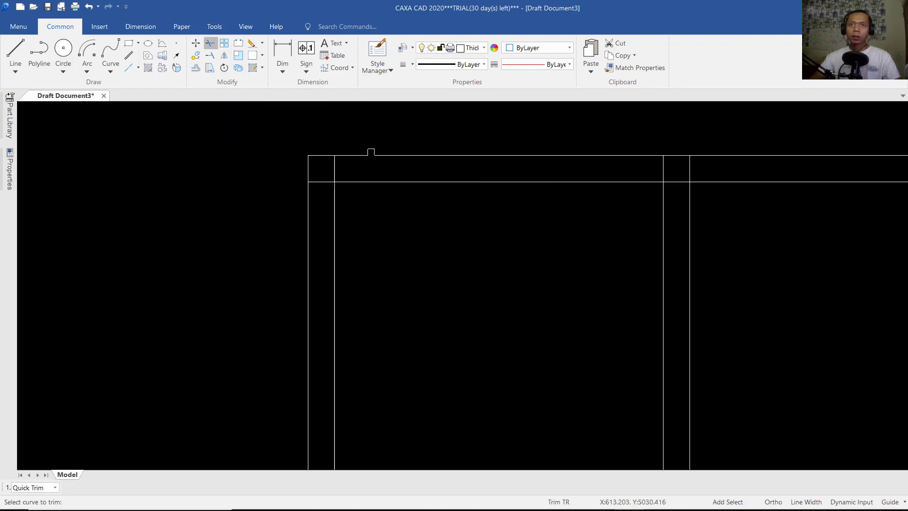
{"action": "left_click", "coordinate": [321, 160]}
{"action": "left_click", "coordinate": [666, 168]}
{"action": "scroll", "coordinate": [691, 189], "scroll_direction": "down", "scroll_amount": 4}
{"action": "scroll", "coordinate": [733, 169], "scroll_direction": "up", "scroll_amount": 3}
{"action": "left_click", "coordinate": [714, 170]}
{"action": "scroll", "coordinate": [713, 171], "scroll_direction": "down", "scroll_amount": 2}
{"action": "middle_click_drag", "start_coordinate": [488, 300], "coordinate": [544, 233]}
{"action": "scroll", "coordinate": [527, 282], "scroll_direction": "up", "scroll_amount": 3}
{"action": "left_click", "coordinate": [548, 252]}
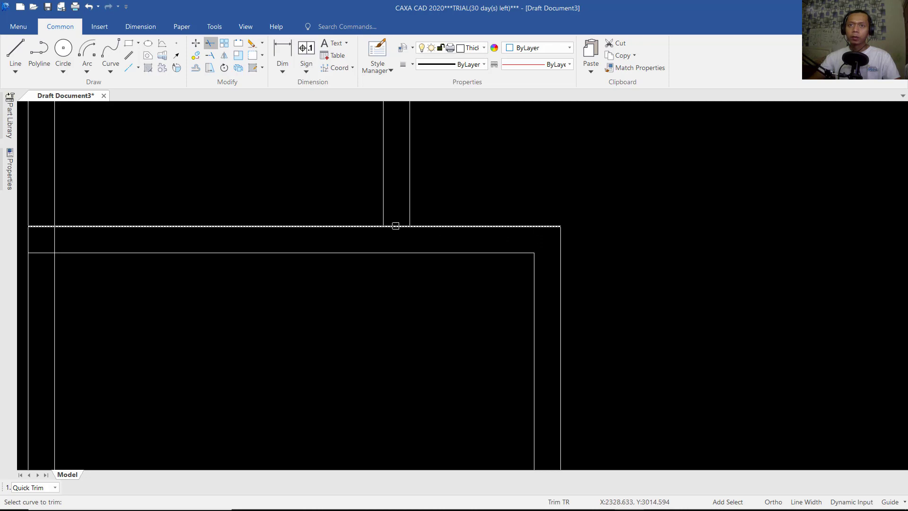
Step: Trim the remaining junctions with crossing windows, including partitions crossing the bottom wall
{"action": "middle_click_drag", "start_coordinate": [486, 247], "coordinate": [678, 241]}
{"action": "left_click", "coordinate": [250, 215]}
{"action": "left_click", "coordinate": [250, 263]}
{"action": "left_click", "coordinate": [267, 245]}
{"action": "left_click", "coordinate": [288, 241]}
{"action": "scroll", "coordinate": [288, 241], "scroll_direction": "down", "scroll_amount": 4}
{"action": "middle_click_drag", "start_coordinate": [398, 313], "coordinate": [412, 236]}
{"action": "scroll", "coordinate": [312, 308], "scroll_direction": "up", "scroll_amount": 3}
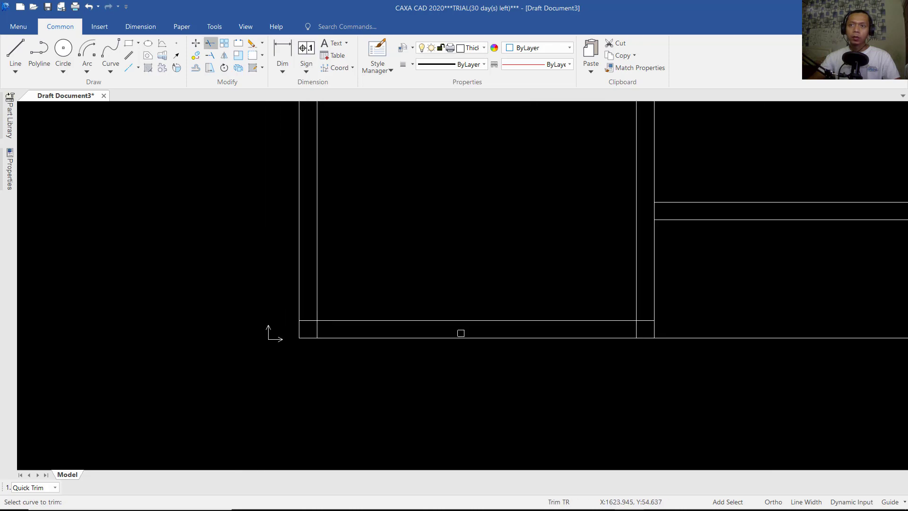
{"action": "left_click", "coordinate": [646, 324]}
{"action": "left_click", "coordinate": [308, 327]}
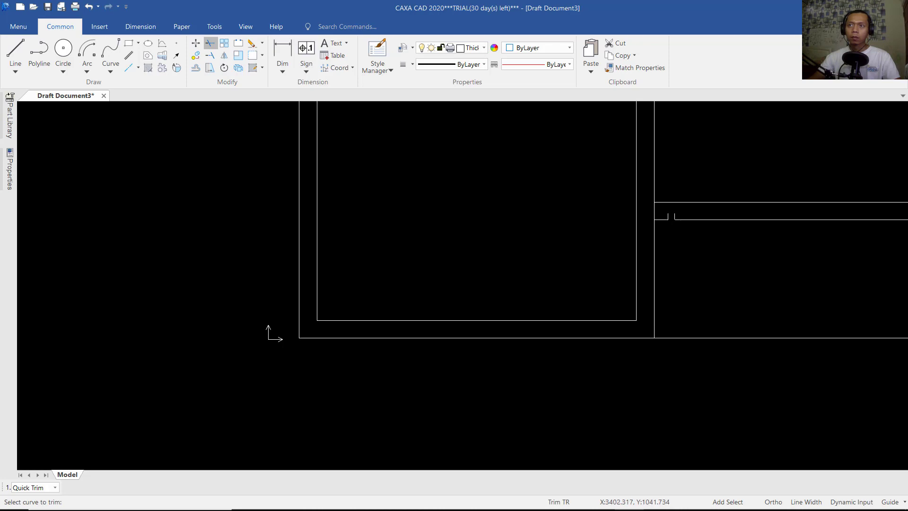
{"action": "left_click", "coordinate": [655, 211]}
{"action": "scroll", "coordinate": [736, 229], "scroll_direction": "down", "scroll_amount": 2}
{"action": "middle_click_drag", "start_coordinate": [736, 229], "coordinate": [473, 367]}
{"action": "scroll", "coordinate": [594, 365], "scroll_direction": "up", "scroll_amount": 3}
{"action": "scroll", "coordinate": [609, 328], "scroll_direction": "down", "scroll_amount": 5}
{"action": "key", "text": "Escape"}
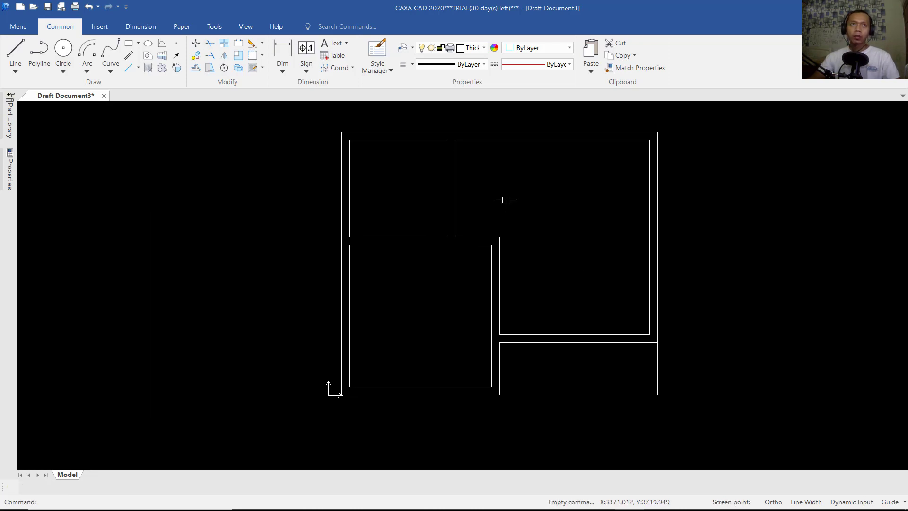
Step: Draw an 800-long vertical door leaf line in the upper-right room
{"action": "left_click", "coordinate": [15, 52]}
{"action": "middle_click_drag", "start_coordinate": [590, 227], "coordinate": [533, 245]}
{"action": "scroll", "coordinate": [502, 278], "scroll_direction": "up", "scroll_amount": 2}
{"action": "left_click", "coordinate": [507, 293]}
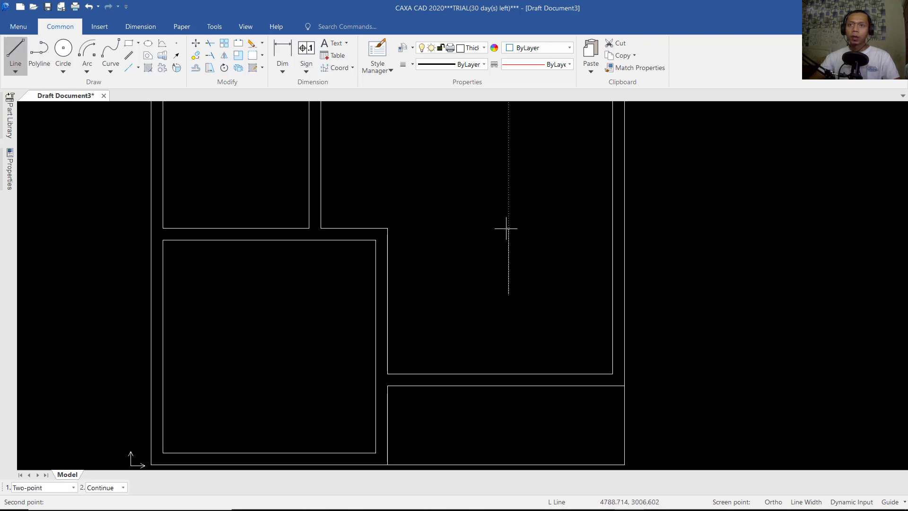
{"action": "type", "text": "800"}
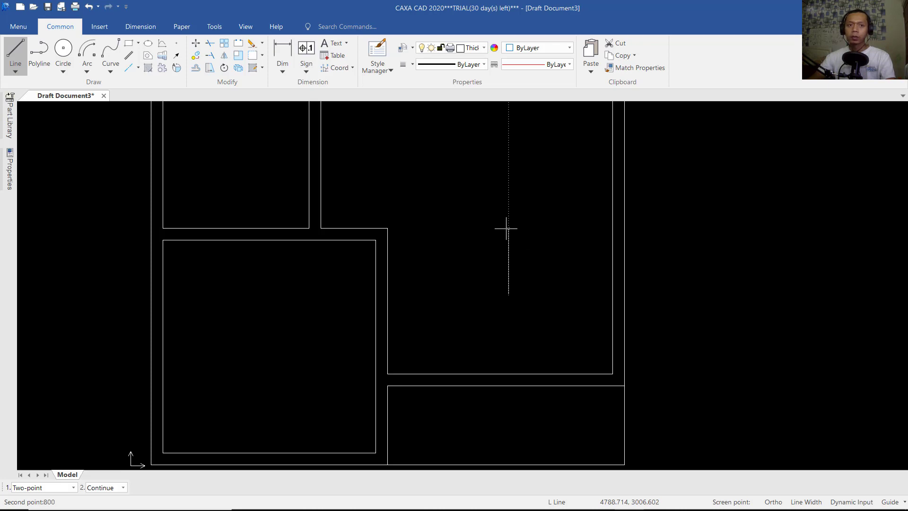
{"action": "key", "text": "Return"}
{"action": "right_click", "coordinate": [531, 260]}
Step: Copy the door leaf line with a 20-unit offset
{"action": "scroll", "coordinate": [525, 251], "scroll_direction": "up", "scroll_amount": 3}
{"action": "left_click", "coordinate": [501, 264]}
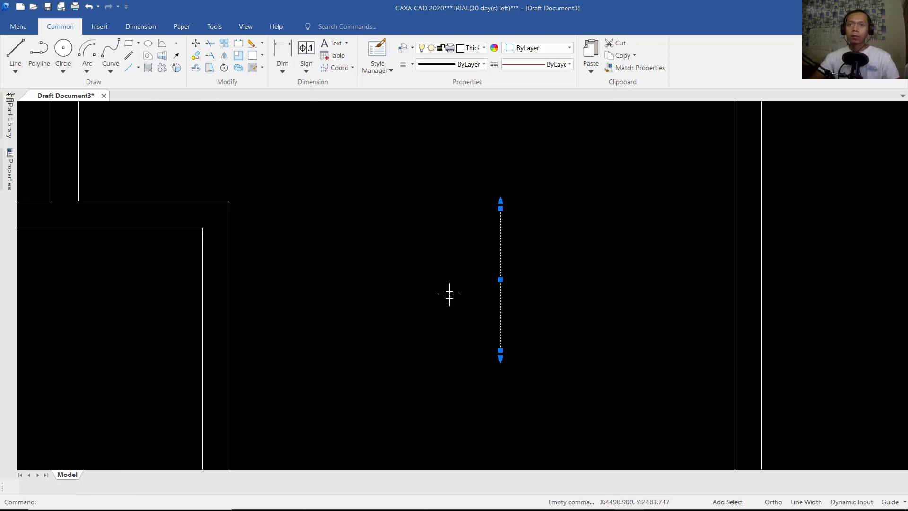
{"action": "left_click", "coordinate": [196, 55]}
{"action": "left_click", "coordinate": [510, 150]}
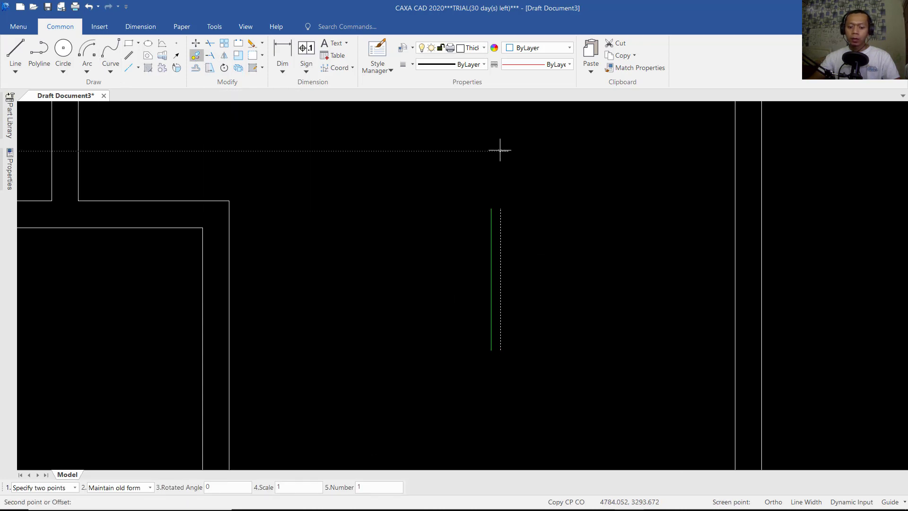
{"action": "type", "text": "20"}
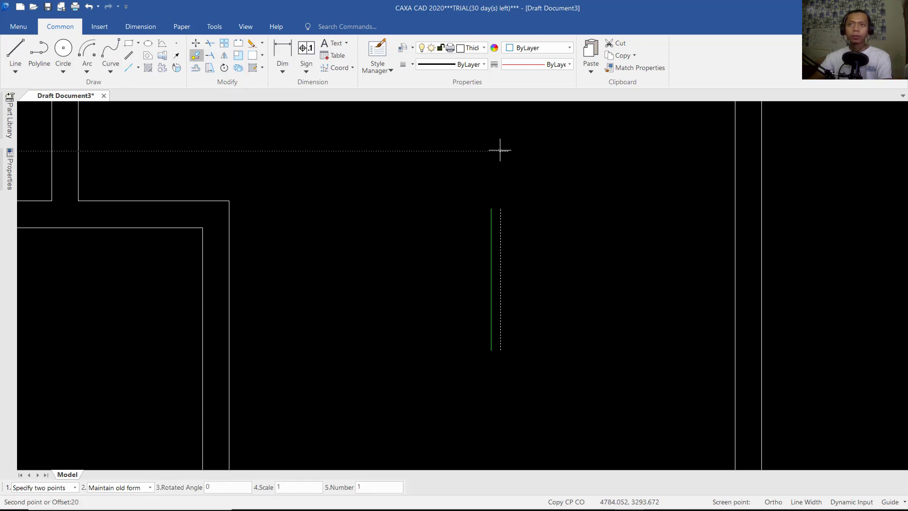
{"action": "key", "text": "Return"}
{"action": "right_click", "coordinate": [518, 242]}
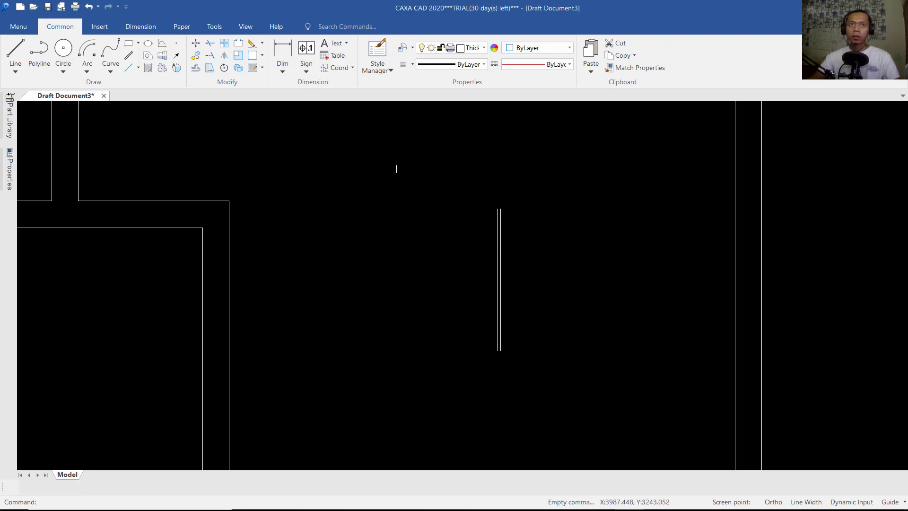
Step: Draw the 90° swing arc from the leaf's top using centre-start-angle mode
{"action": "left_click", "coordinate": [88, 71]}
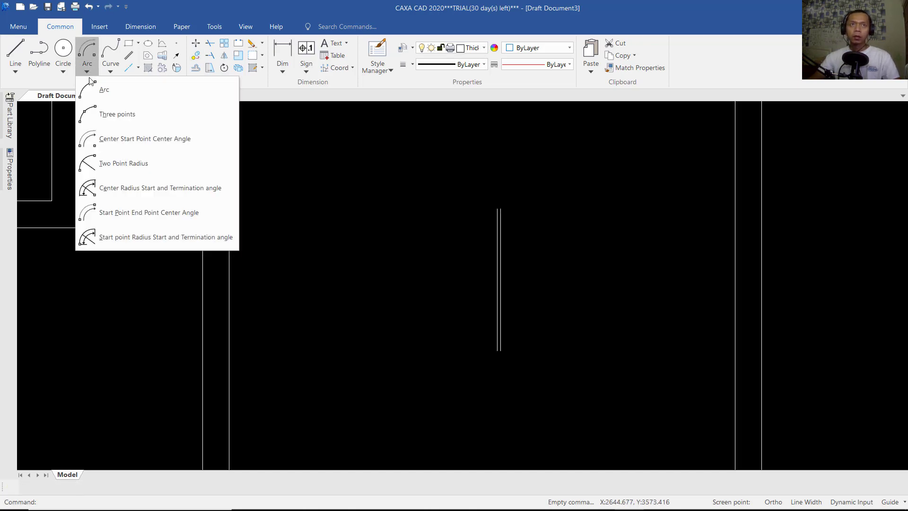
{"action": "left_click", "coordinate": [136, 140]}
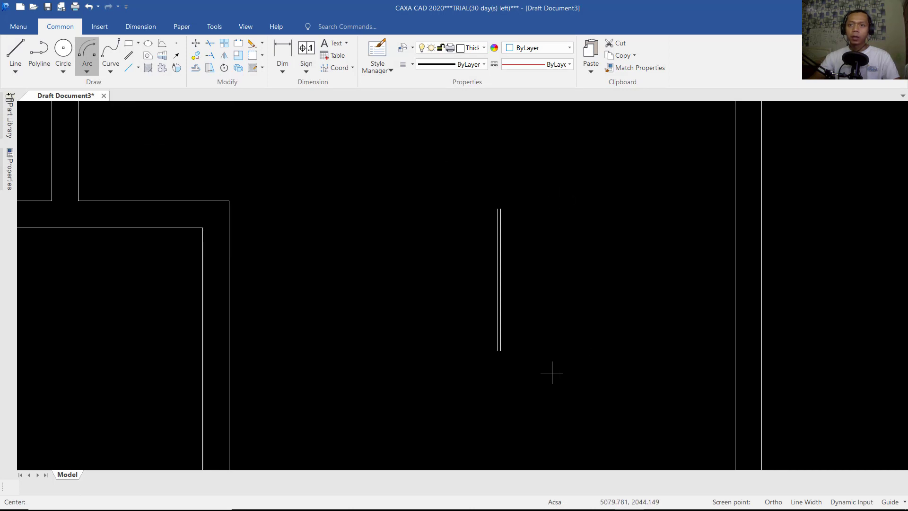
{"action": "left_click", "coordinate": [500, 208]}
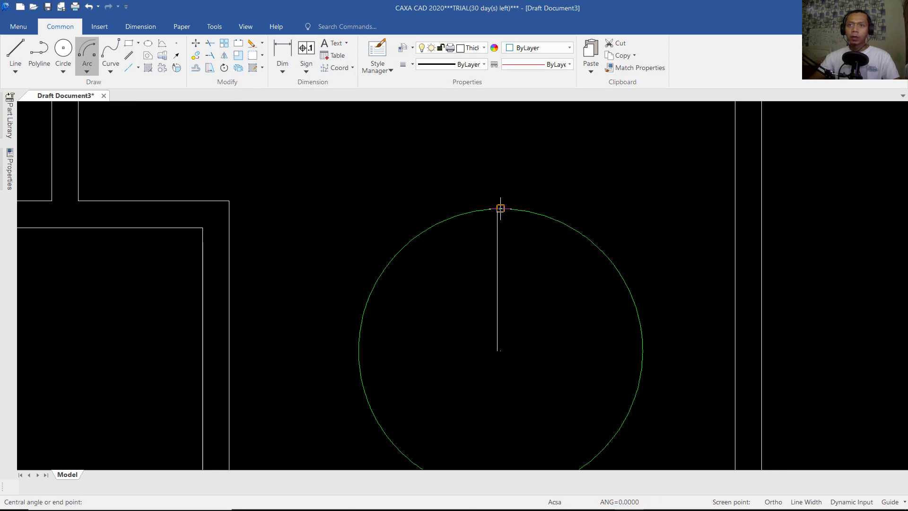
{"action": "left_click", "coordinate": [358, 351]}
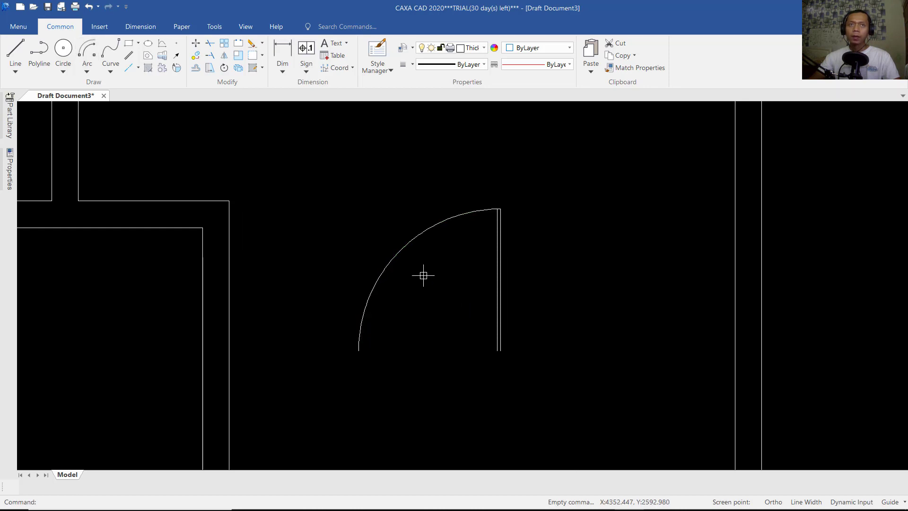
{"action": "left_click", "coordinate": [15, 52]}
{"action": "scroll", "coordinate": [495, 369], "scroll_direction": "up", "scroll_amount": 3}
Step: Draw a small rectangular jamb below the door leaf
{"action": "left_click", "coordinate": [499, 329]}
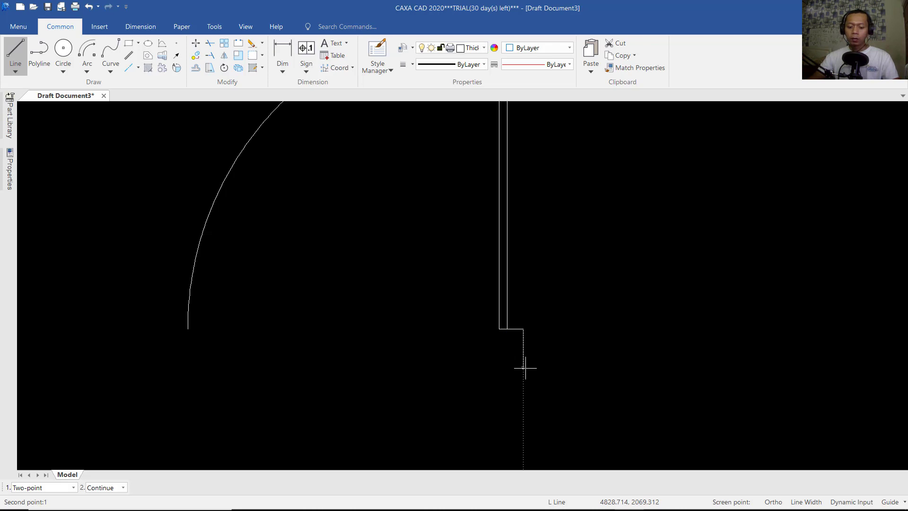
{"action": "left_click", "coordinate": [523, 388]}
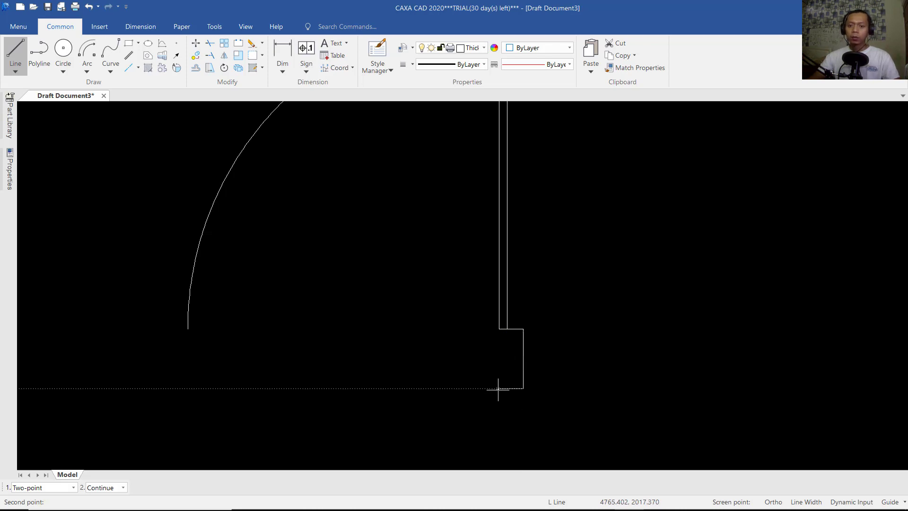
{"action": "key", "text": "Return"}
{"action": "key", "text": "Escape"}
Step: Copy the jamb to the end point of the swing arc
{"action": "left_click", "coordinate": [576, 385]}
{"action": "left_click", "coordinate": [494, 419]}
{"action": "left_click", "coordinate": [514, 346]}
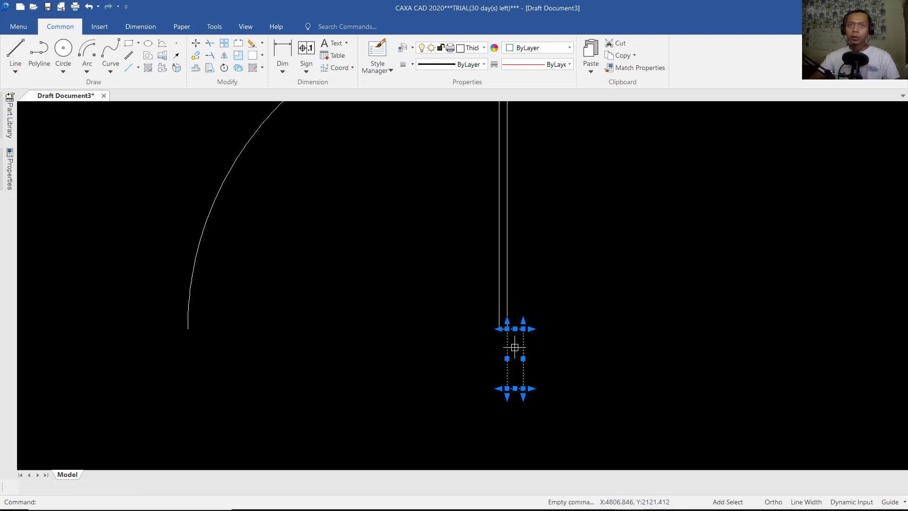
{"action": "left_click", "coordinate": [196, 55]}
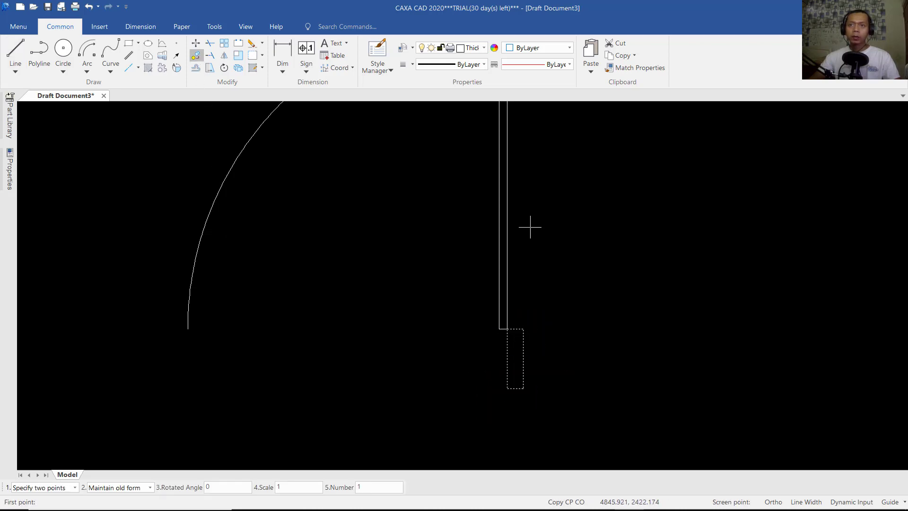
{"action": "left_click", "coordinate": [523, 328]}
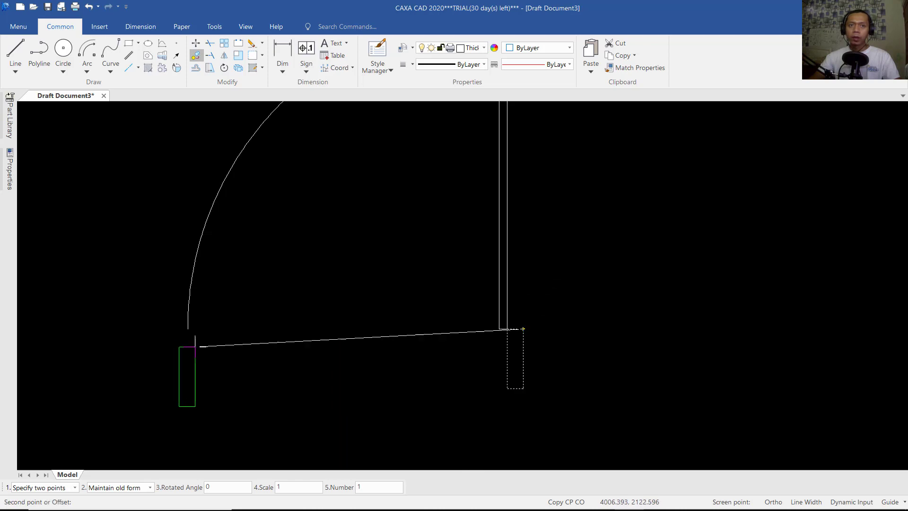
{"action": "left_click", "coordinate": [188, 328]}
{"action": "scroll", "coordinate": [318, 312], "scroll_direction": "down", "scroll_amount": 3}
{"action": "right_click", "coordinate": [373, 297]}
{"action": "middle_click_drag", "start_coordinate": [385, 294], "coordinate": [442, 301]}
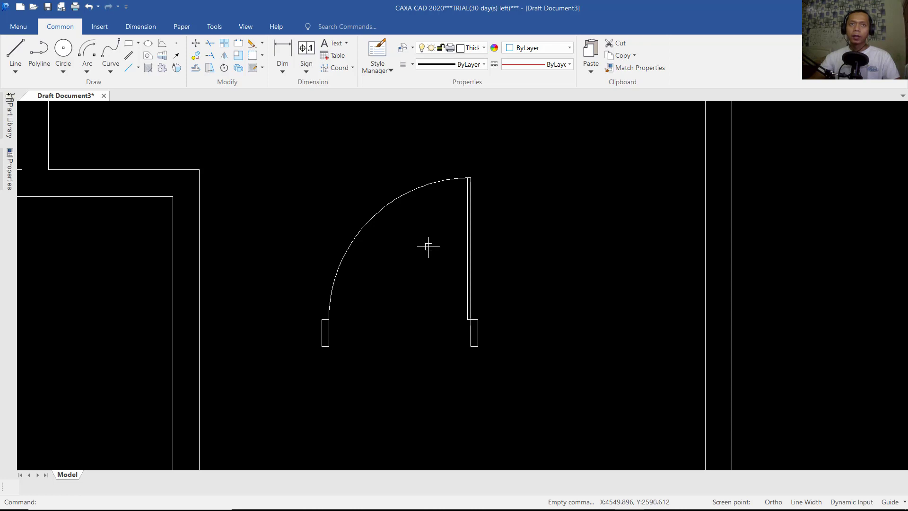
Step: Combine the door's swing arc, leaf and jambs into block DOOR 800, based at the jamb corner
{"action": "left_click", "coordinate": [99, 27]}
{"action": "left_click", "coordinate": [60, 44]}
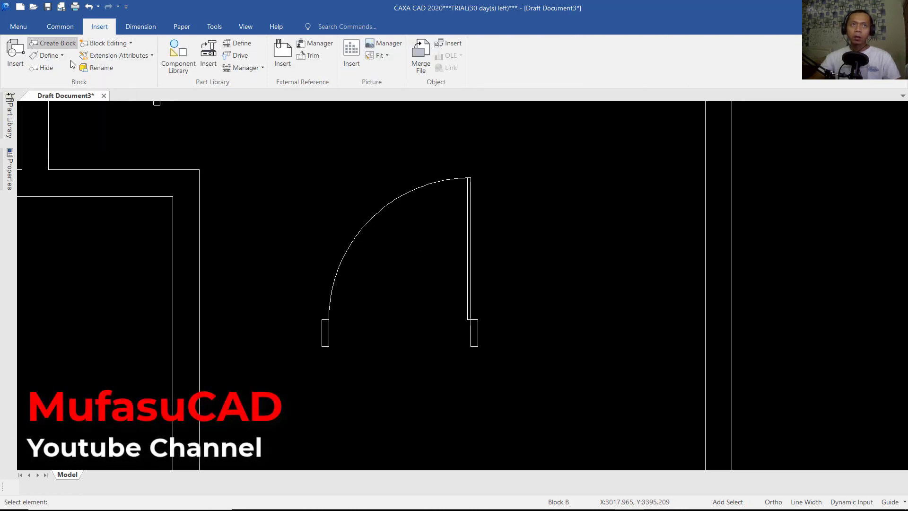
{"action": "left_click", "coordinate": [540, 153]}
{"action": "left_click", "coordinate": [284, 391]}
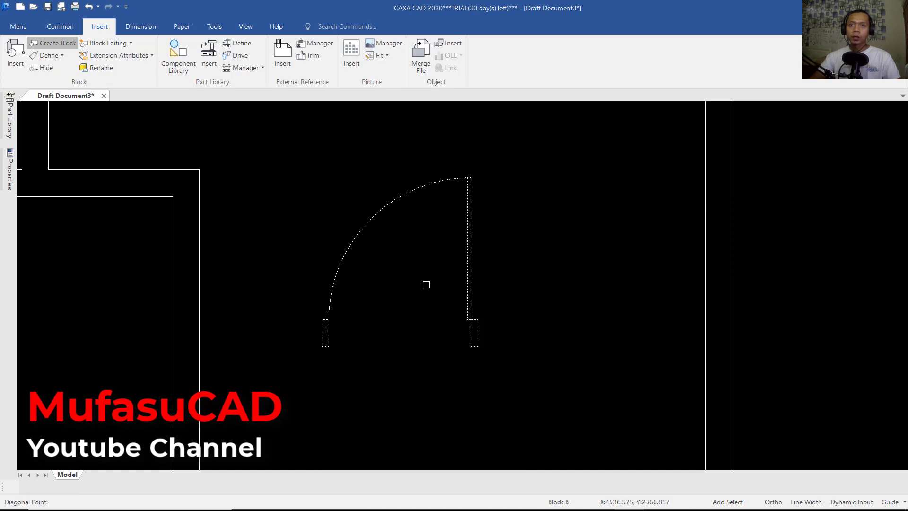
{"action": "right_click", "coordinate": [425, 281]}
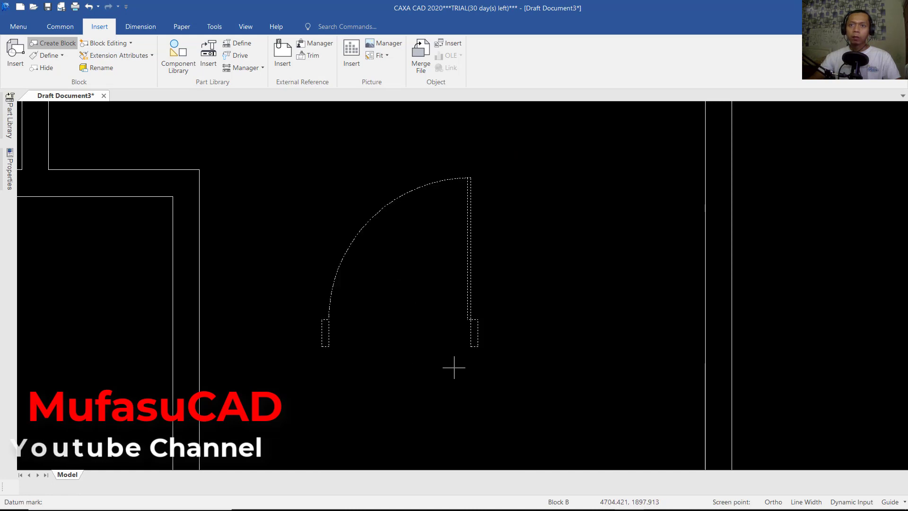
{"action": "middle_click_drag", "start_coordinate": [484, 341], "coordinate": [506, 341]}
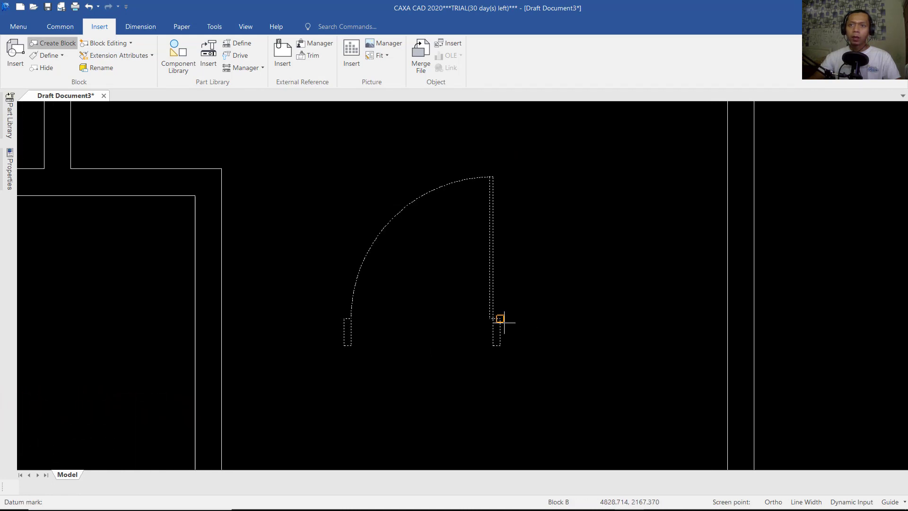
{"action": "left_click", "coordinate": [500, 319]}
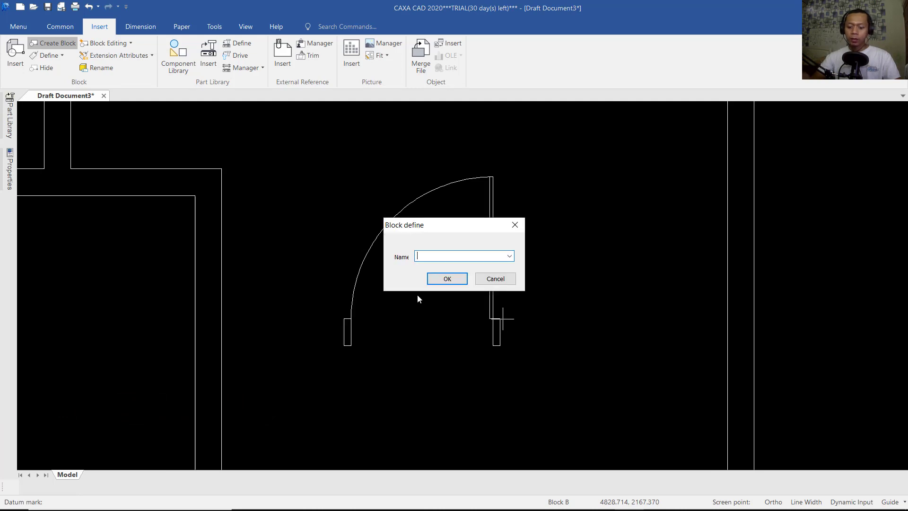
{"action": "type", "text": "DOOR 800"}
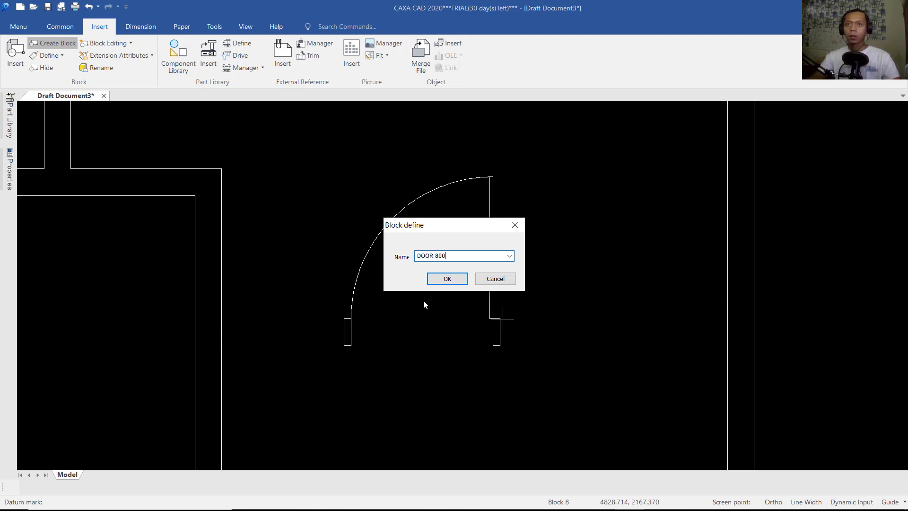
{"action": "left_click", "coordinate": [445, 278]}
{"action": "scroll", "coordinate": [455, 284], "scroll_direction": "down", "scroll_amount": 2}
{"action": "middle_click_drag", "start_coordinate": [455, 283], "coordinate": [485, 260]}
{"action": "left_click_drag", "start_coordinate": [541, 201], "coordinate": [507, 187]}
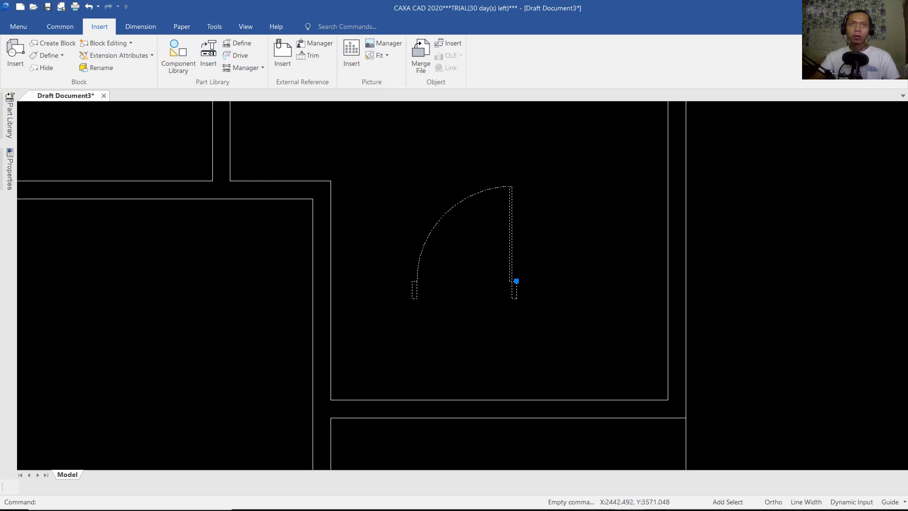
Step: Mirror the DOOR 800 block across its leaf line, keeping the original, to form a double door
{"action": "left_click", "coordinate": [64, 30]}
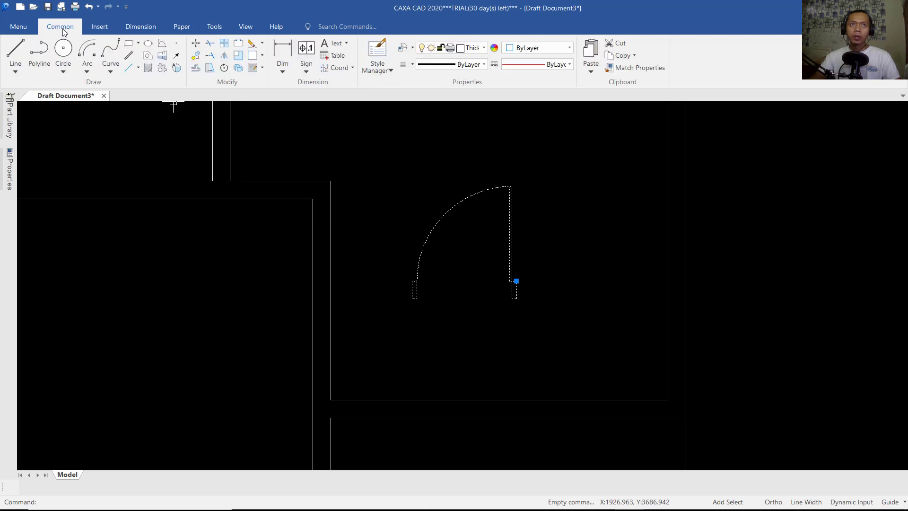
{"action": "left_click", "coordinate": [224, 56]}
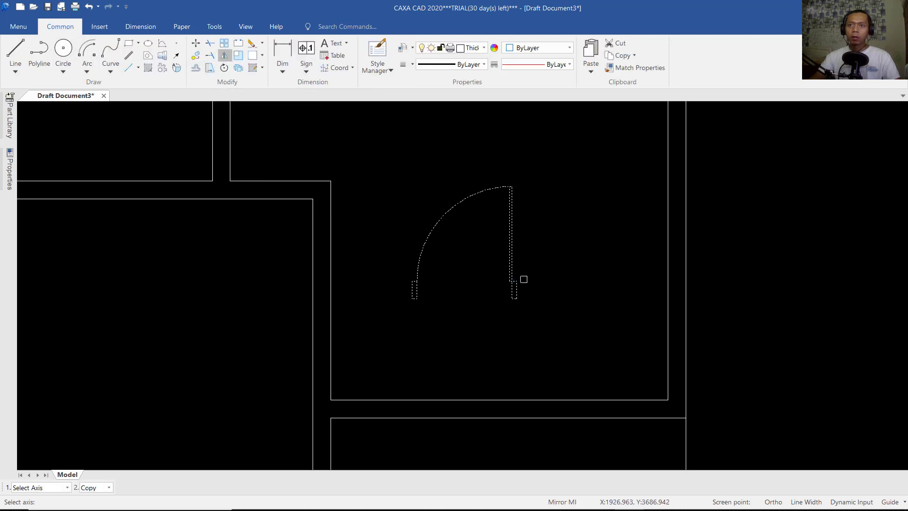
{"action": "right_click", "coordinate": [521, 259]}
{"action": "right_click", "coordinate": [516, 261]}
{"action": "left_click", "coordinate": [513, 243]}
{"action": "left_click", "coordinate": [513, 266]}
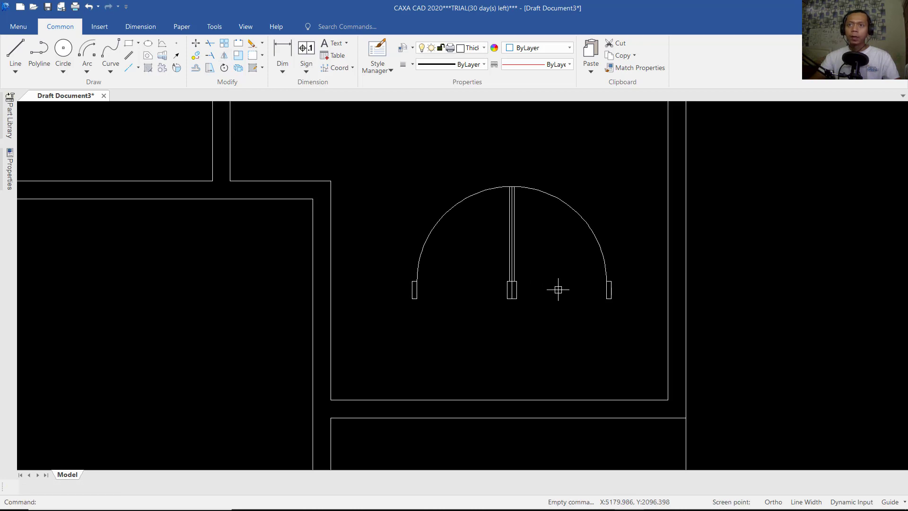
{"action": "left_click", "coordinate": [591, 193]}
Step: Move the mirrored door half by its hinge point to the wall corner
{"action": "left_click", "coordinate": [562, 248]}
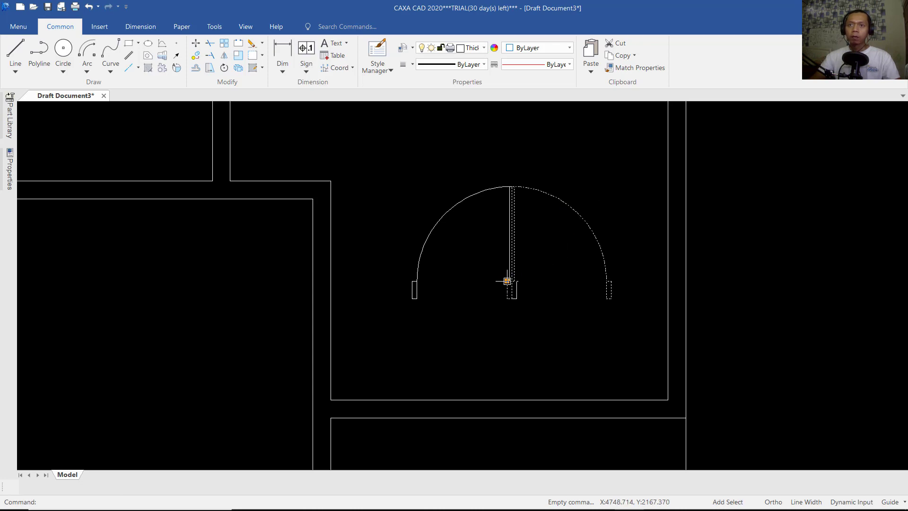
{"action": "left_click", "coordinate": [507, 281]}
{"action": "left_click", "coordinate": [331, 399]}
{"action": "key", "text": "Escape"}
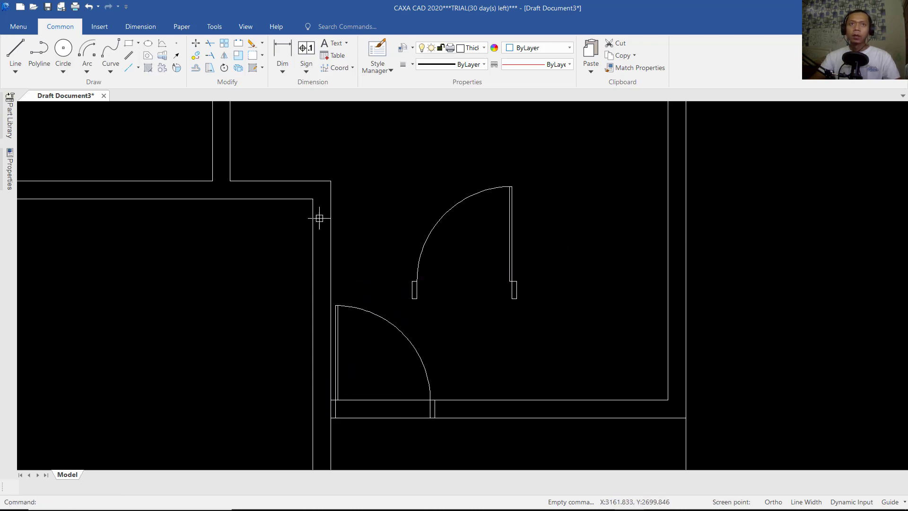
Step: Rotate the upper door about its base point into its new orientation
{"action": "left_click", "coordinate": [225, 68]}
{"action": "left_click", "coordinate": [562, 187]}
{"action": "left_click", "coordinate": [467, 262]}
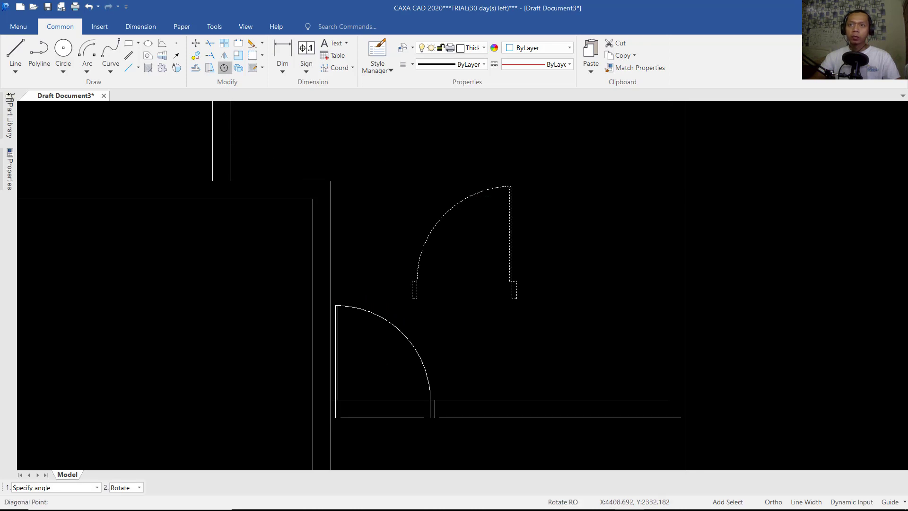
{"action": "right_click", "coordinate": [477, 259]}
{"action": "left_click", "coordinate": [477, 260]}
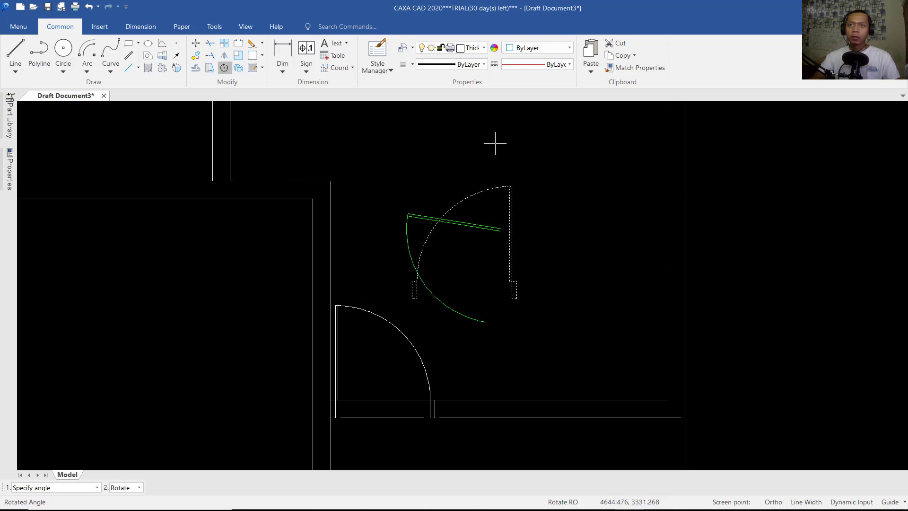
{"action": "left_click", "coordinate": [472, 141]}
Step: Move the rotated door onto the central wall corner, then select the lower door
{"action": "scroll", "coordinate": [444, 256], "scroll_direction": "down", "scroll_amount": 3}
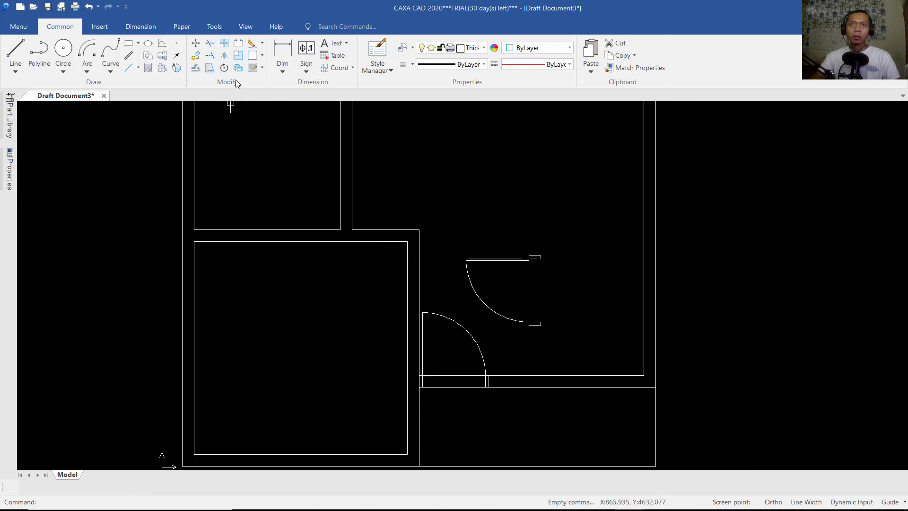
{"action": "left_click", "coordinate": [507, 259]}
{"action": "scroll", "coordinate": [512, 260], "scroll_direction": "up", "scroll_amount": 3}
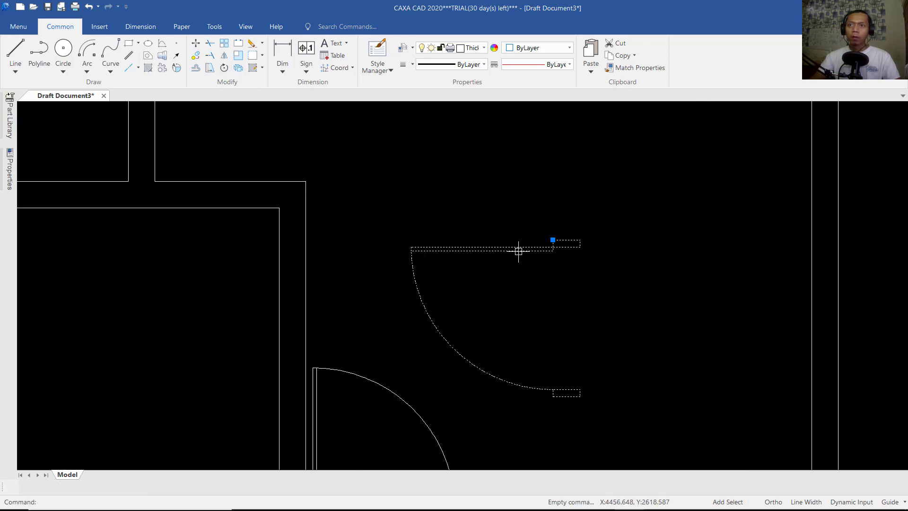
{"action": "left_click", "coordinate": [552, 240]}
{"action": "left_click", "coordinate": [279, 208]}
{"action": "scroll", "coordinate": [363, 223], "scroll_direction": "down", "scroll_amount": 2}
{"action": "scroll", "coordinate": [454, 247], "scroll_direction": "down", "scroll_amount": 2}
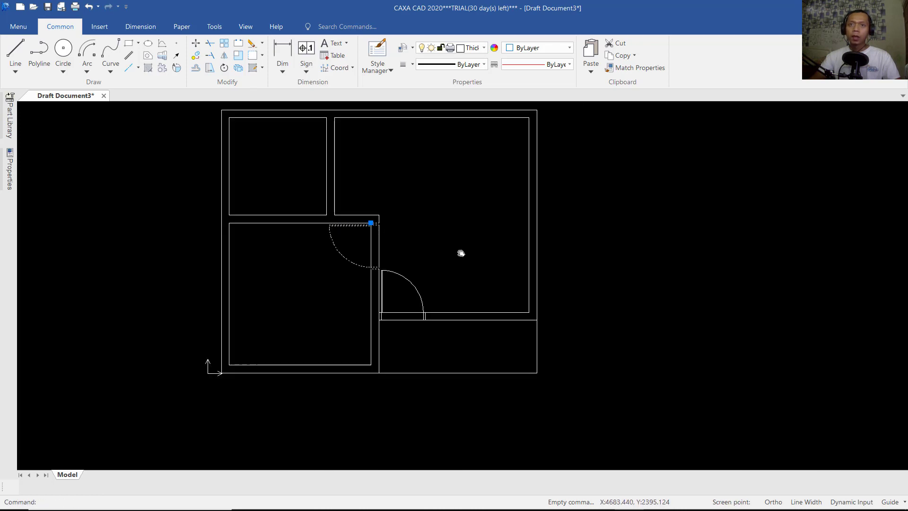
{"action": "middle_click_drag", "start_coordinate": [454, 247], "coordinate": [468, 261]}
{"action": "left_click", "coordinate": [403, 293]}
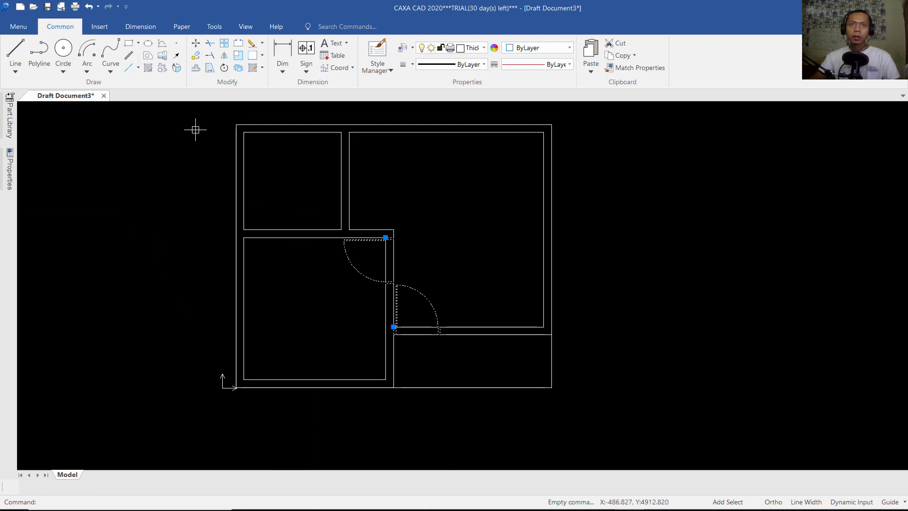
Step: Copy only the lower door up into the large right room
{"action": "left_click", "coordinate": [195, 56]}
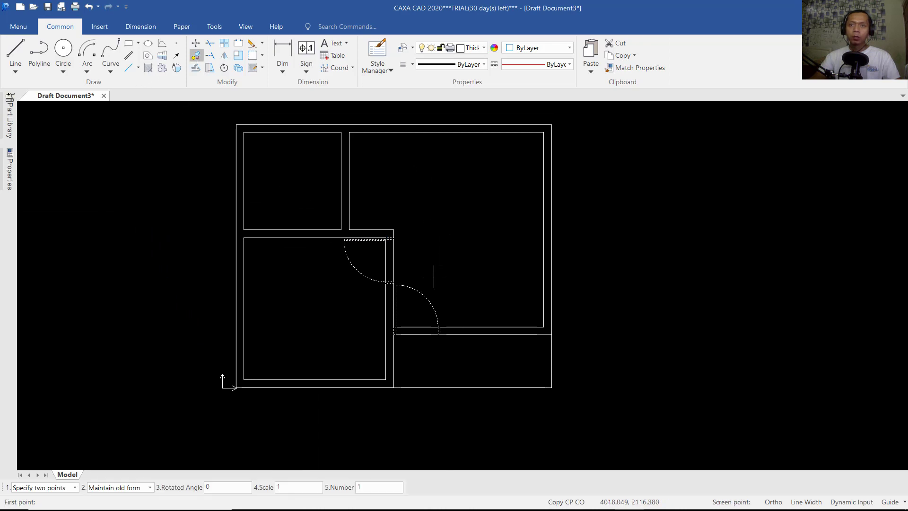
{"action": "left_click", "coordinate": [422, 308]}
{"action": "key", "text": "Escape"}
{"action": "left_click", "coordinate": [425, 303]}
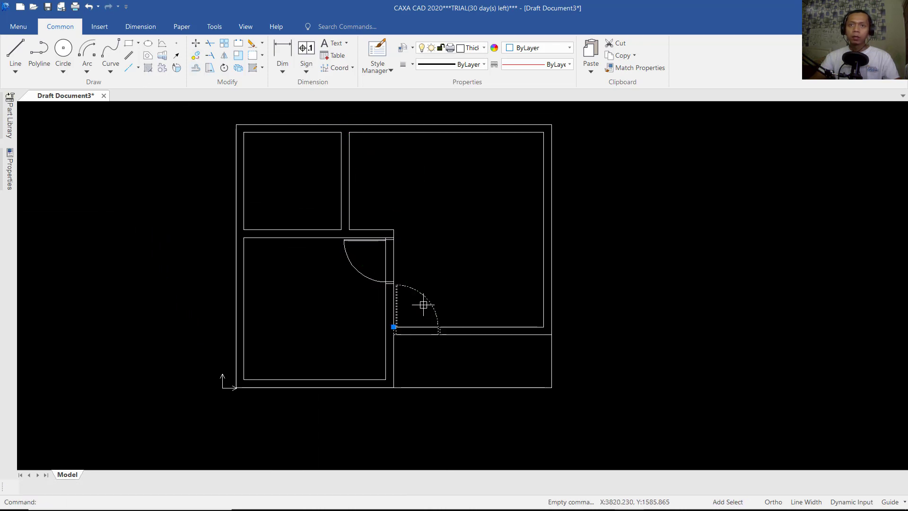
{"action": "left_click", "coordinate": [196, 56]}
{"action": "left_click", "coordinate": [440, 278]}
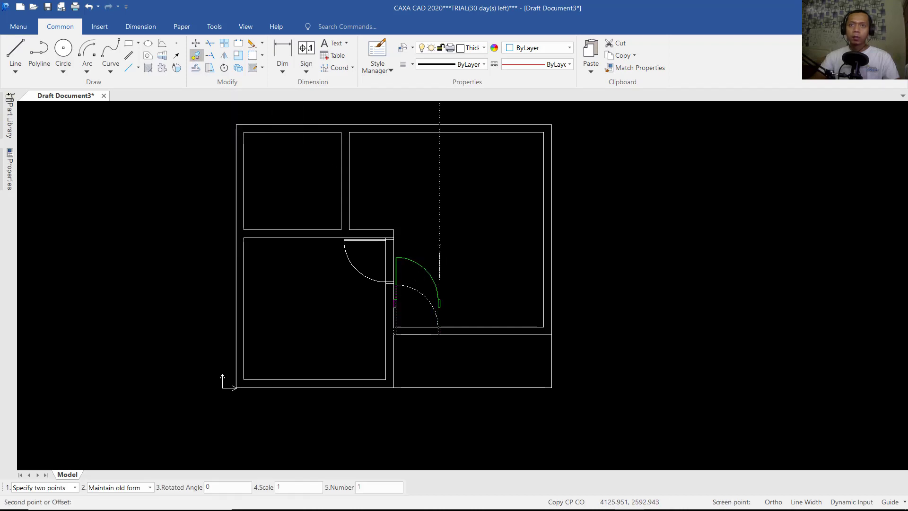
{"action": "left_click", "coordinate": [440, 158]}
Step: Rotate the copied door 90° about its base point
{"action": "left_click", "coordinate": [224, 67]}
{"action": "left_click", "coordinate": [425, 182]}
{"action": "key", "text": "Escape"}
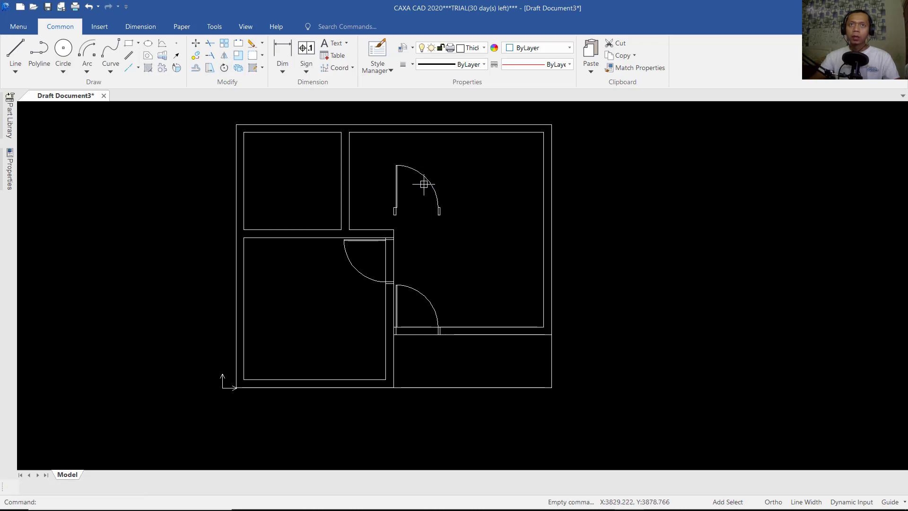
{"action": "left_click", "coordinate": [225, 67]}
{"action": "left_click", "coordinate": [433, 183]}
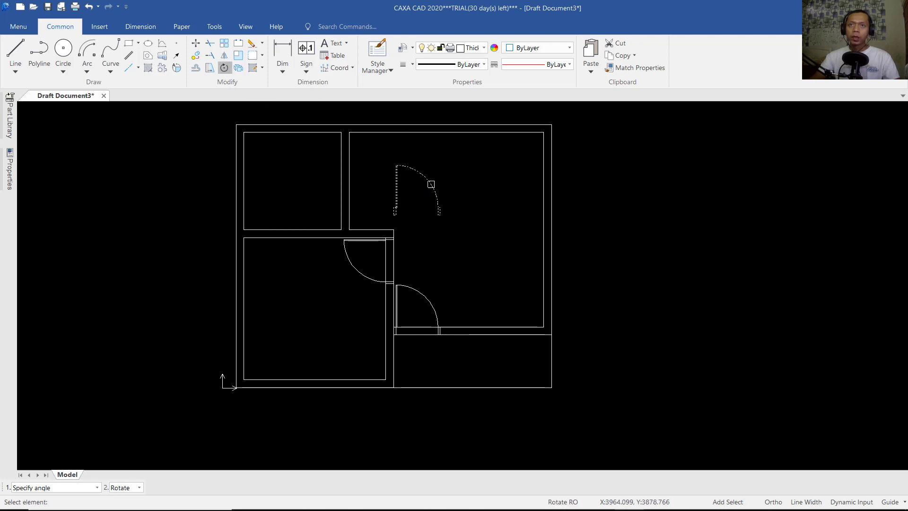
{"action": "right_click", "coordinate": [416, 196]}
{"action": "left_click", "coordinate": [413, 196]}
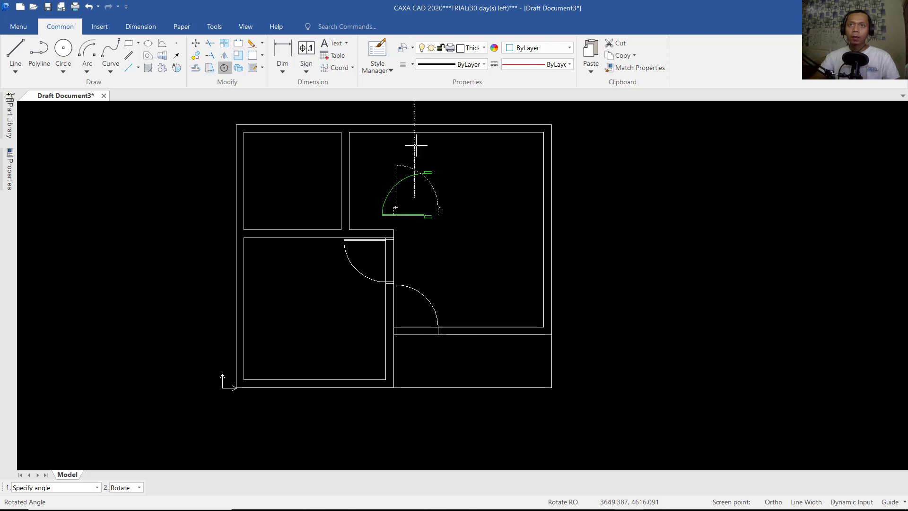
{"action": "left_click", "coordinate": [416, 145]}
Step: Move the rotated door to the wall corner of the upper-left room
{"action": "left_click", "coordinate": [468, 192]}
{"action": "left_click", "coordinate": [432, 213]}
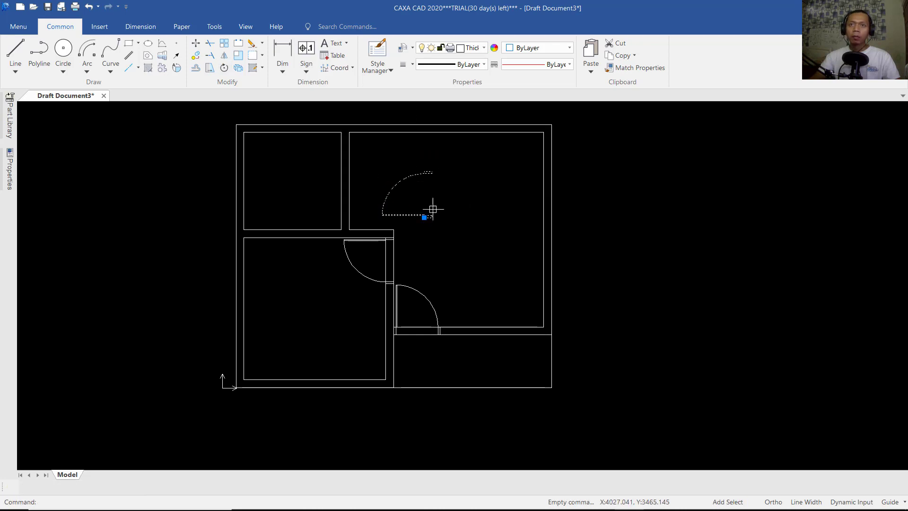
{"action": "scroll", "coordinate": [420, 221], "scroll_direction": "up", "scroll_amount": 4}
{"action": "left_click", "coordinate": [432, 216]}
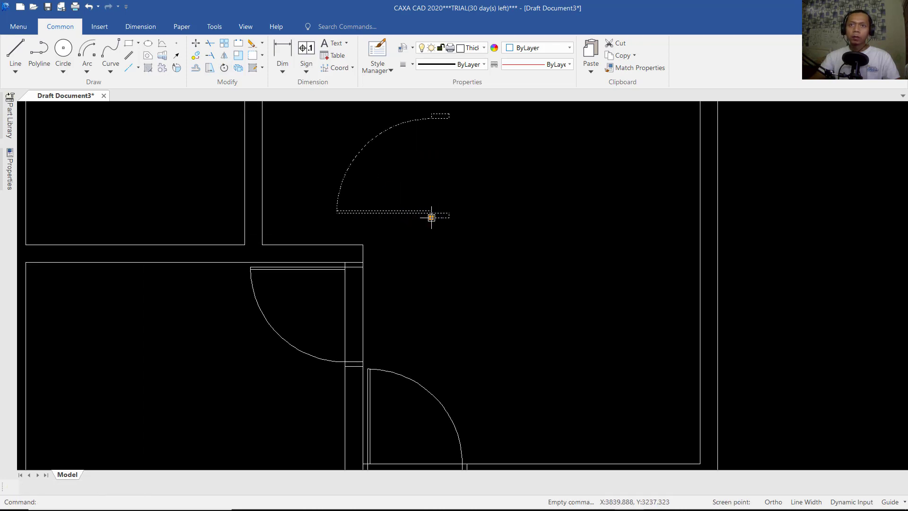
{"action": "left_click", "coordinate": [246, 243]}
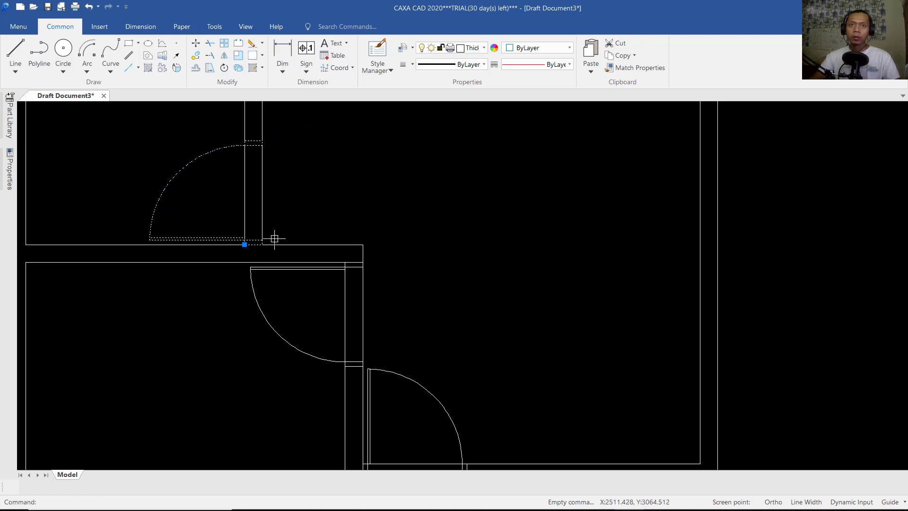
{"action": "scroll", "coordinate": [376, 215], "scroll_direction": "down", "scroll_amount": 4}
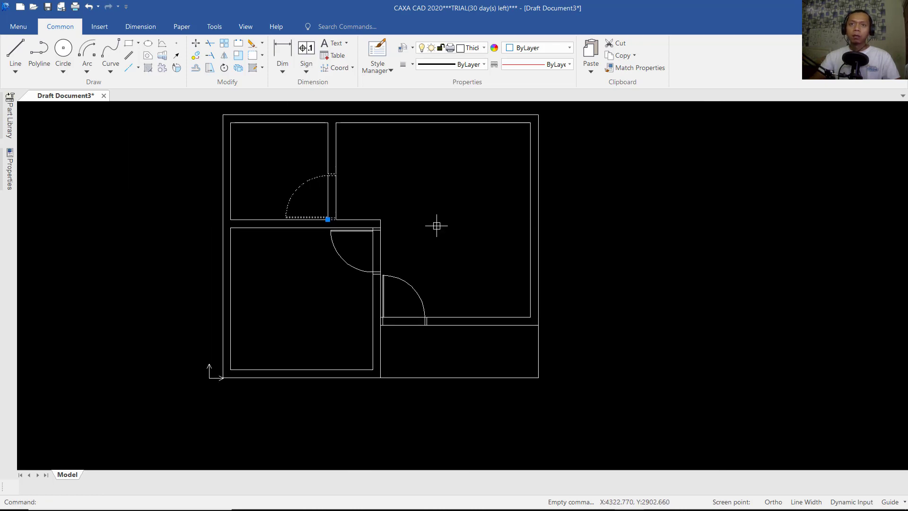
Step: Quick-trim the wall lines crossing the doorway openings so the doorways are open
{"action": "left_click", "coordinate": [211, 44]}
{"action": "scroll", "coordinate": [409, 326], "scroll_direction": "up", "scroll_amount": 2}
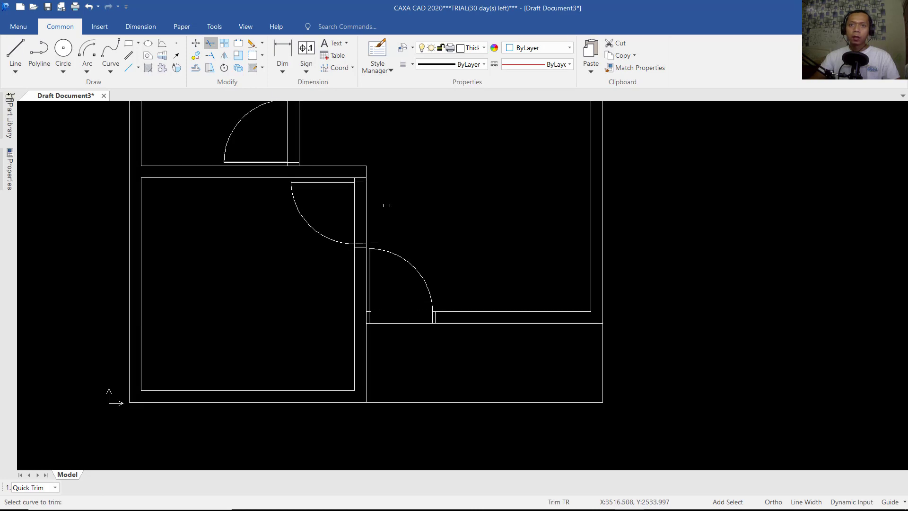
{"action": "left_click_drag", "start_coordinate": [383, 208], "coordinate": [333, 206]}
{"action": "scroll", "coordinate": [466, 147], "scroll_direction": "down", "scroll_amount": 1}
{"action": "key", "text": "Escape"}
{"action": "scroll", "coordinate": [489, 227], "scroll_direction": "down", "scroll_amount": 1}
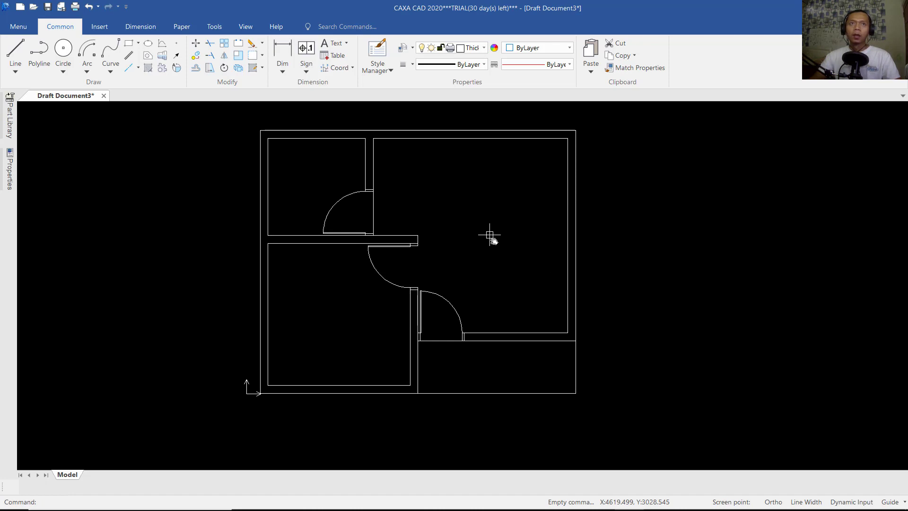
{"action": "scroll", "coordinate": [439, 223], "scroll_direction": "up", "scroll_amount": 2}
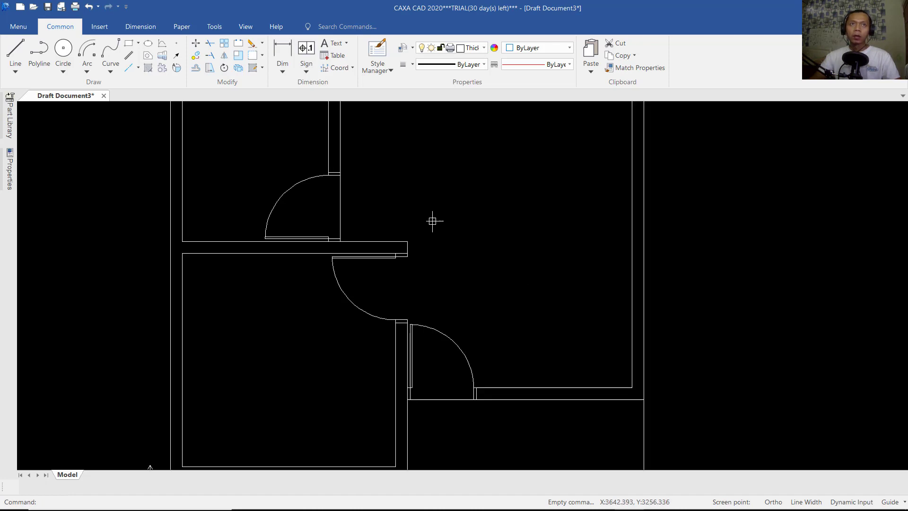
Step: Draw a 1300 by 150 window rectangle with the Line tool
{"action": "left_click", "coordinate": [23, 51]}
{"action": "left_click", "coordinate": [463, 198]}
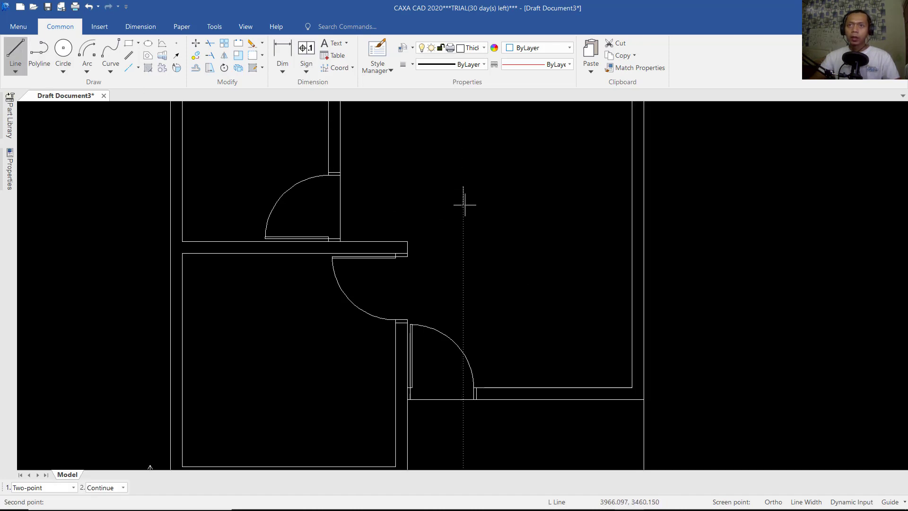
{"action": "key", "text": "Return"}
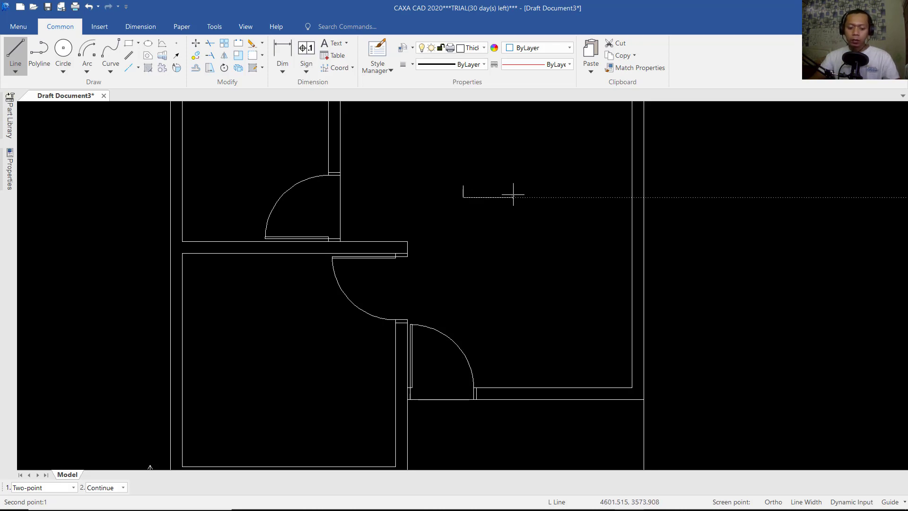
{"action": "type", "text": "1300"}
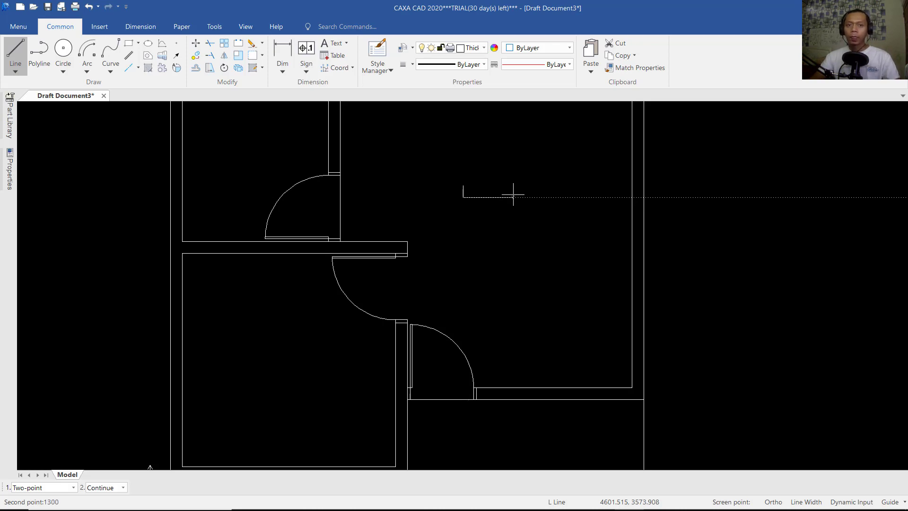
{"action": "key", "text": "Return"}
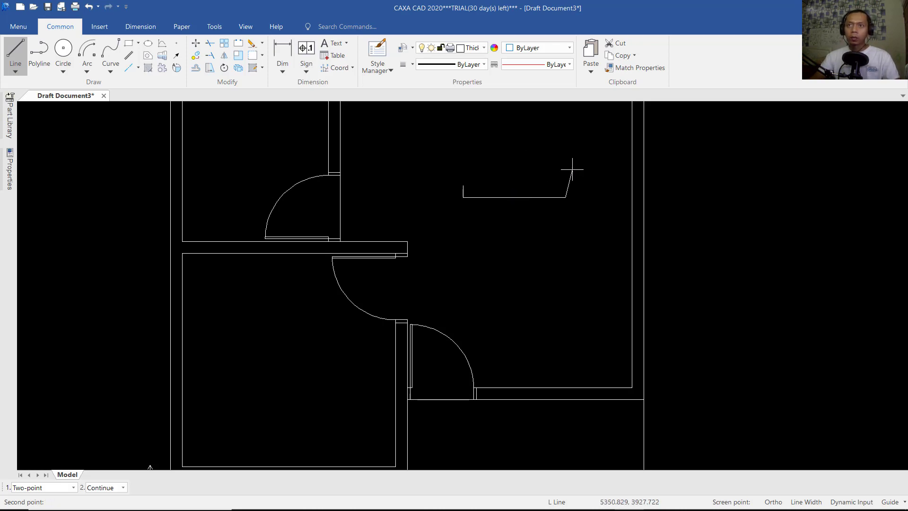
{"action": "type", "text": "150"}
{"action": "key", "text": "Return"}
{"action": "left_click", "coordinate": [463, 183]}
{"action": "right_click", "coordinate": [544, 192]}
Step: Add a line joining the midpoints of the rectangle's short edges
{"action": "scroll", "coordinate": [567, 187], "scroll_direction": "up", "scroll_amount": 3}
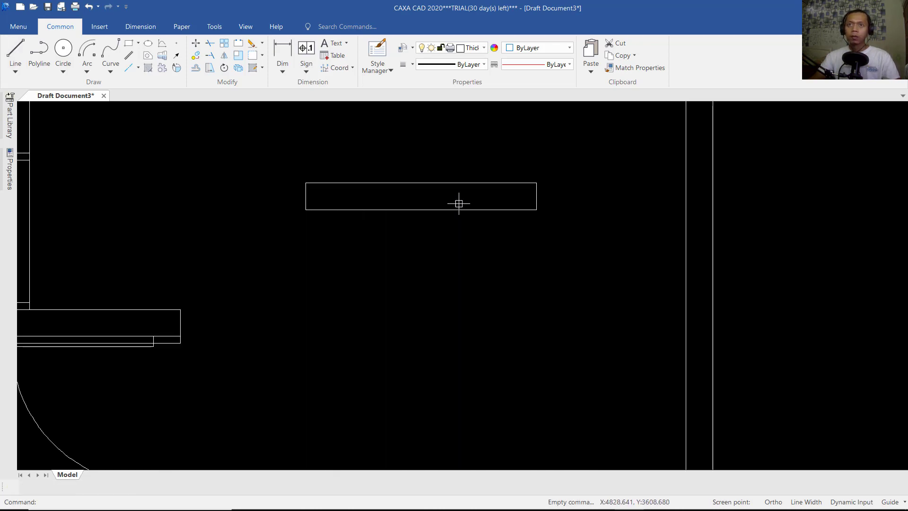
{"action": "key", "text": "l"}
{"action": "left_click", "coordinate": [311, 198]}
{"action": "left_click", "coordinate": [536, 195]}
{"action": "right_click", "coordinate": [536, 196]}
Step: Copy the middle line slightly downward to form the second inner line
{"action": "scroll", "coordinate": [354, 192], "scroll_direction": "up", "scroll_amount": 2}
{"action": "left_click", "coordinate": [346, 192]}
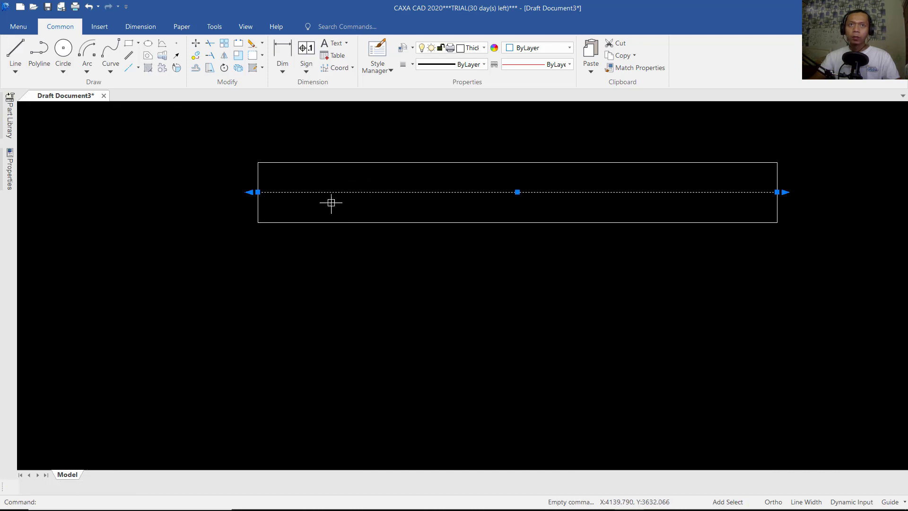
{"action": "left_click", "coordinate": [196, 55]}
{"action": "left_click", "coordinate": [213, 147]}
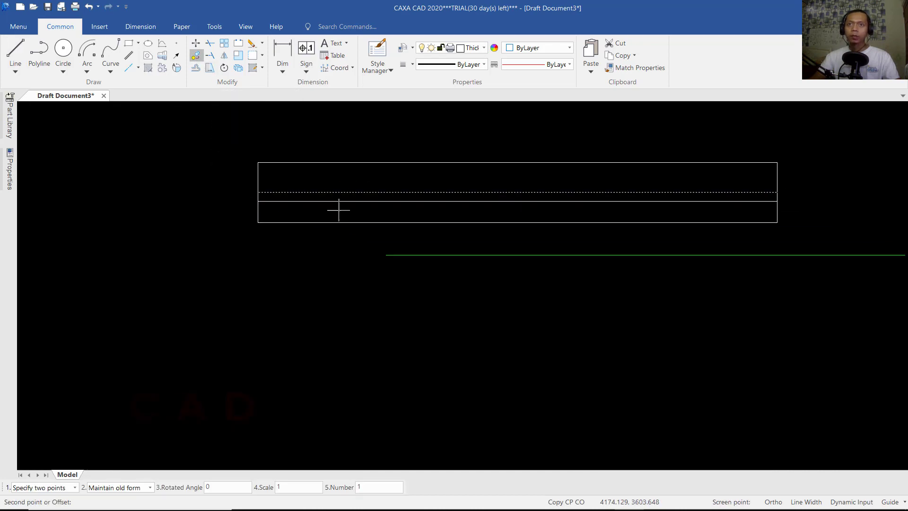
{"action": "left_click", "coordinate": [324, 203]}
{"action": "scroll", "coordinate": [524, 246], "scroll_direction": "down", "scroll_amount": 5}
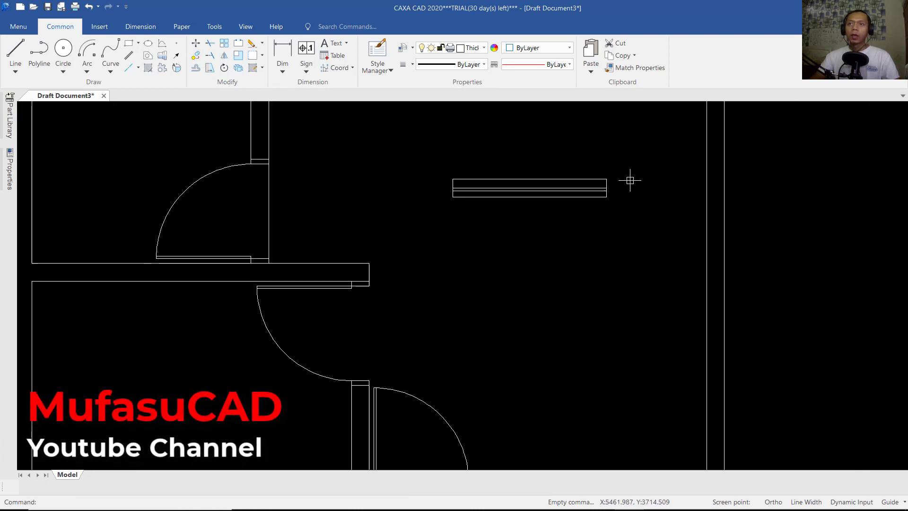
Step: Save the window rectangle and inner lines as block WINDOW, based at its top middle
{"action": "left_click", "coordinate": [100, 27]}
{"action": "left_click", "coordinate": [58, 43]}
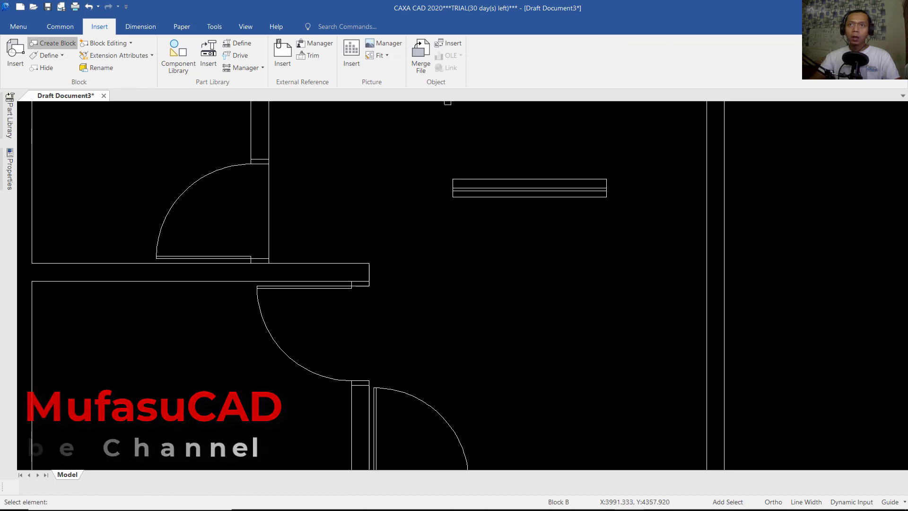
{"action": "left_click", "coordinate": [631, 157]}
{"action": "left_click", "coordinate": [440, 224]}
{"action": "right_click", "coordinate": [501, 232]}
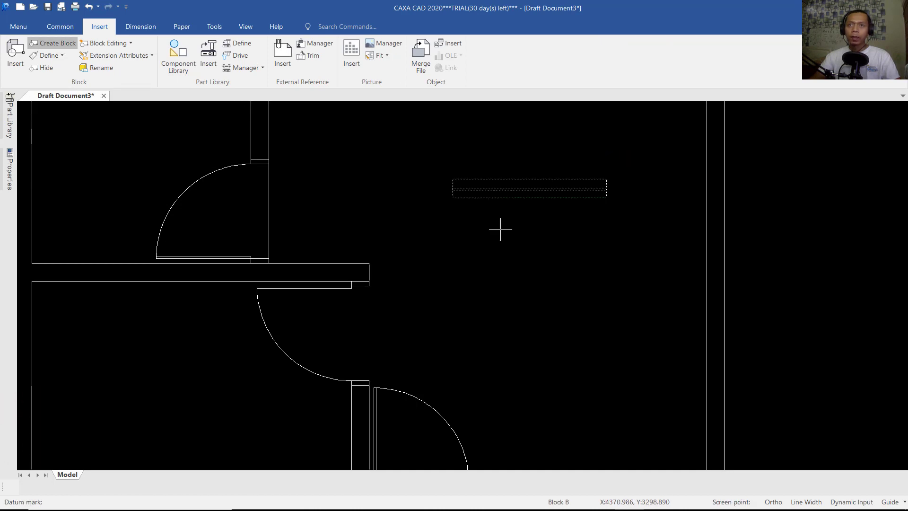
{"action": "left_click", "coordinate": [529, 179]}
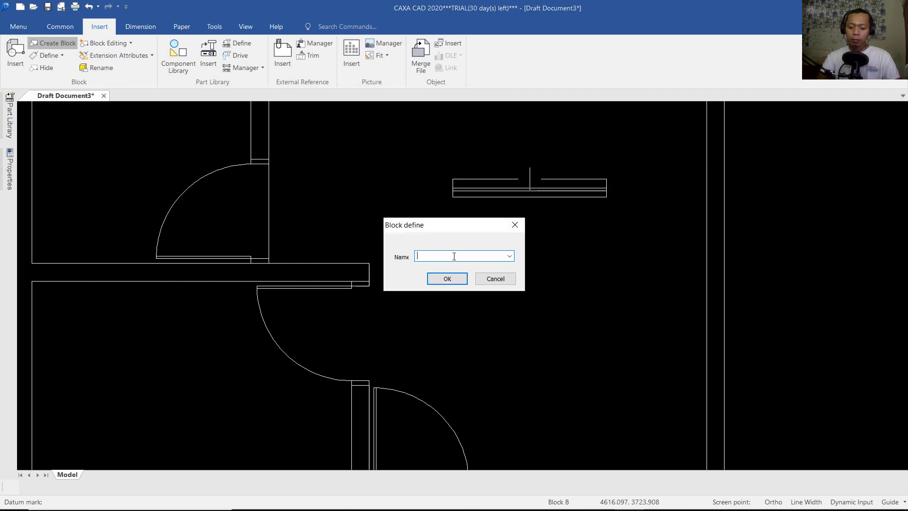
{"action": "type", "text": "WINDOW"}
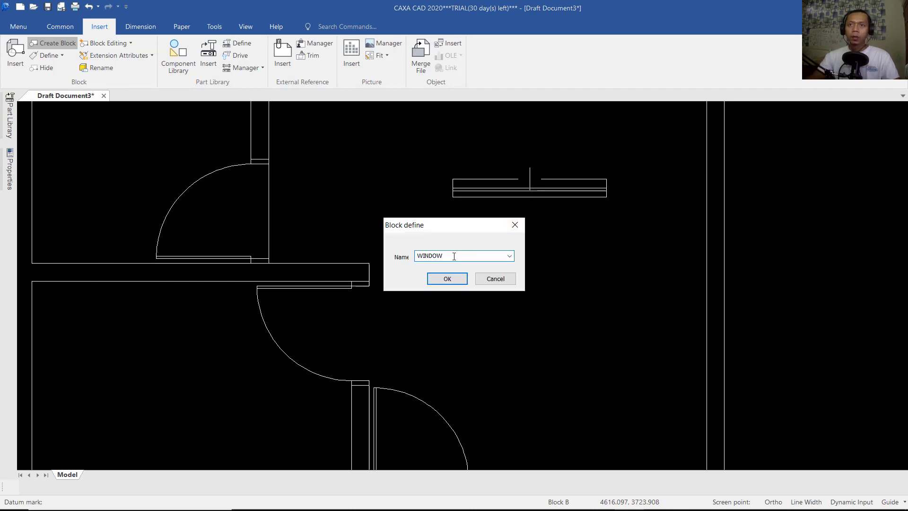
{"action": "left_click", "coordinate": [463, 278]}
{"action": "left_click", "coordinate": [525, 188]}
{"action": "left_click", "coordinate": [529, 180]}
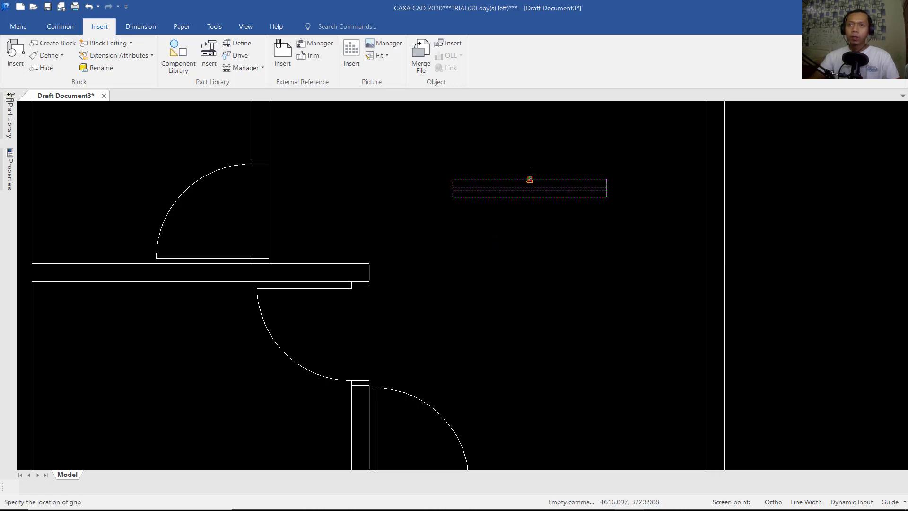
Step: Set the WINDOW block into the bottom wall of the large right room
{"action": "scroll", "coordinate": [526, 288], "scroll_direction": "down", "scroll_amount": 3}
{"action": "scroll", "coordinate": [523, 315], "scroll_direction": "up", "scroll_amount": 4}
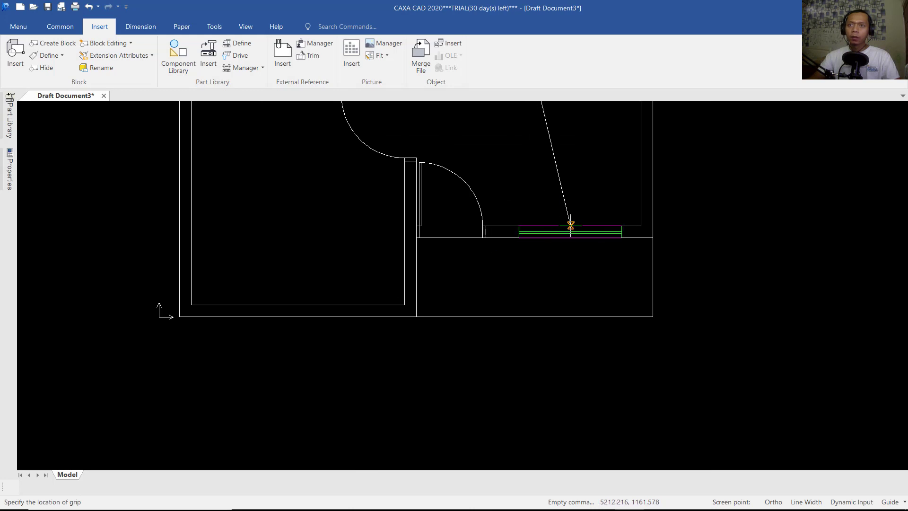
{"action": "left_click", "coordinate": [562, 226]}
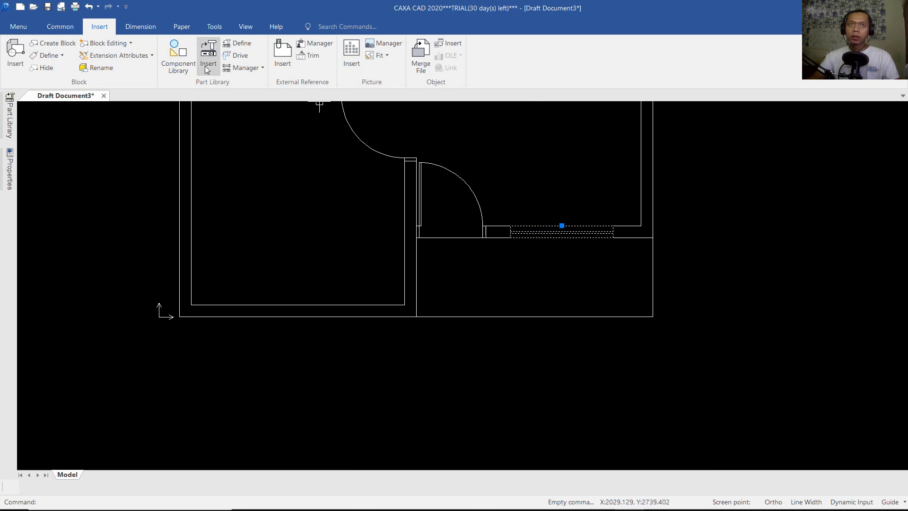
Step: Duplicate the WINDOW block with Move Copy toward the large room
{"action": "left_click", "coordinate": [61, 27]}
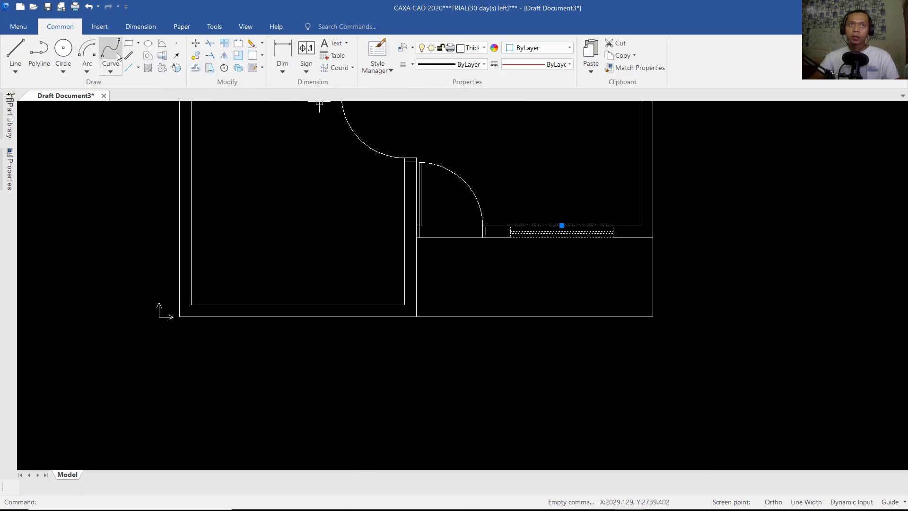
{"action": "left_click", "coordinate": [195, 55]}
{"action": "left_click", "coordinate": [562, 226]}
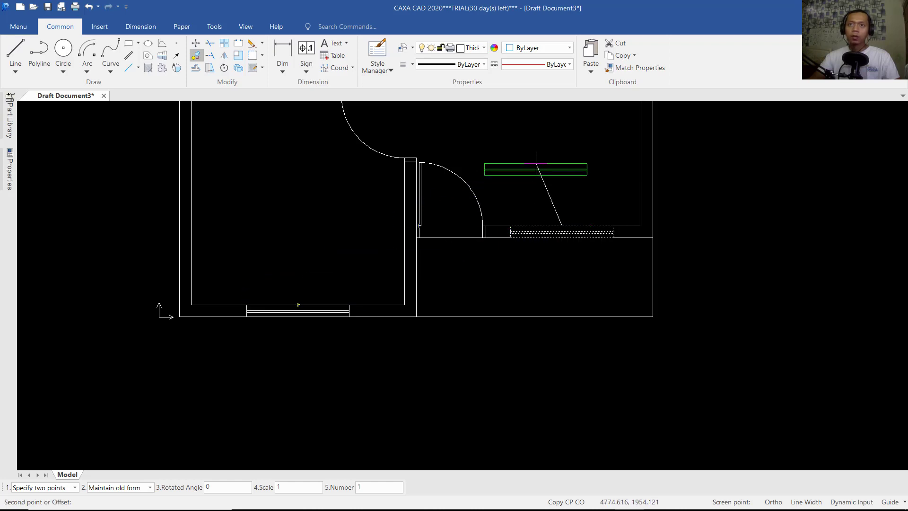
{"action": "middle_click_drag", "start_coordinate": [536, 164], "coordinate": [453, 340]}
{"action": "key", "text": "Escape"}
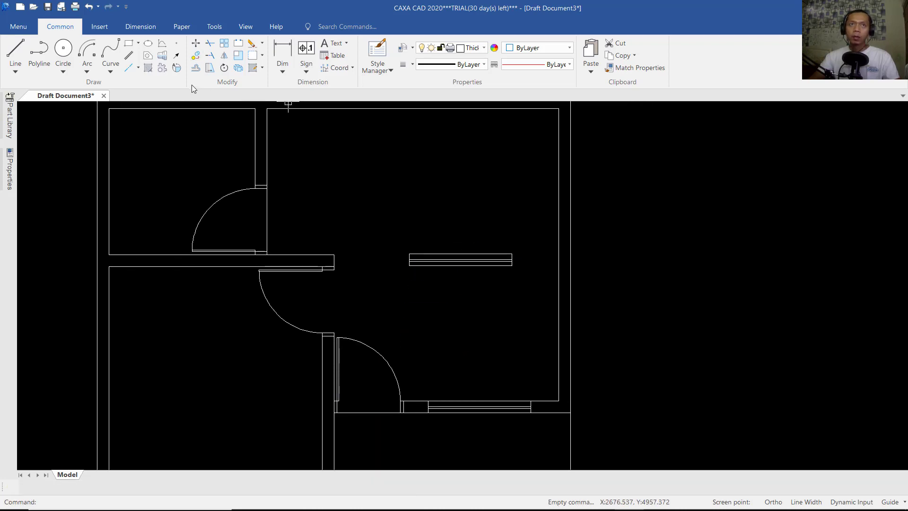
Step: Rotate the copied window 90° so it stands upright
{"action": "left_click", "coordinate": [224, 68]}
{"action": "left_click", "coordinate": [478, 260]}
{"action": "right_click", "coordinate": [473, 237]}
{"action": "left_click", "coordinate": [473, 237]}
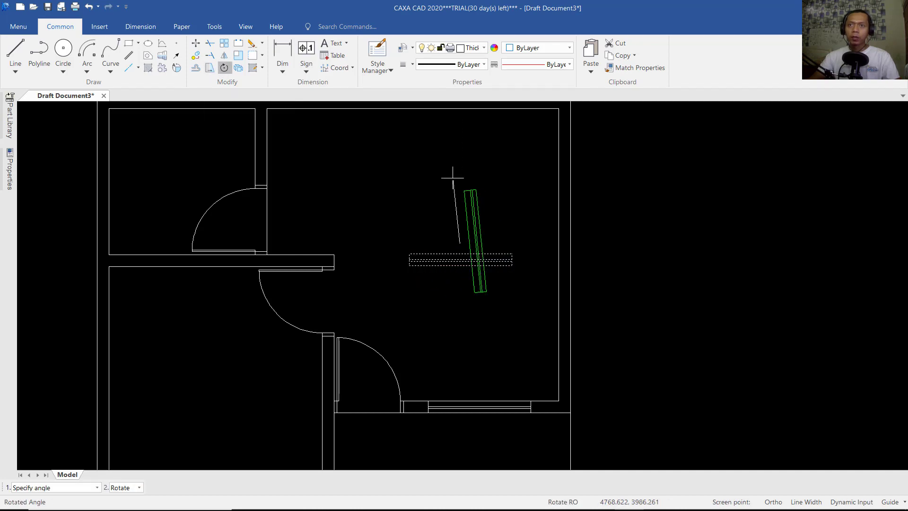
{"action": "left_click", "coordinate": [455, 178]}
Step: Move the upright window by its grip into the right outer wall
{"action": "left_click", "coordinate": [470, 246]}
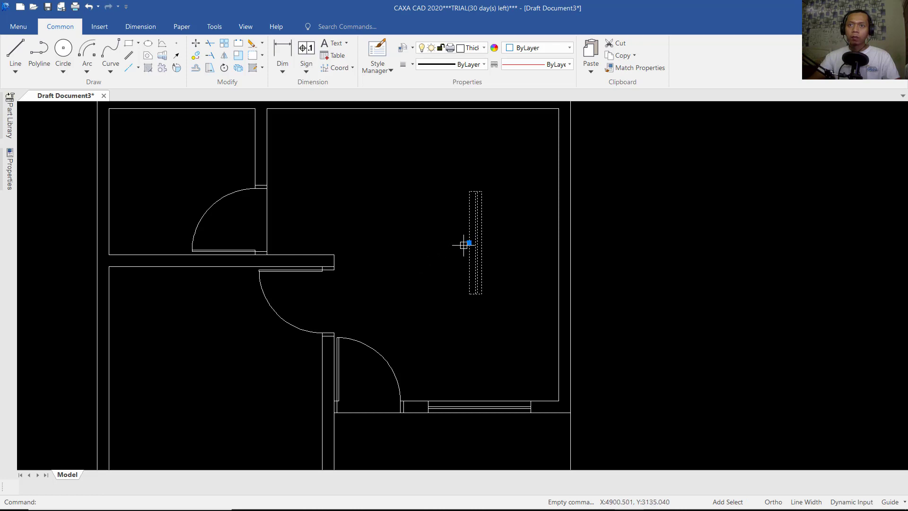
{"action": "left_click", "coordinate": [469, 243]}
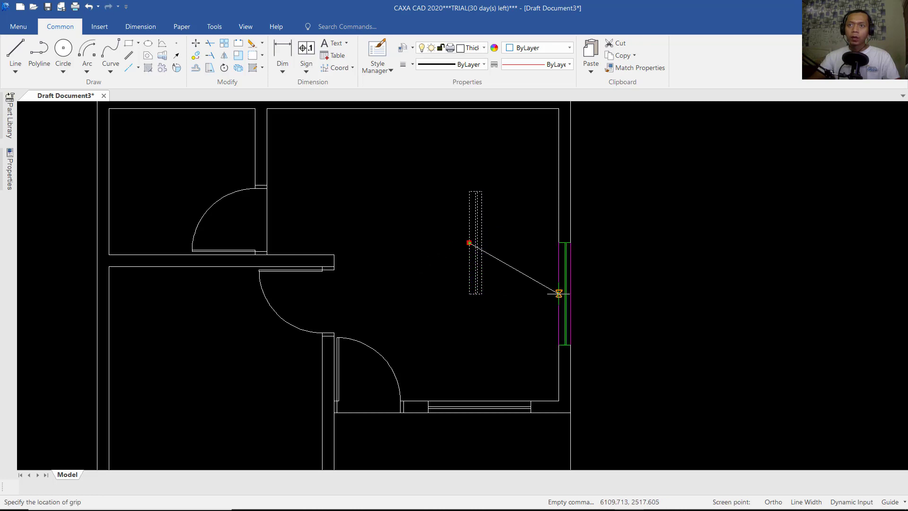
{"action": "left_click", "coordinate": [557, 255]}
{"action": "key", "text": "Escape"}
{"action": "scroll", "coordinate": [446, 298], "scroll_direction": "down", "scroll_amount": 2}
{"action": "middle_click_drag", "start_coordinate": [438, 302], "coordinate": [483, 302]}
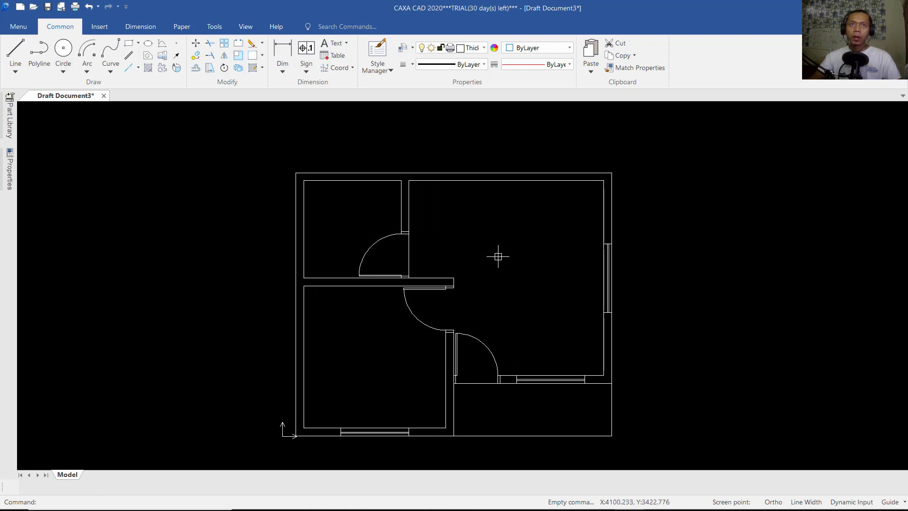
Step: Hatch the outer, inner and short wall loops with the default 45° pattern at scale 25
{"action": "left_click", "coordinate": [148, 69]}
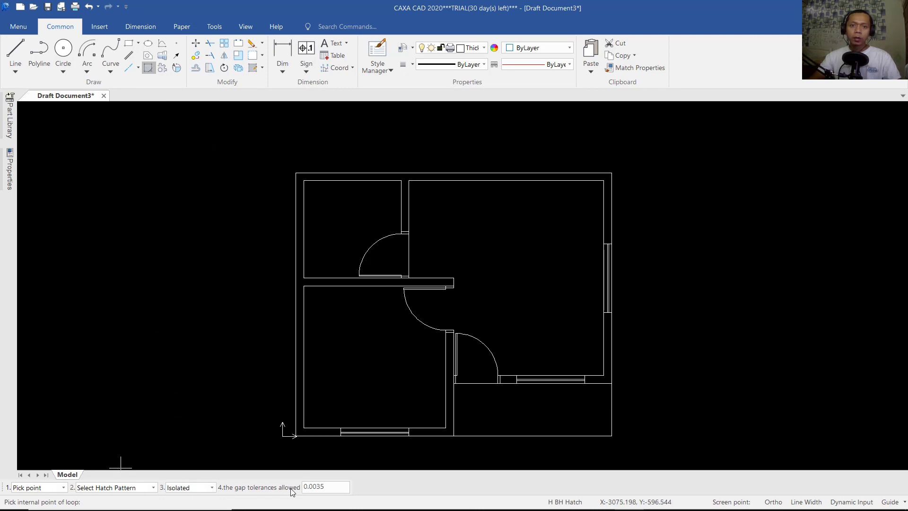
{"action": "left_click", "coordinate": [299, 283]}
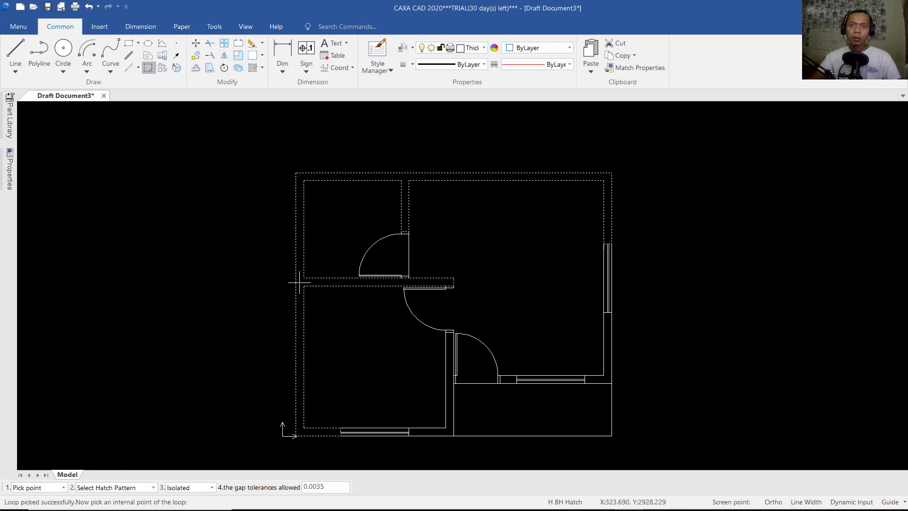
{"action": "left_click", "coordinate": [445, 432]}
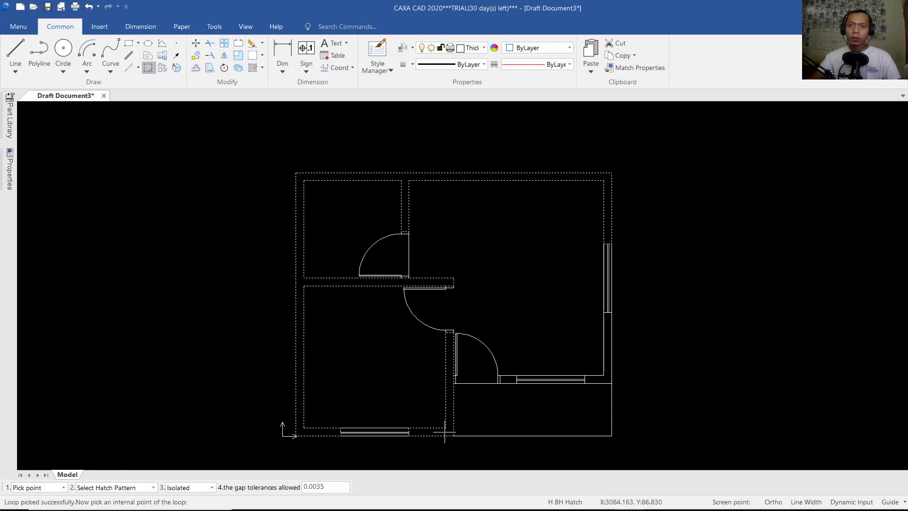
{"action": "left_click", "coordinate": [510, 379]}
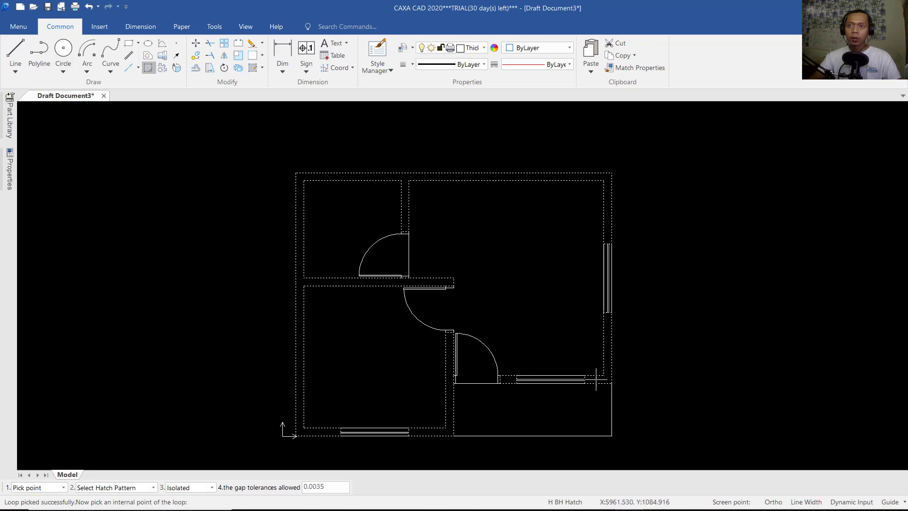
{"action": "right_click", "coordinate": [465, 231]}
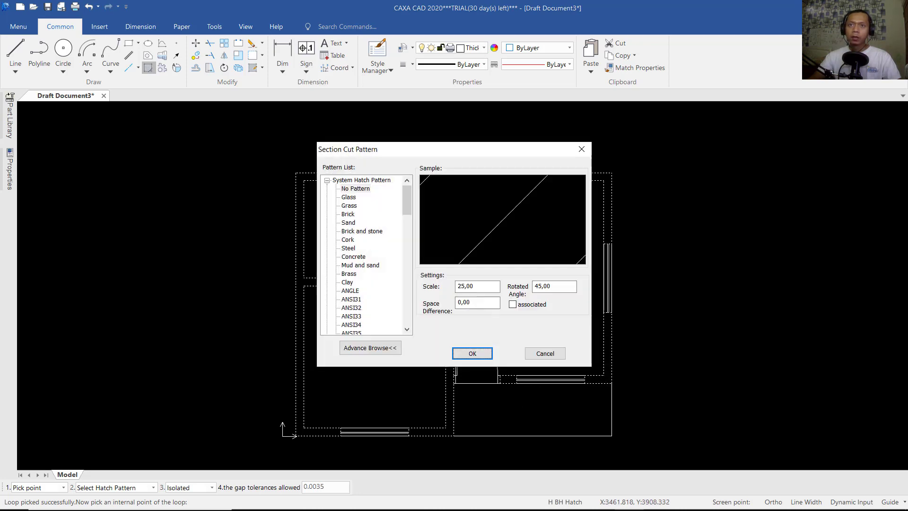
{"action": "left_click", "coordinate": [358, 189]}
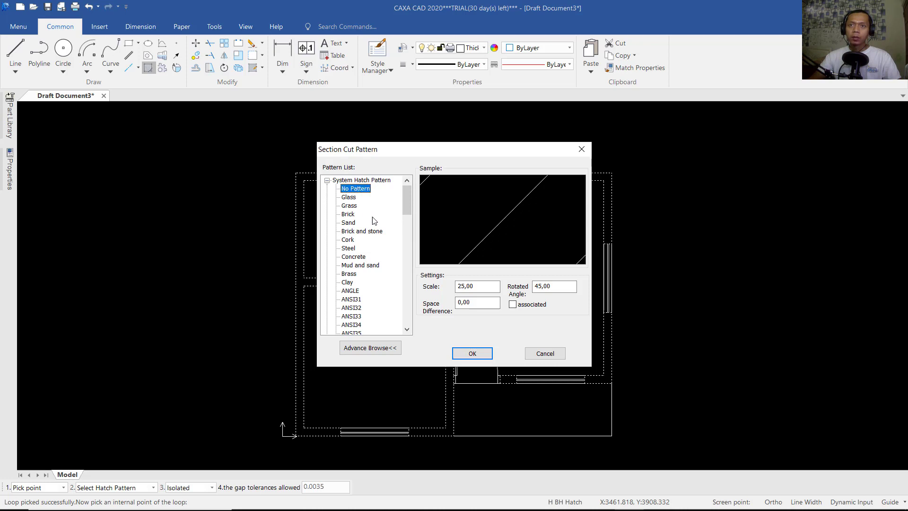
{"action": "left_click", "coordinate": [482, 286]}
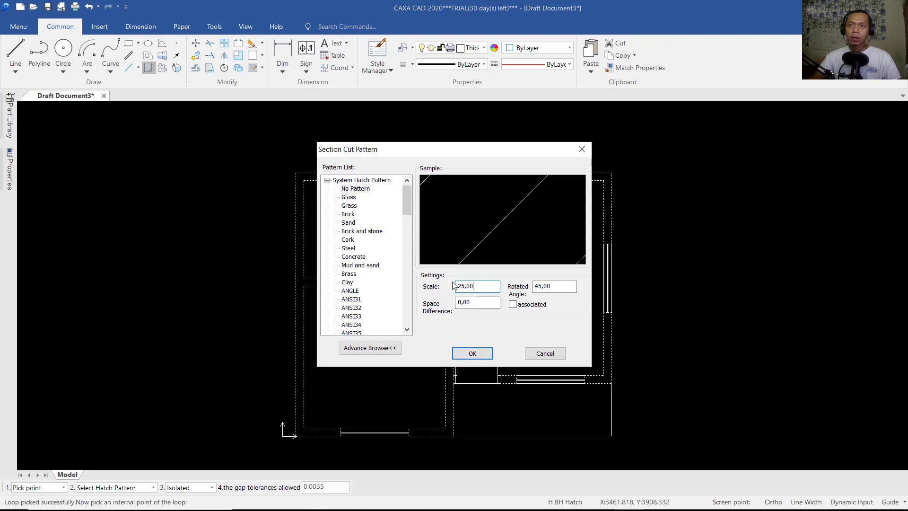
{"action": "left_click", "coordinate": [470, 354]}
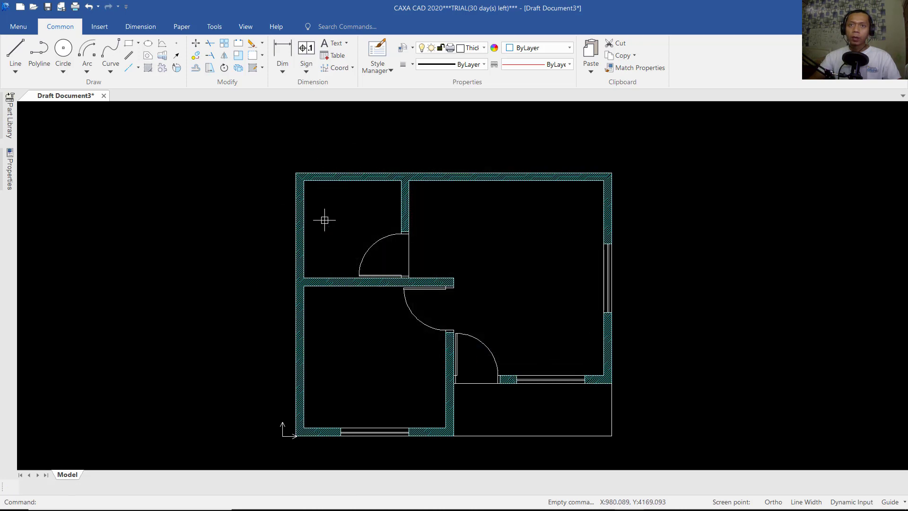
Step: Add a KITCHEN label with text height 150 in the large upper-right room
{"action": "middle_click_drag", "start_coordinate": [582, 220], "coordinate": [586, 210]}
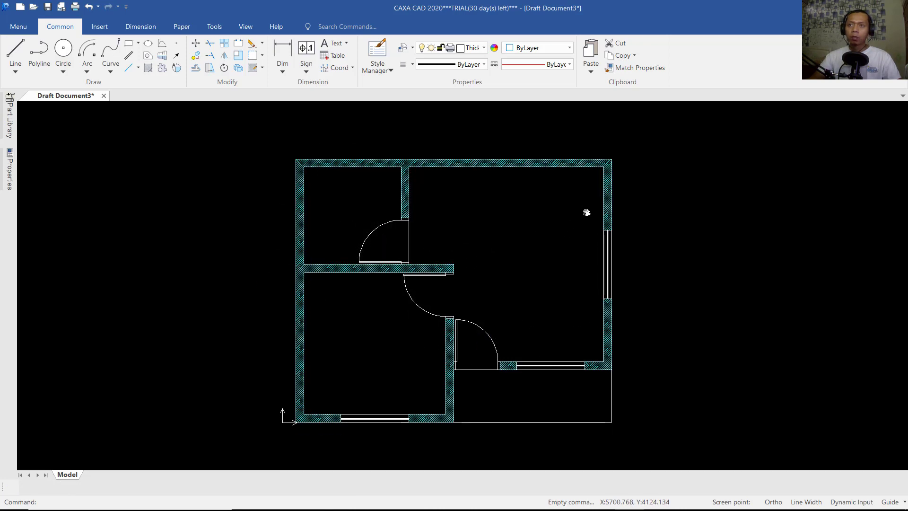
{"action": "middle_click_drag", "start_coordinate": [531, 286], "coordinate": [533, 271]}
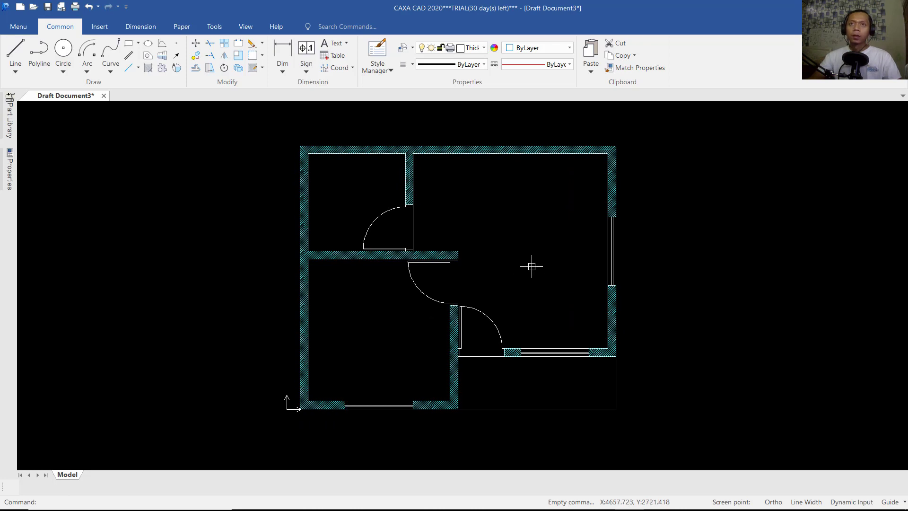
{"action": "left_click", "coordinate": [330, 46]}
{"action": "left_click", "coordinate": [503, 182]}
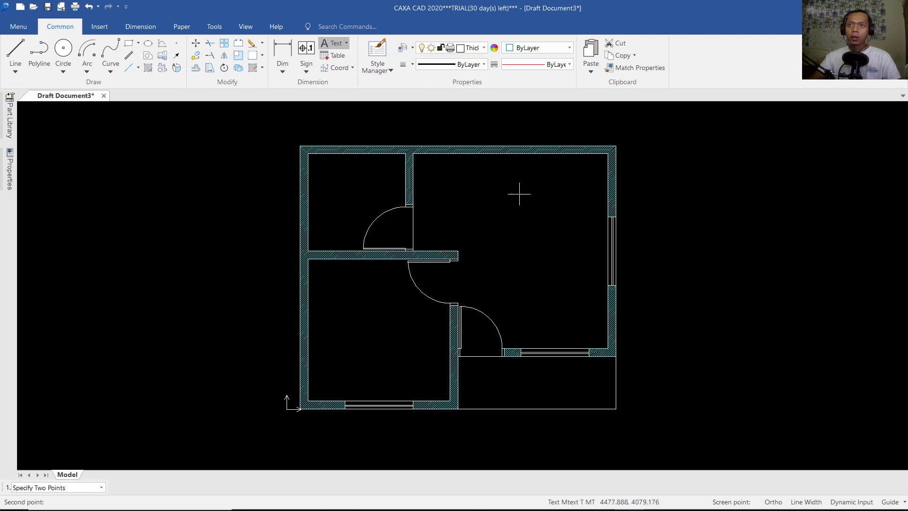
{"action": "left_click", "coordinate": [549, 197]}
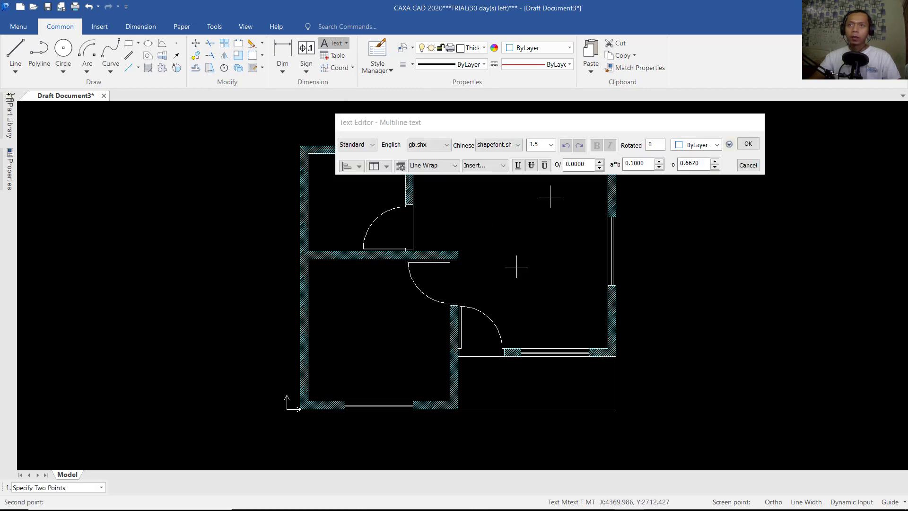
{"action": "left_click", "coordinate": [551, 146]}
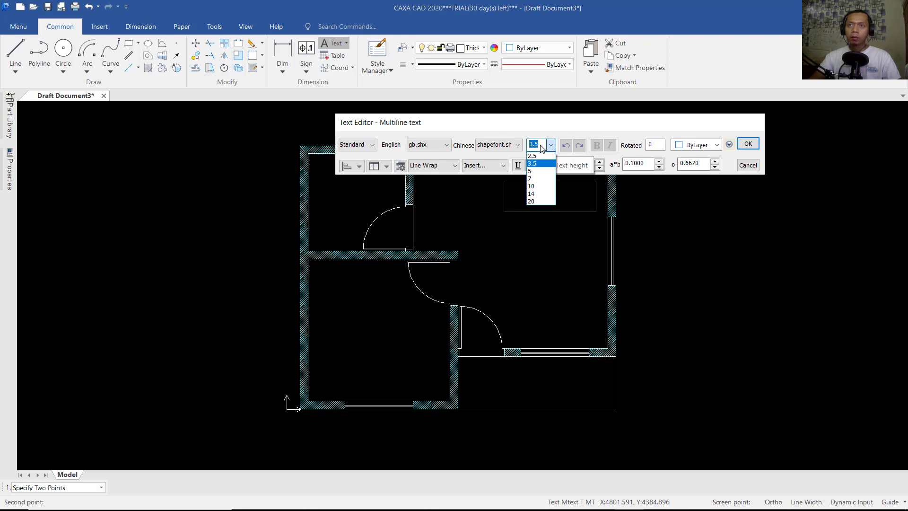
{"action": "type", "text": "150"}
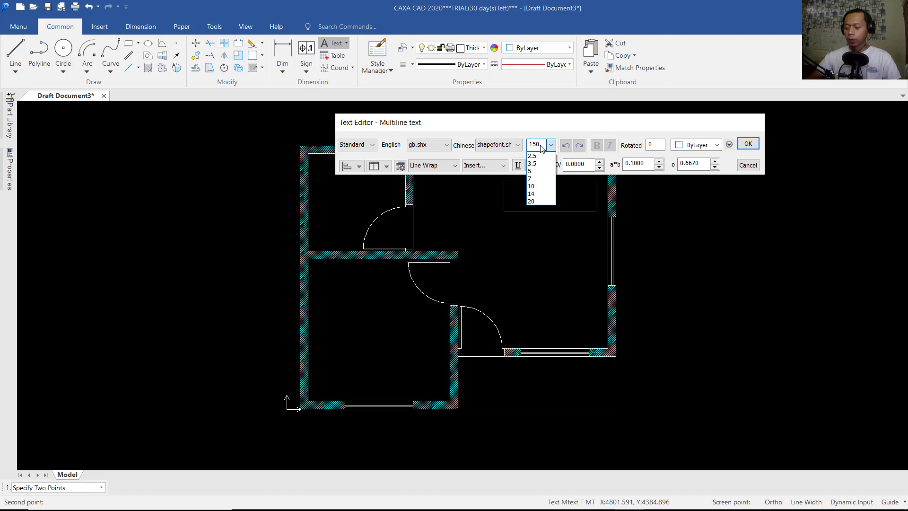
{"action": "key", "text": "Return"}
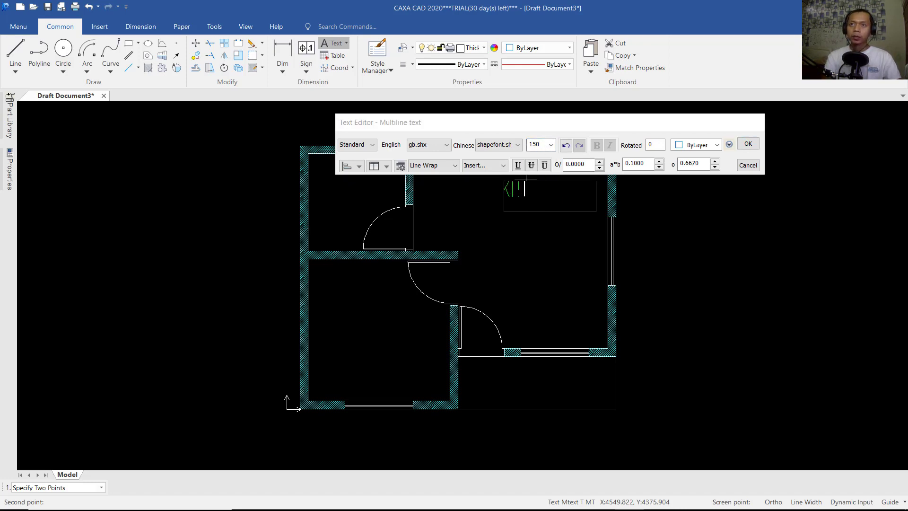
{"action": "type", "text": "N"}
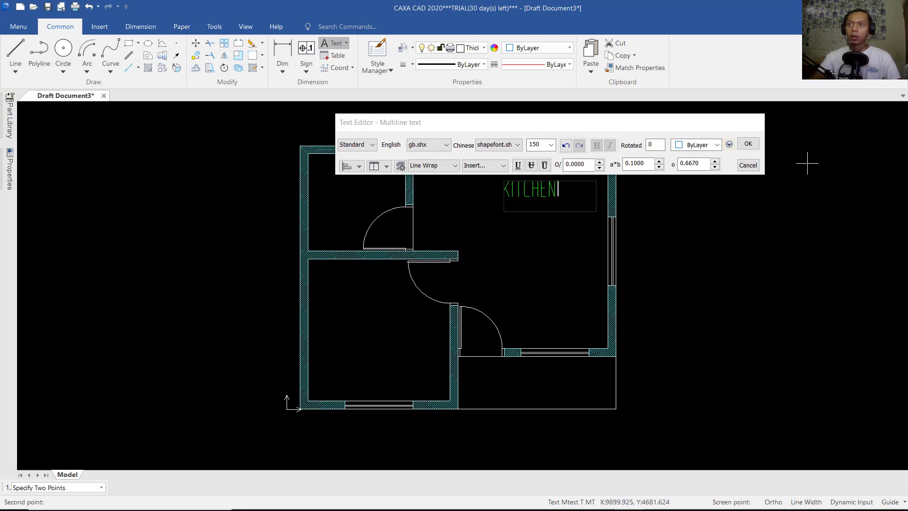
{"action": "left_click", "coordinate": [749, 144]}
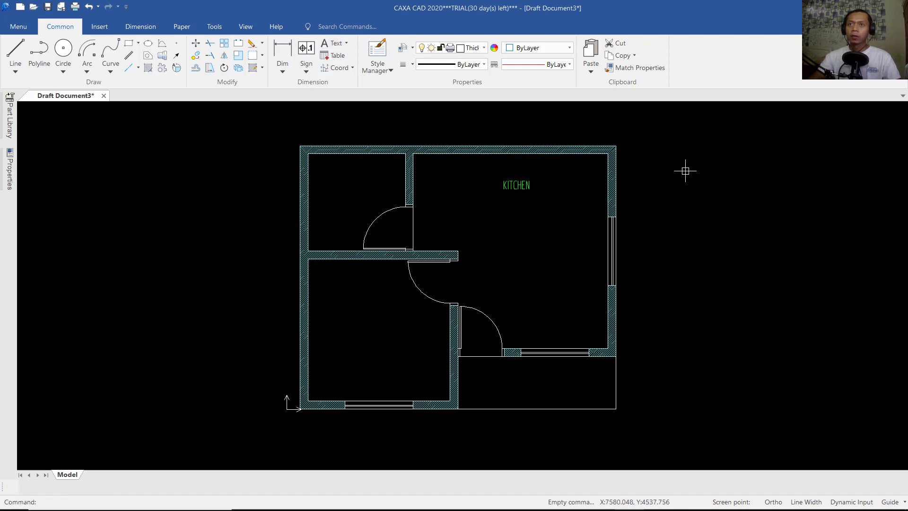
Step: Reposition the KITCHEN label by its grip nearer the top of the room
{"action": "left_click", "coordinate": [517, 185]}
{"action": "scroll", "coordinate": [513, 204], "scroll_direction": "up", "scroll_amount": 3}
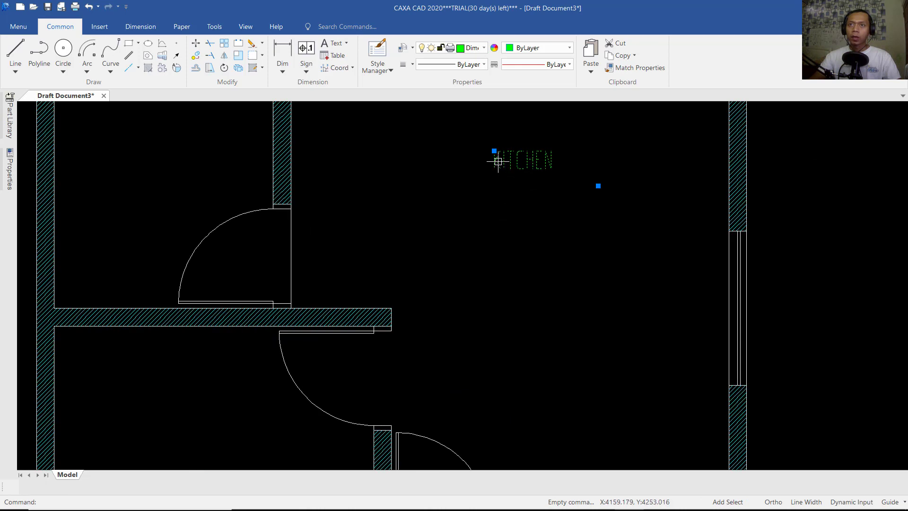
{"action": "left_click", "coordinate": [494, 151]}
{"action": "left_click", "coordinate": [544, 176]}
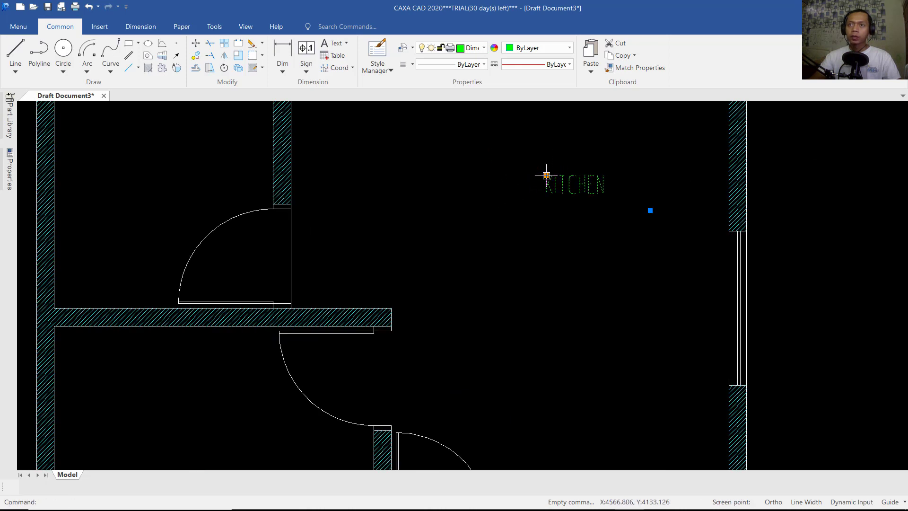
{"action": "scroll", "coordinate": [567, 208], "scroll_direction": "down", "scroll_amount": 3}
Step: Copy the KITCHEN label into the large lower room, the lower-left room and the top-left room
{"action": "left_click", "coordinate": [195, 55]}
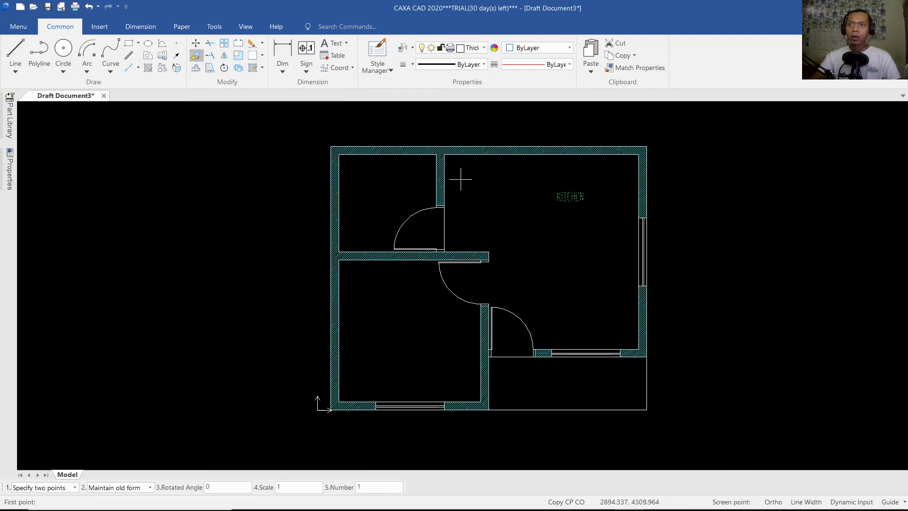
{"action": "left_click", "coordinate": [566, 213]}
{"action": "left_click", "coordinate": [567, 315]}
{"action": "left_click", "coordinate": [401, 354]}
{"action": "left_click", "coordinate": [404, 353]}
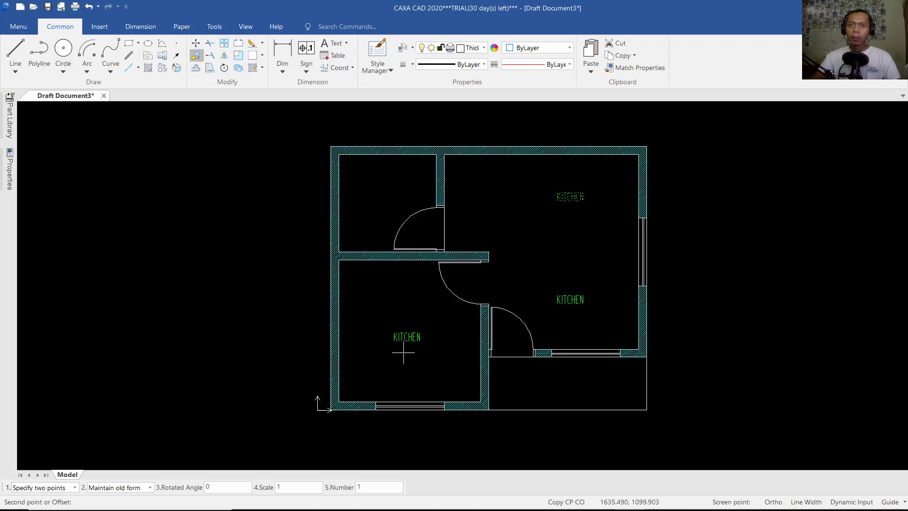
{"action": "left_click", "coordinate": [380, 216]}
{"action": "right_click", "coordinate": [541, 274]}
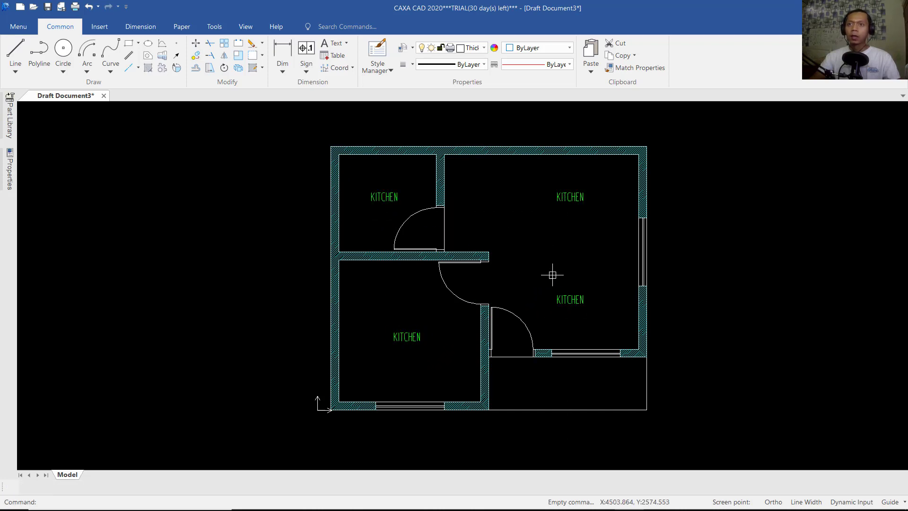
Step: Retype the lower-right label as LIVING and the lower-left label as BEDROOM
{"action": "double_click", "coordinate": [570, 298]}
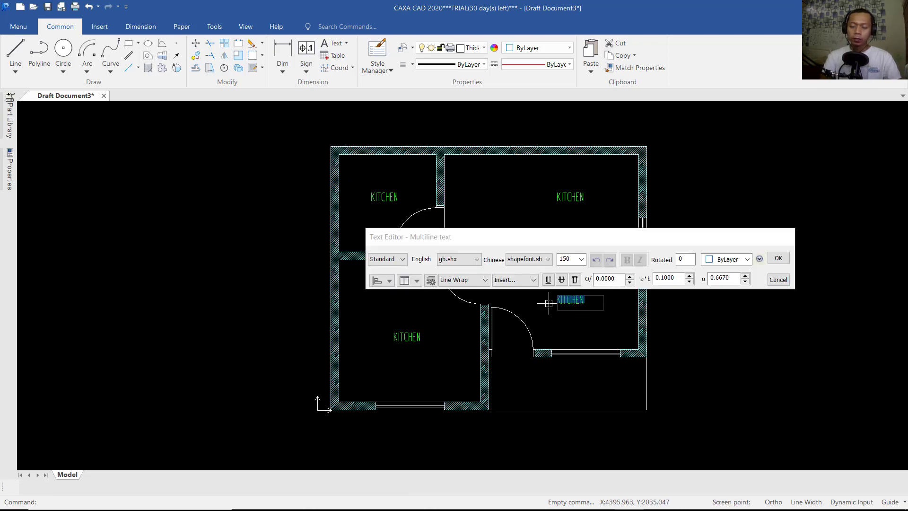
{"action": "type", "text": "LIVING"}
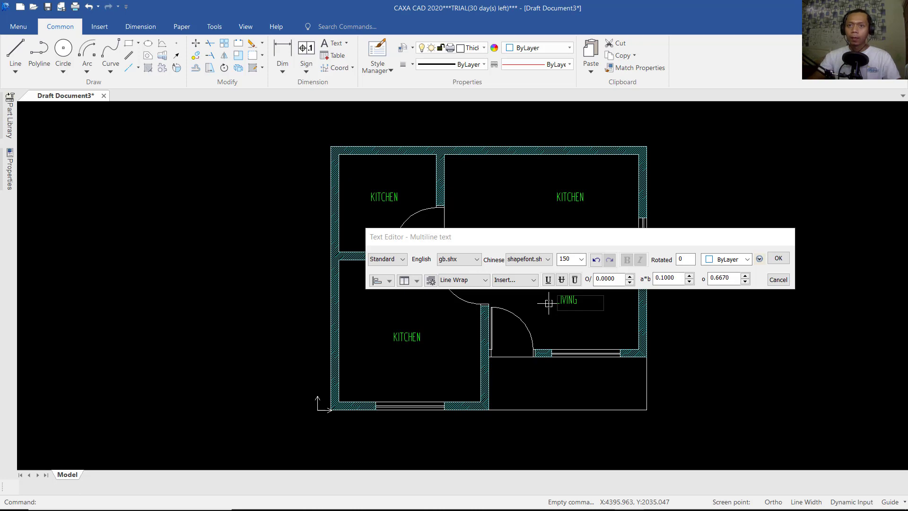
{"action": "left_click", "coordinate": [778, 258]}
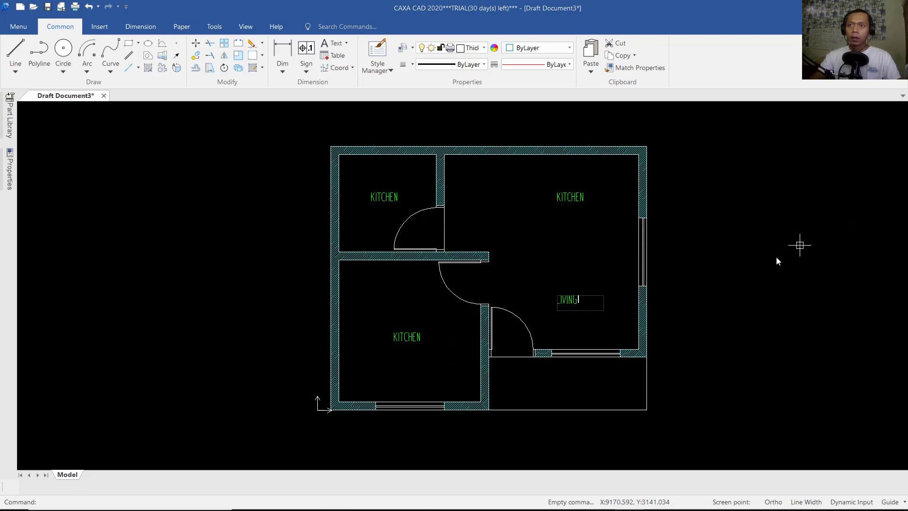
{"action": "left_click", "coordinate": [415, 337]}
{"action": "double_click", "coordinate": [415, 337]}
{"action": "key", "text": "Escape"}
{"action": "double_click", "coordinate": [413, 335]}
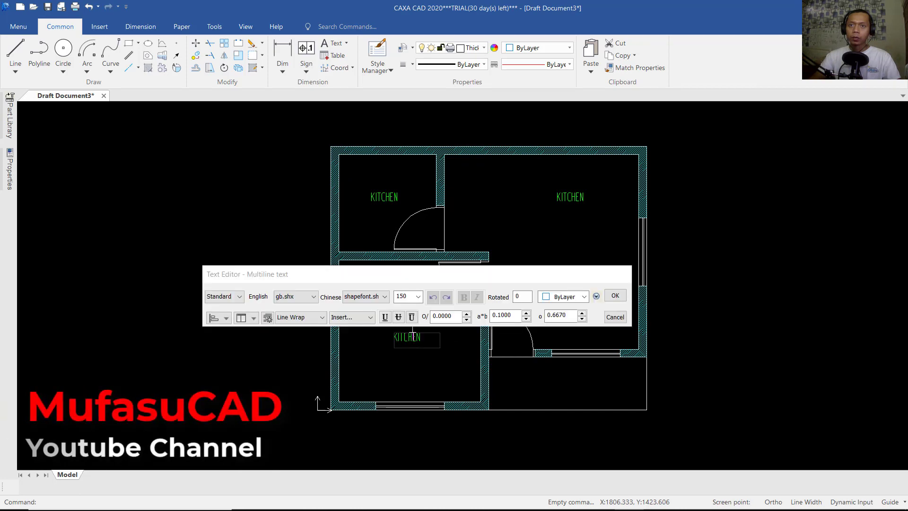
{"action": "type", "text": "BEDROOM"}
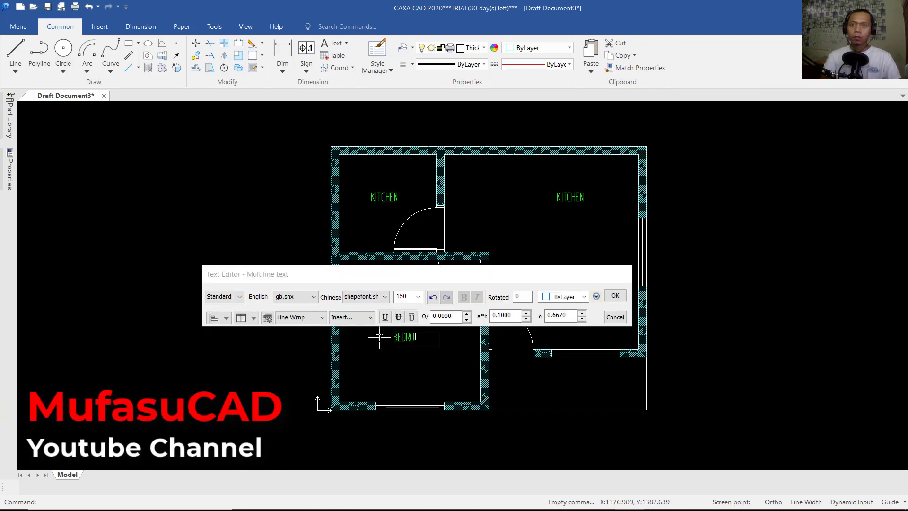
{"action": "left_click", "coordinate": [615, 296]}
Step: Retype the upper-left room label as TOILET
{"action": "double_click", "coordinate": [384, 197]}
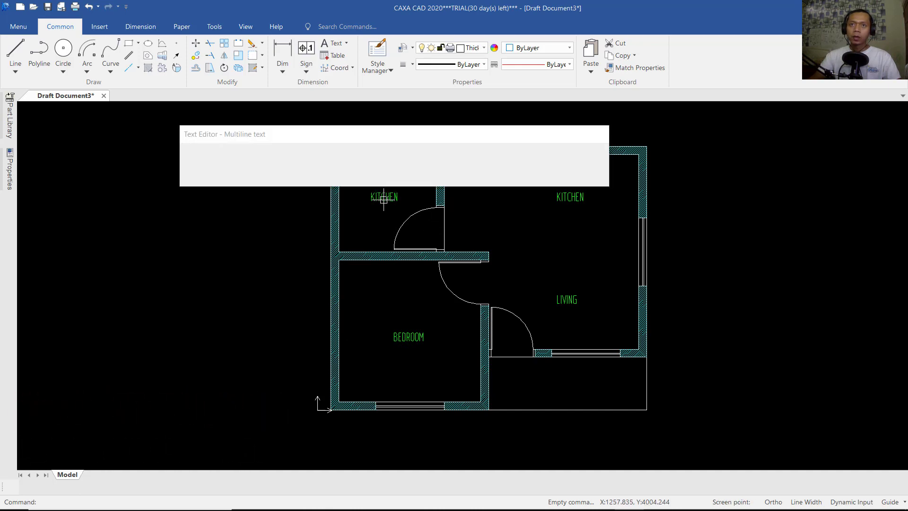
{"action": "type", "text": "TOILET"}
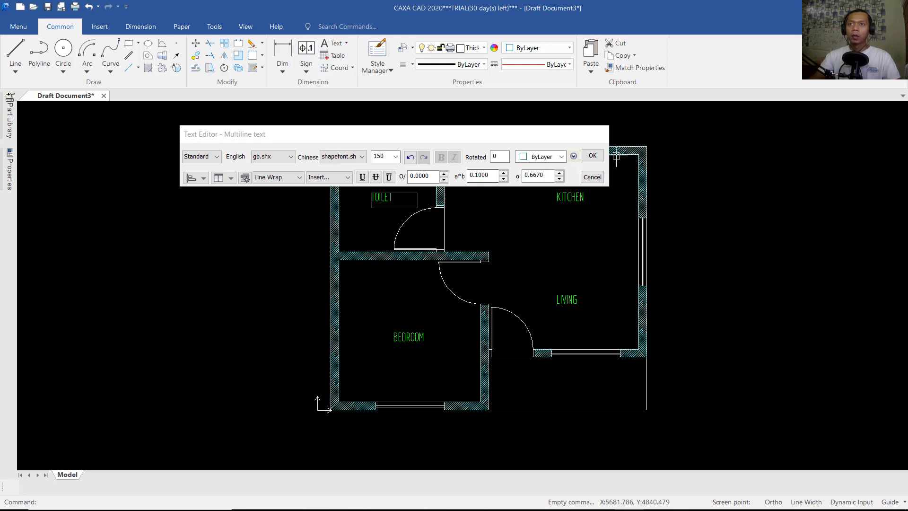
{"action": "left_click", "coordinate": [592, 156]}
{"action": "middle_click_drag", "start_coordinate": [528, 254], "coordinate": [564, 266]}
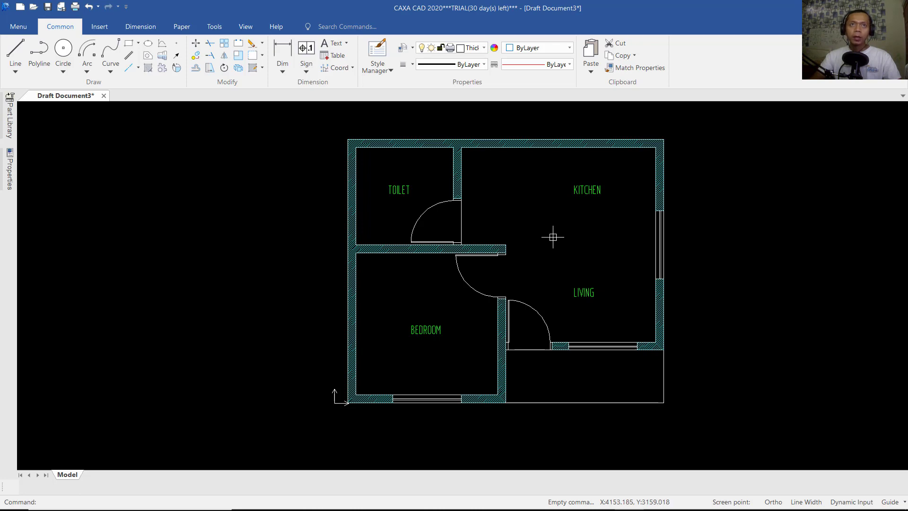
Step: In the Standard dimension style, set extensions to 100, arrow size 20 and architectural tick arrowheads
{"action": "left_click", "coordinate": [140, 27]}
{"action": "left_click", "coordinate": [21, 59]}
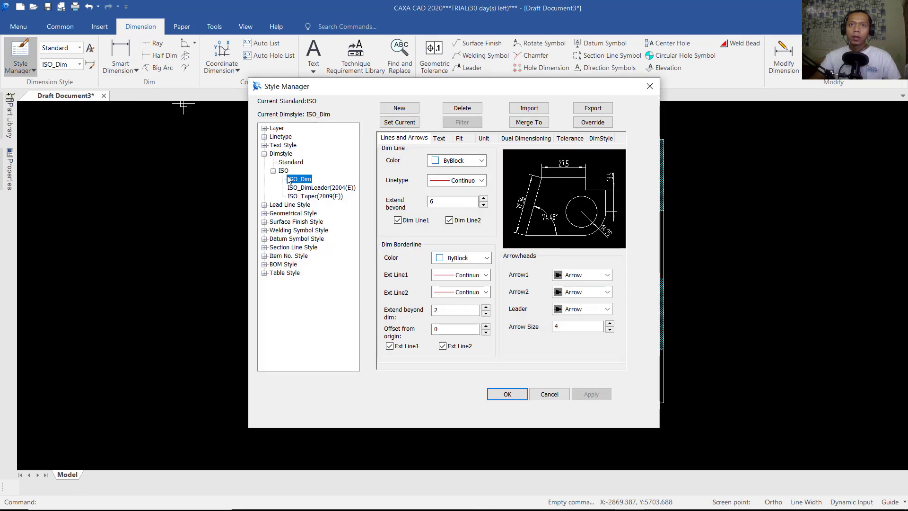
{"action": "left_click", "coordinate": [292, 163]}
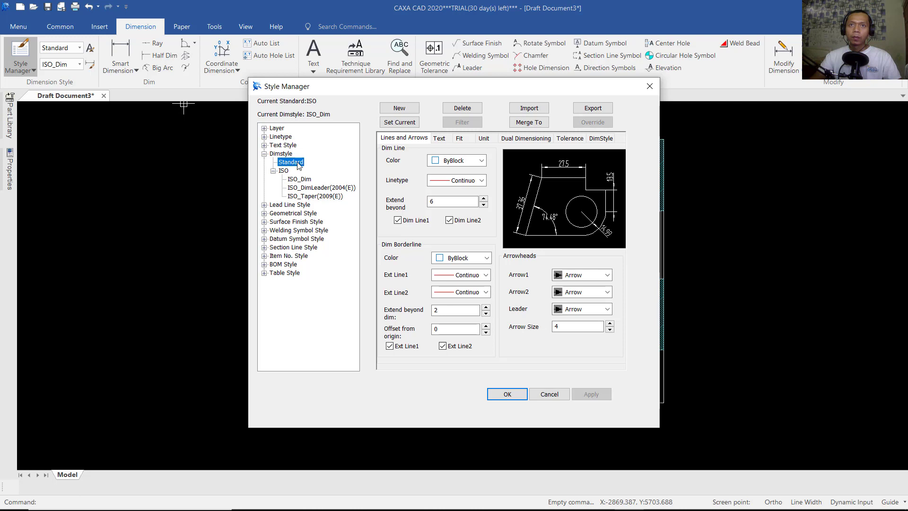
{"action": "type", "text": "100"}
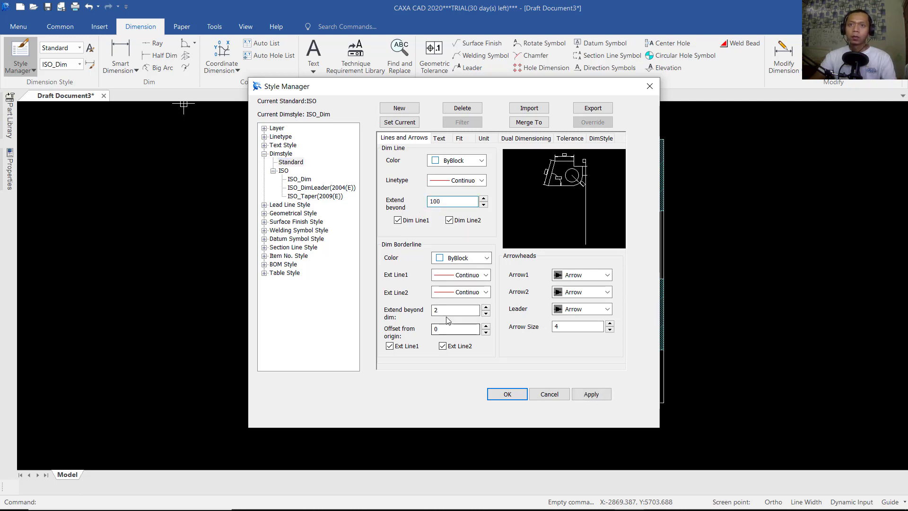
{"action": "double_click", "coordinate": [444, 310]}
{"action": "type", "text": "100"}
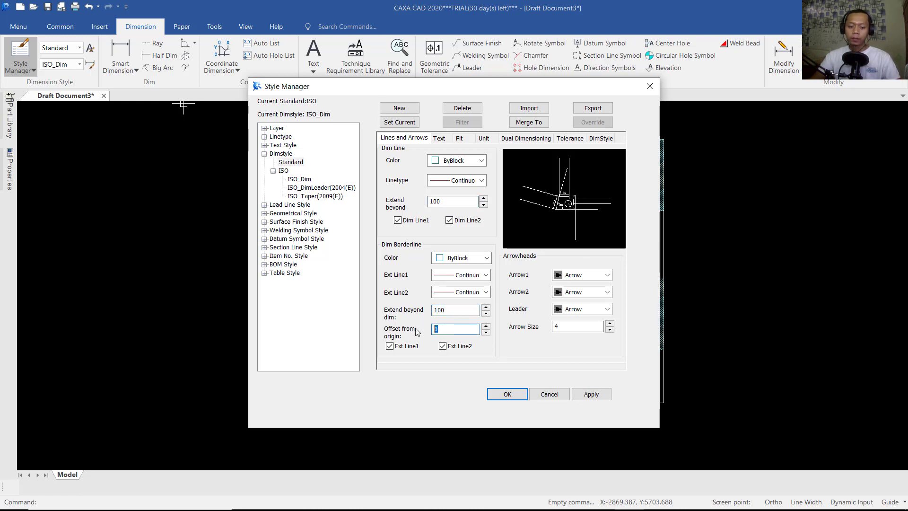
{"action": "type", "text": "100"}
{"action": "double_click", "coordinate": [567, 325]}
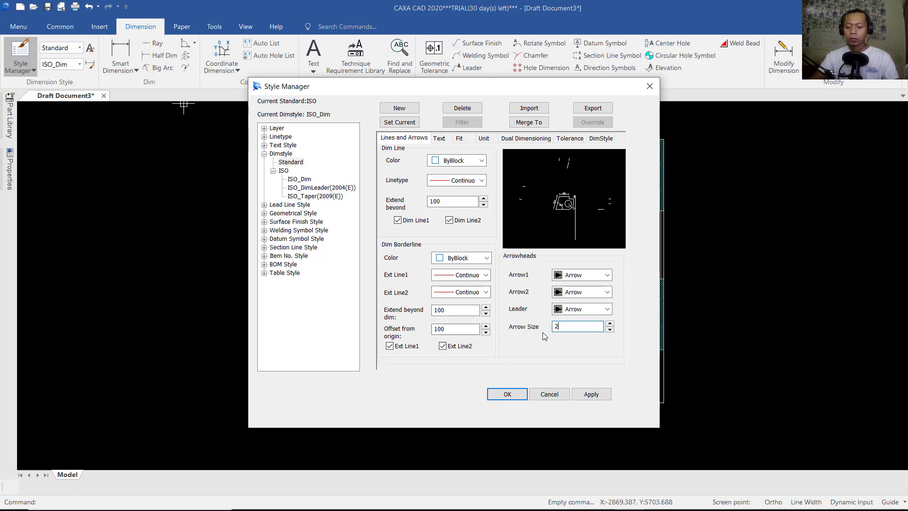
{"action": "type", "text": "20"}
{"action": "left_click", "coordinate": [586, 275]}
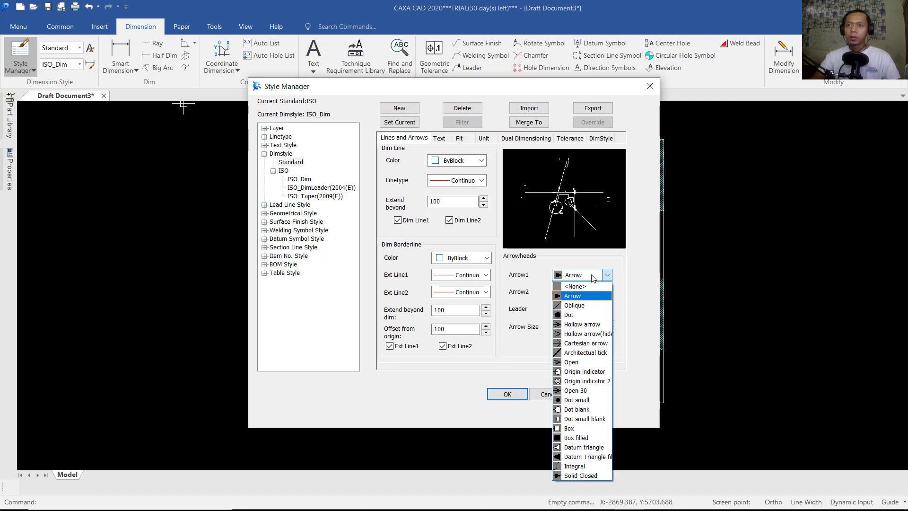
{"action": "left_click", "coordinate": [584, 353]}
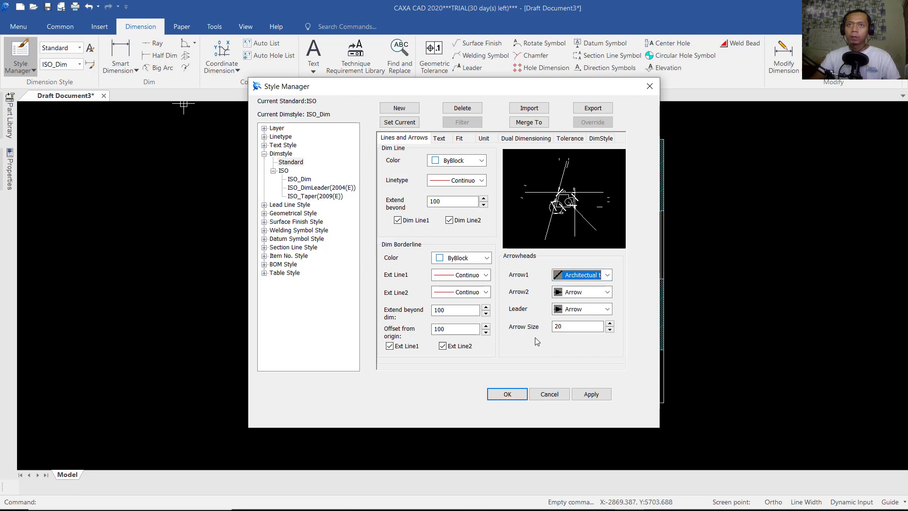
Step: Make the dimension lines and extension lines red
{"action": "left_click", "coordinate": [438, 140]}
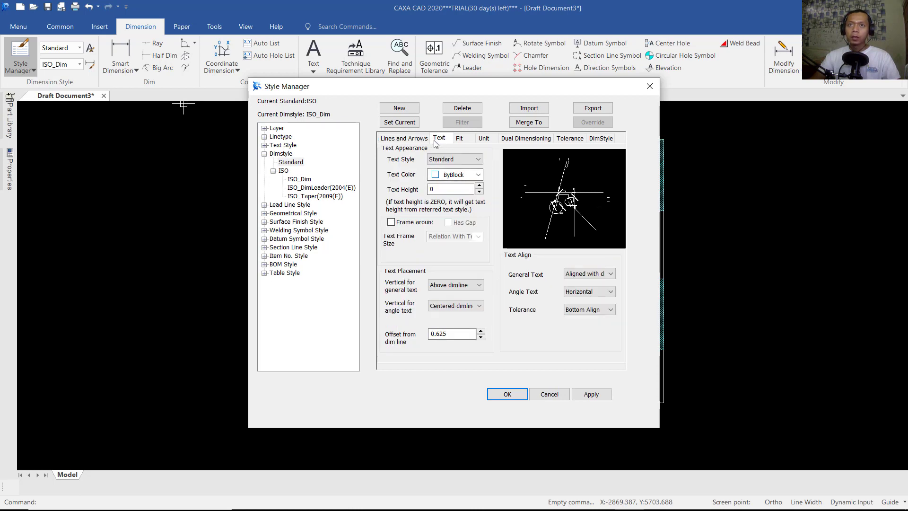
{"action": "left_click", "coordinate": [407, 138]}
{"action": "left_click", "coordinate": [454, 163]}
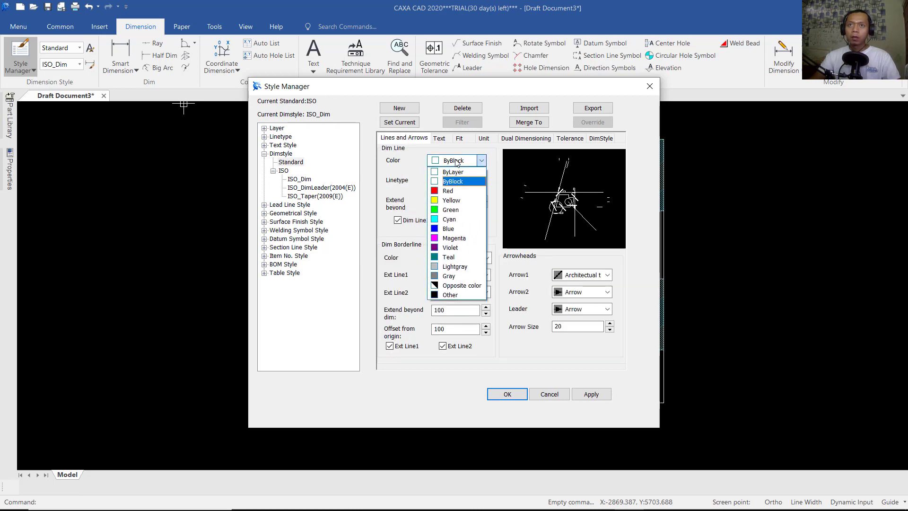
{"action": "left_click", "coordinate": [454, 190]}
{"action": "left_click", "coordinate": [459, 257]}
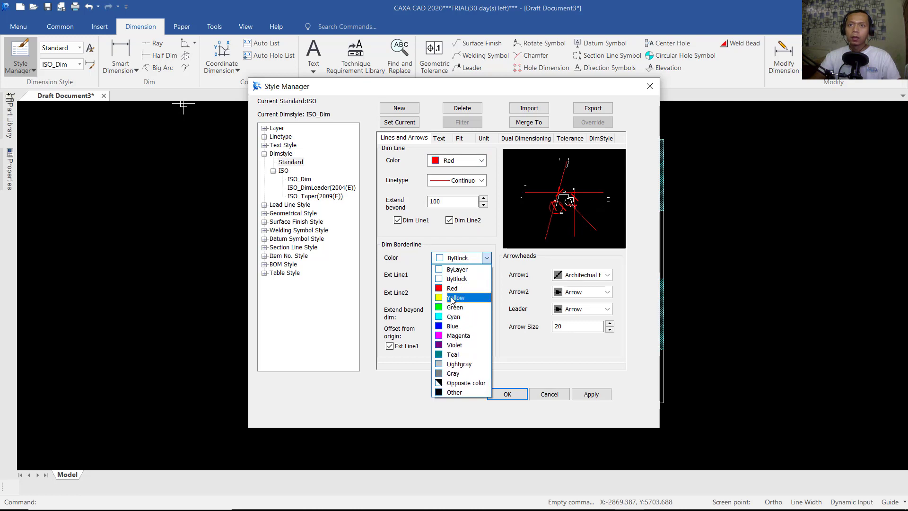
{"action": "left_click", "coordinate": [456, 293]}
Step: Make the dimension text yellow, 150 high, with a 100 offset from the dimension line
{"action": "left_click", "coordinate": [440, 138]}
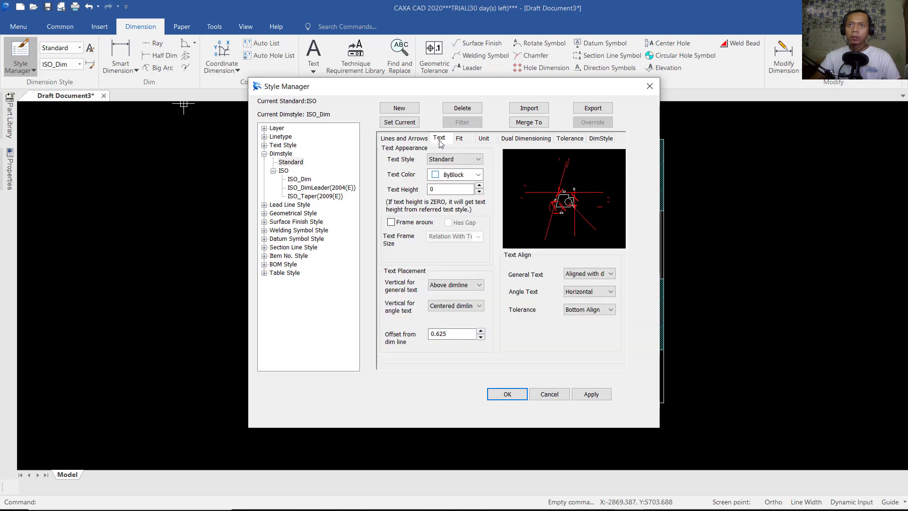
{"action": "left_click", "coordinate": [445, 179]}
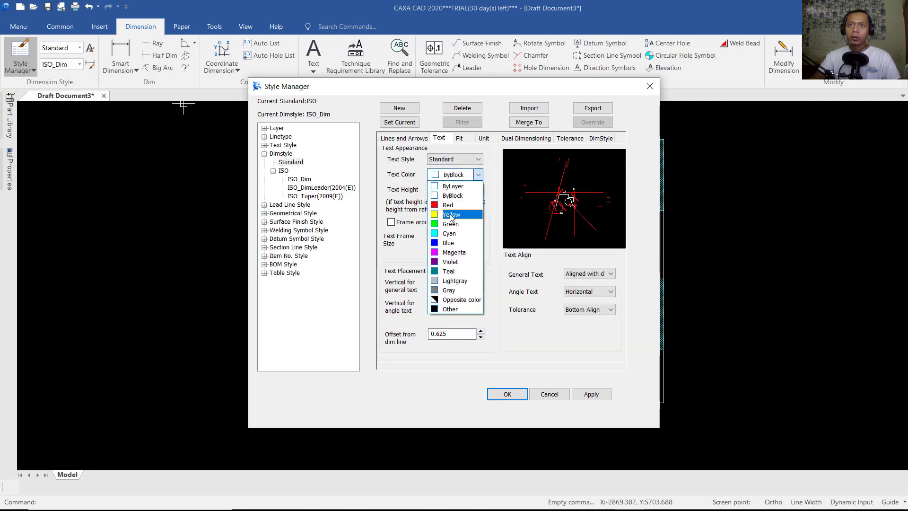
{"action": "left_click", "coordinate": [451, 217]}
{"action": "double_click", "coordinate": [449, 189]}
{"action": "type", "text": "150"}
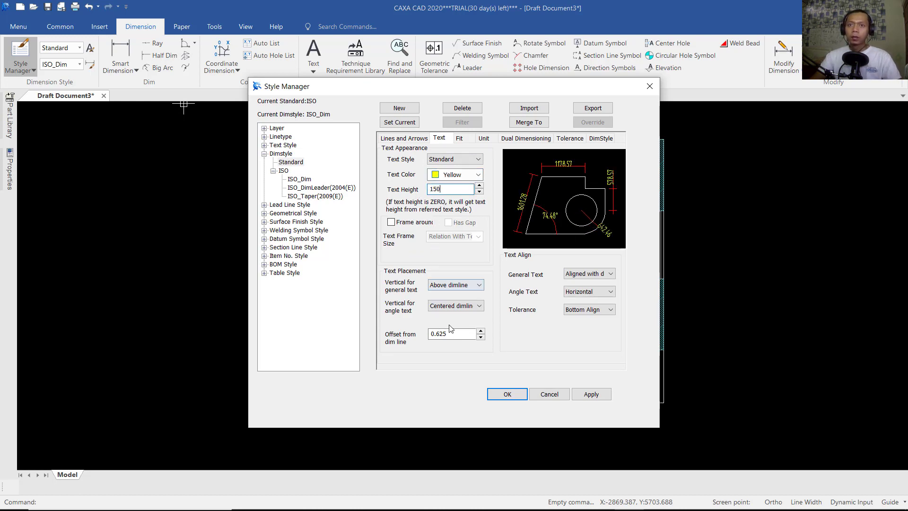
{"action": "double_click", "coordinate": [464, 334]}
{"action": "type", "text": "100"}
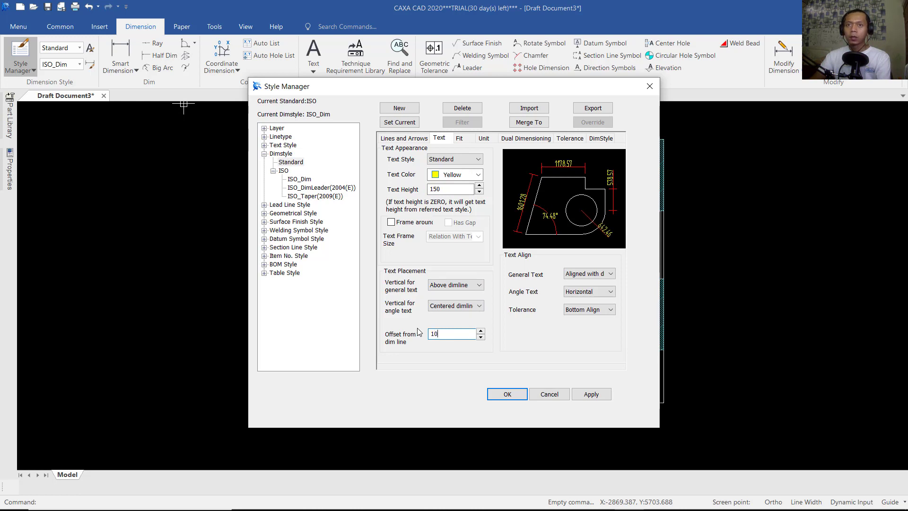
Step: Set linear precision to whole numbers, then apply and save the style
{"action": "left_click", "coordinate": [466, 141]}
{"action": "left_click", "coordinate": [490, 142]}
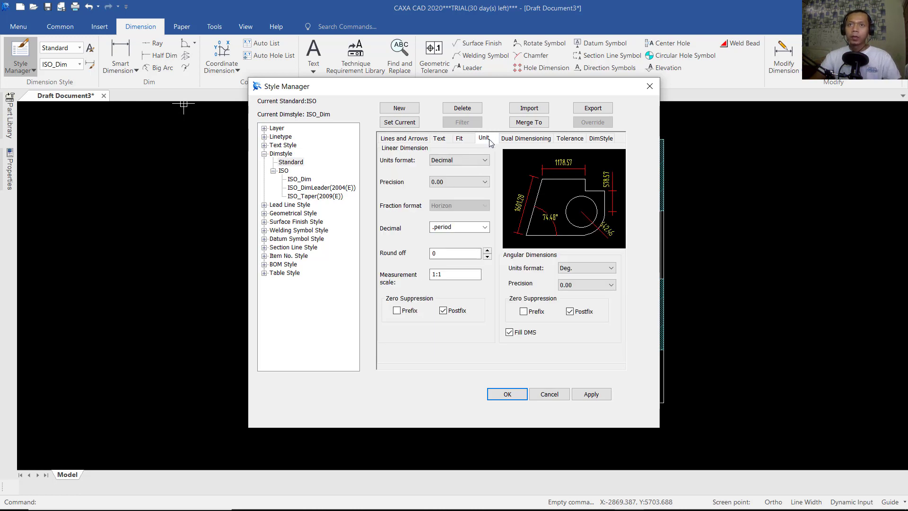
{"action": "left_click", "coordinate": [451, 182]}
{"action": "left_click", "coordinate": [436, 192]}
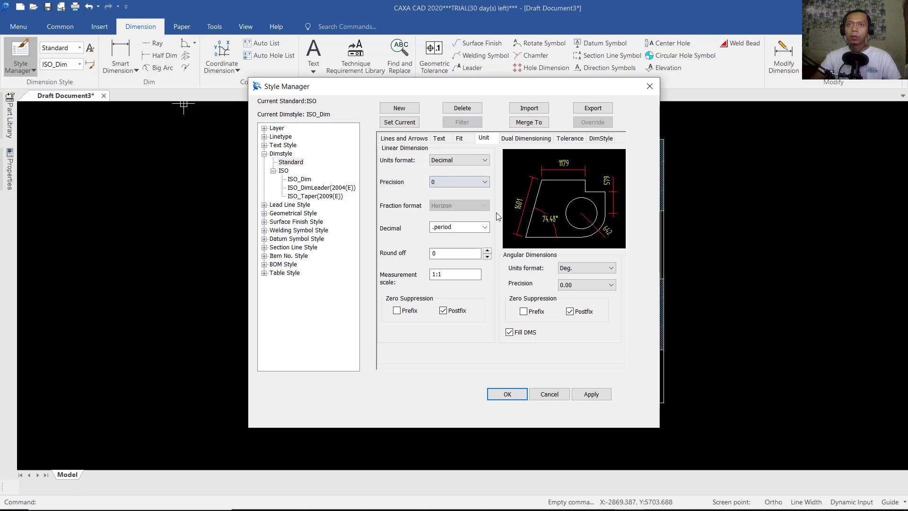
{"action": "left_click", "coordinate": [597, 396]}
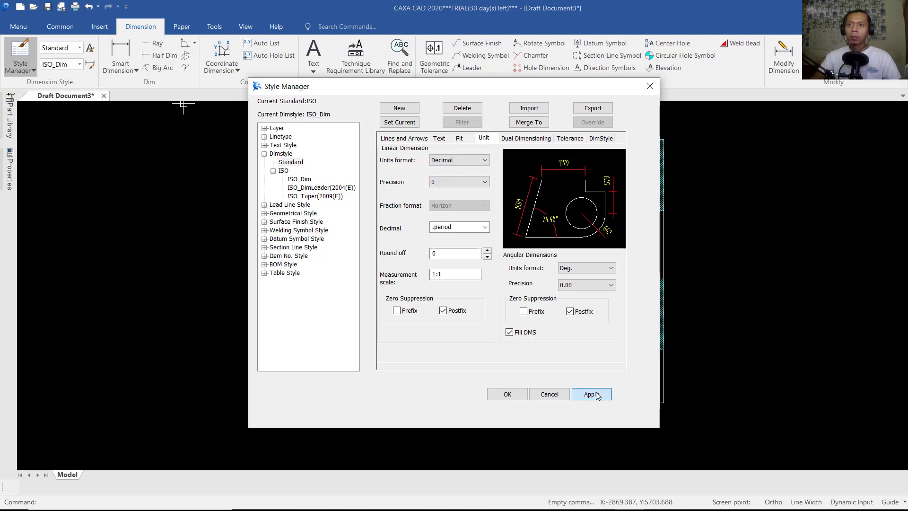
{"action": "left_click", "coordinate": [502, 395]}
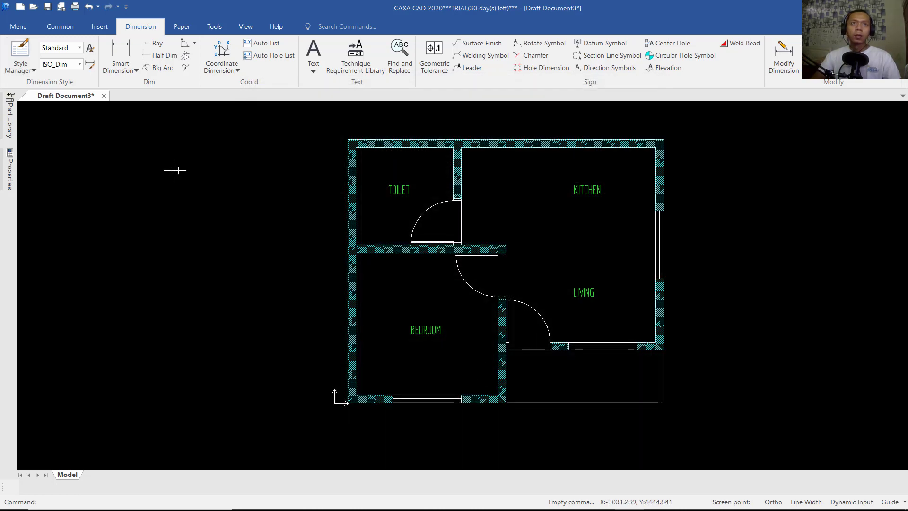
Step: Make Standard the current dimension style and add the first 3000 dimension under the plan
{"action": "left_click", "coordinate": [73, 69]}
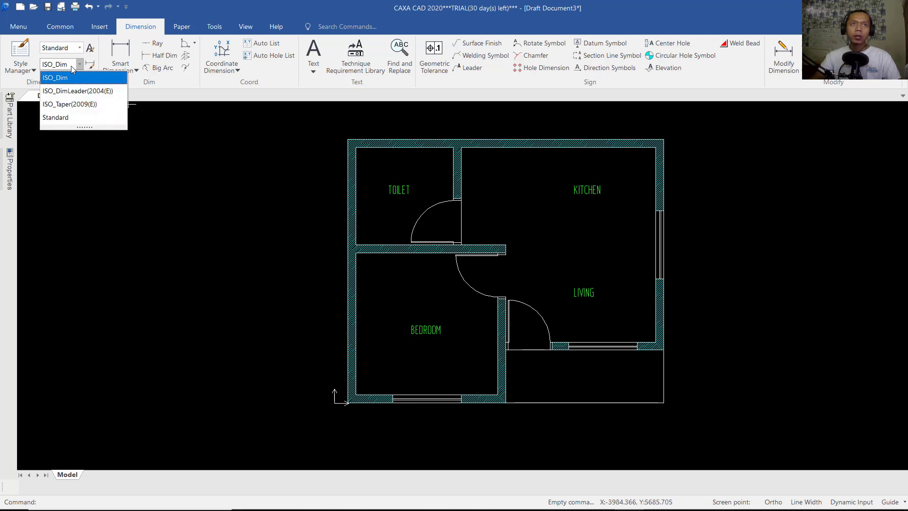
{"action": "left_click", "coordinate": [57, 115]}
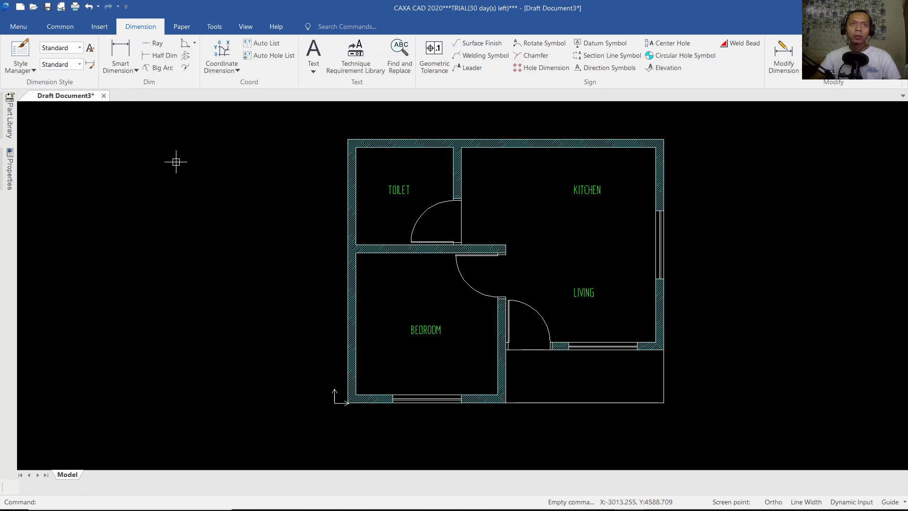
{"action": "left_click", "coordinate": [122, 51]}
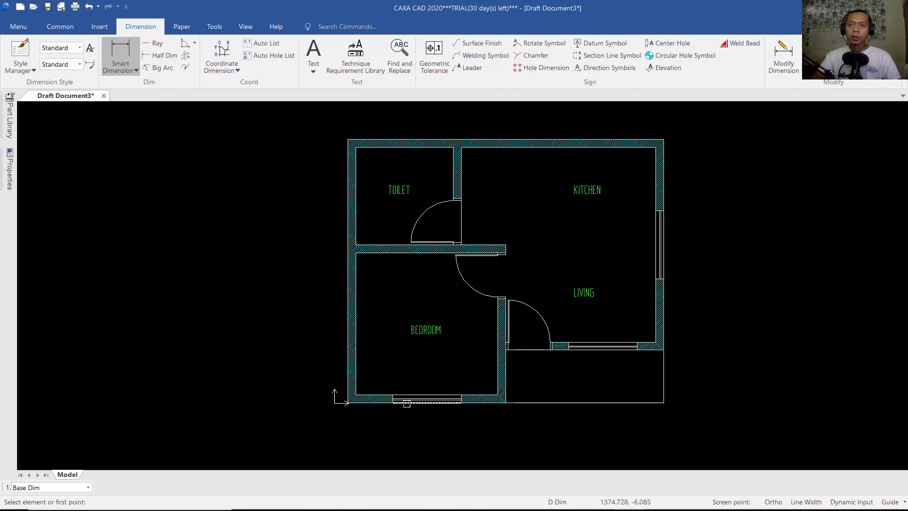
{"action": "left_click", "coordinate": [347, 402]}
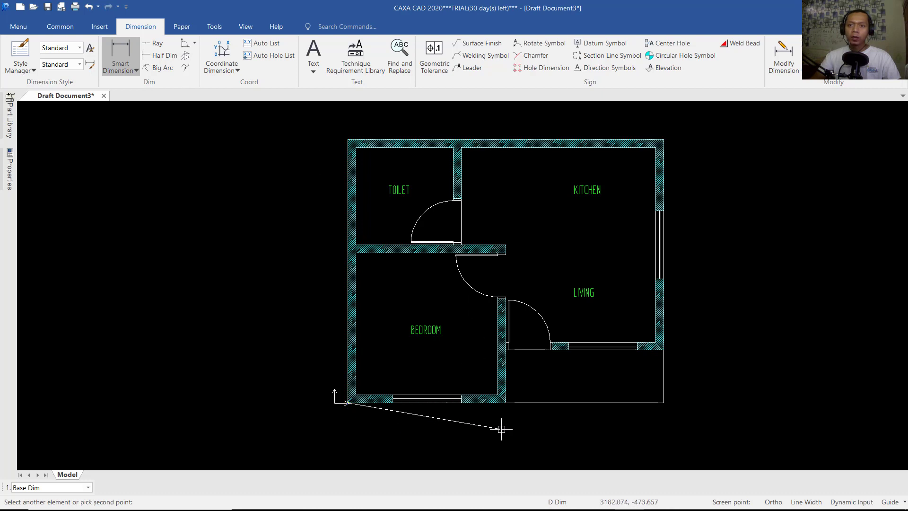
{"action": "left_click", "coordinate": [506, 403]}
{"action": "left_click", "coordinate": [495, 426]}
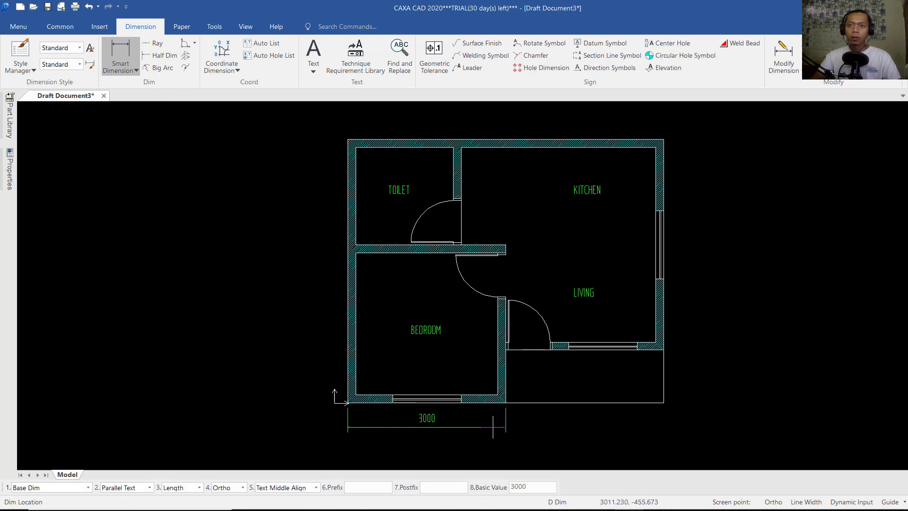
{"action": "right_click", "coordinate": [495, 426]}
Step: Add the second 3000 dimension beside the first along the bottom
{"action": "middle_click_drag", "start_coordinate": [532, 422], "coordinate": [495, 380]}
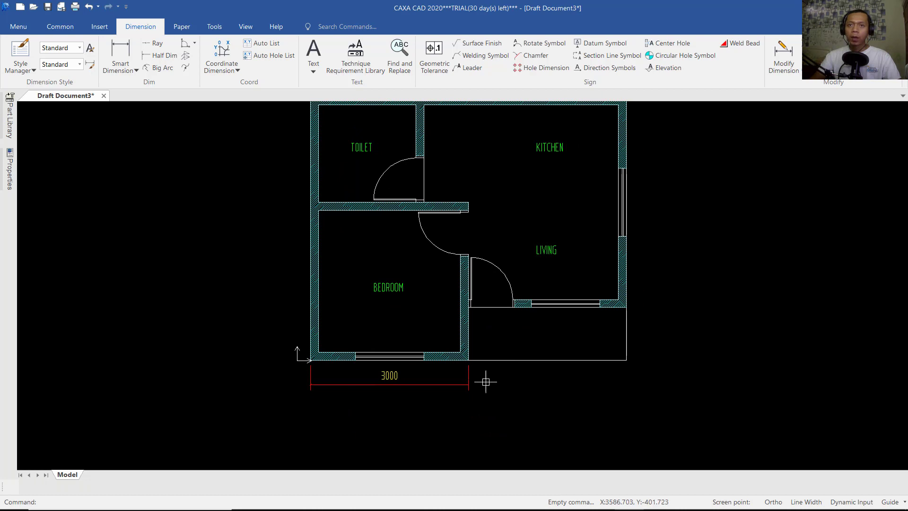
{"action": "scroll", "coordinate": [505, 387], "scroll_direction": "up", "scroll_amount": 2}
{"action": "key", "text": "Return"}
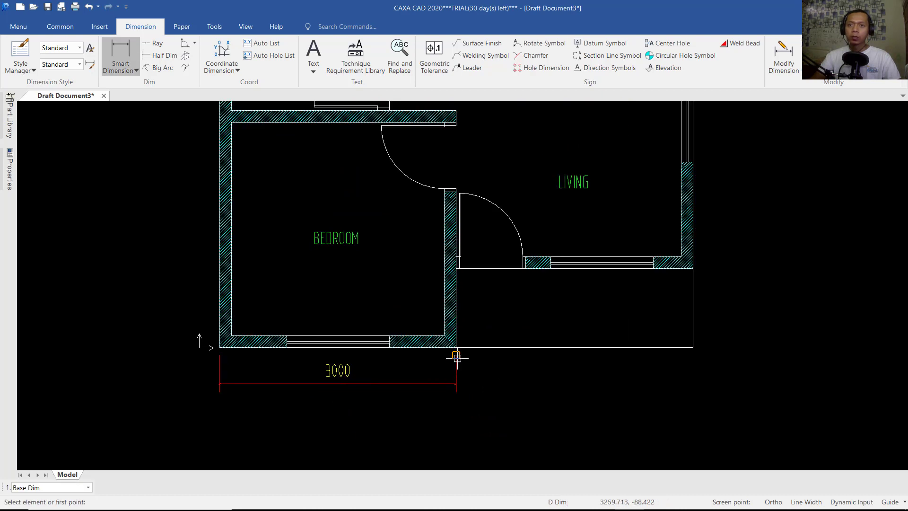
{"action": "left_click", "coordinate": [456, 347]}
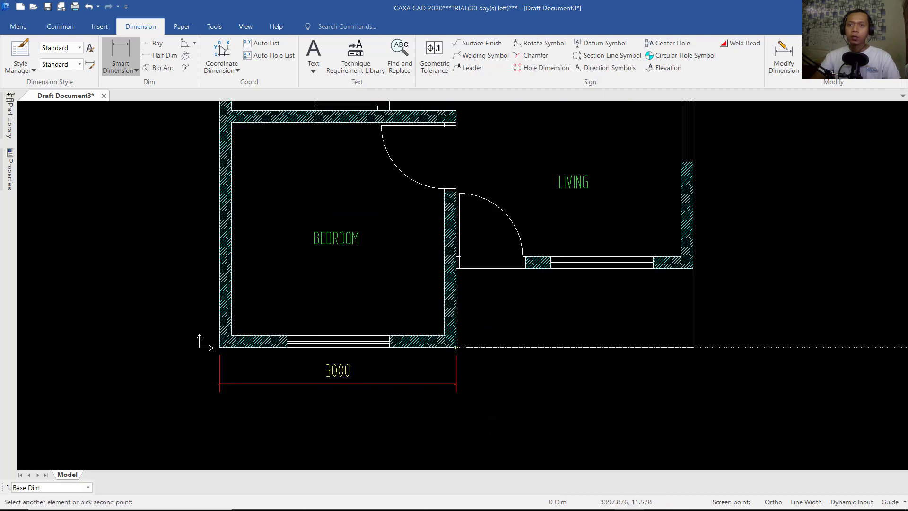
{"action": "left_click", "coordinate": [693, 347]}
{"action": "left_click", "coordinate": [468, 383]}
{"action": "right_click", "coordinate": [458, 379]}
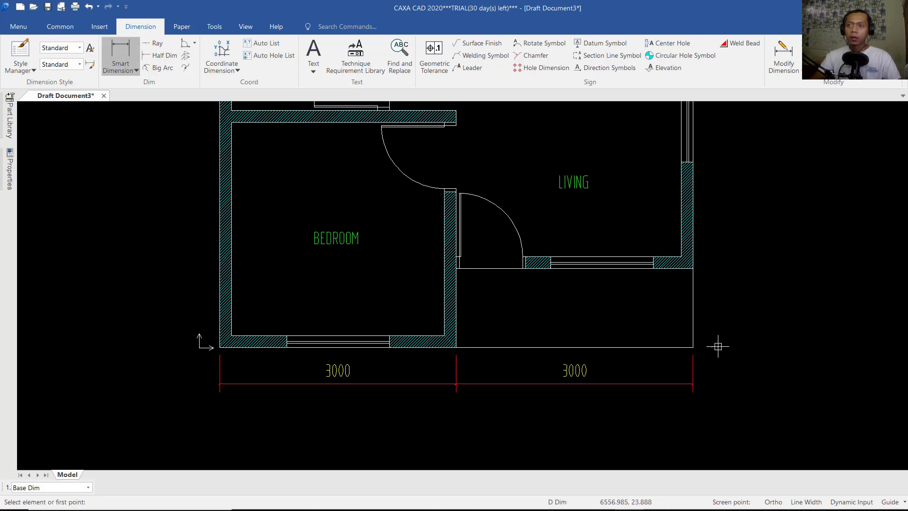
Step: Add the overall 6000 dimension below the bottom chain
{"action": "left_click", "coordinate": [692, 347]}
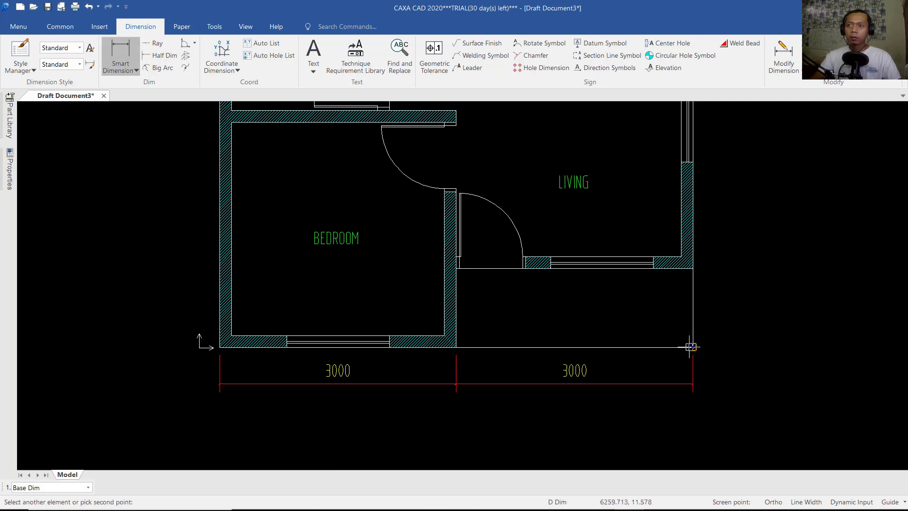
{"action": "left_click", "coordinate": [219, 347]}
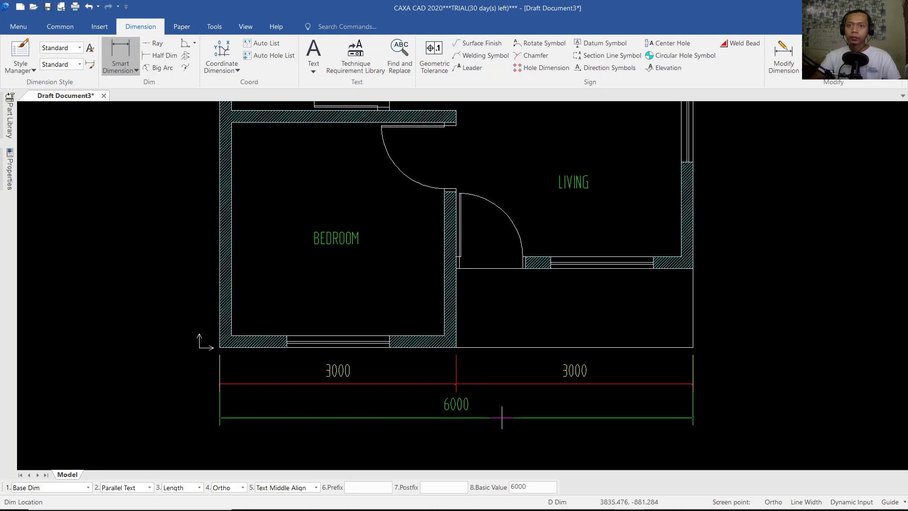
{"action": "left_click", "coordinate": [456, 417]}
{"action": "right_click", "coordinate": [455, 418]}
{"action": "middle_click_drag", "start_coordinate": [718, 293], "coordinate": [598, 364]}
Step: Dimension the right side with vertical 1000 and 4000 dimensions in line
{"action": "right_click", "coordinate": [576, 391]}
{"action": "left_click", "coordinate": [570, 412]}
{"action": "left_click", "coordinate": [570, 334]}
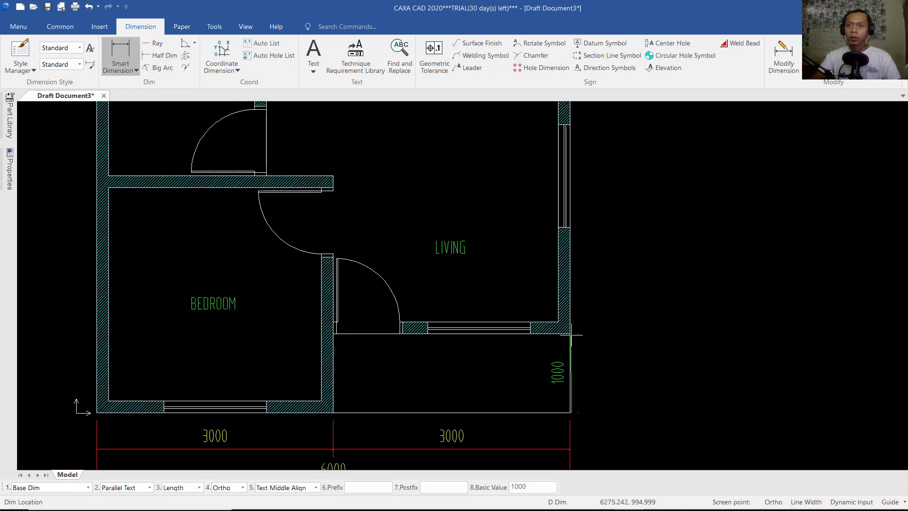
{"action": "left_click", "coordinate": [593, 354]}
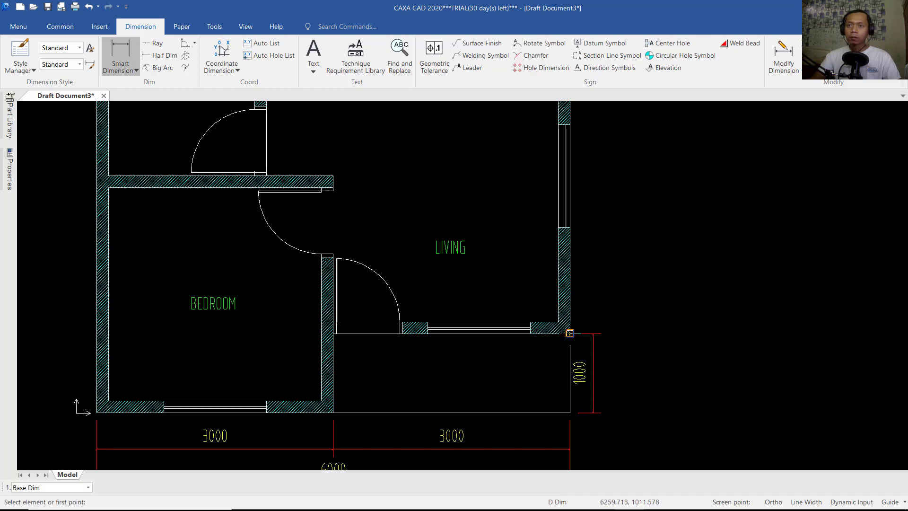
{"action": "scroll", "coordinate": [600, 371], "scroll_direction": "down", "scroll_amount": 3}
{"action": "left_click", "coordinate": [559, 209]}
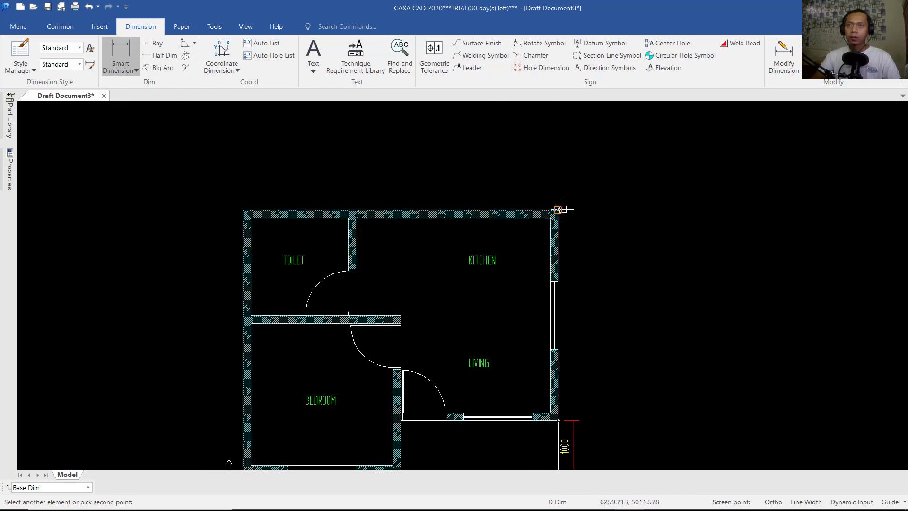
{"action": "left_click", "coordinate": [558, 420]}
{"action": "middle_click_drag", "start_coordinate": [573, 339], "coordinate": [568, 270]}
{"action": "left_click", "coordinate": [569, 351]}
{"action": "right_click", "coordinate": [596, 356]}
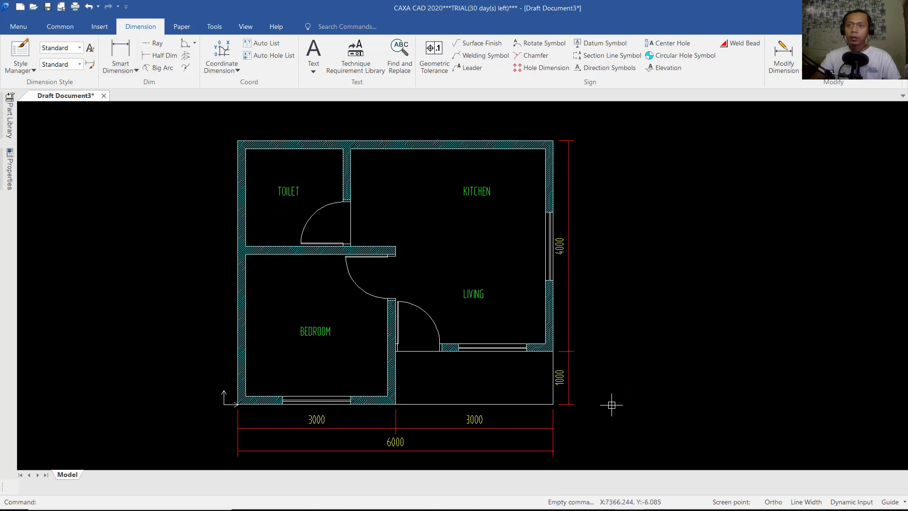
{"action": "right_click", "coordinate": [568, 406]}
Step: Add the overall 5000 height dimension to the right of the plan
{"action": "left_click", "coordinate": [553, 404]}
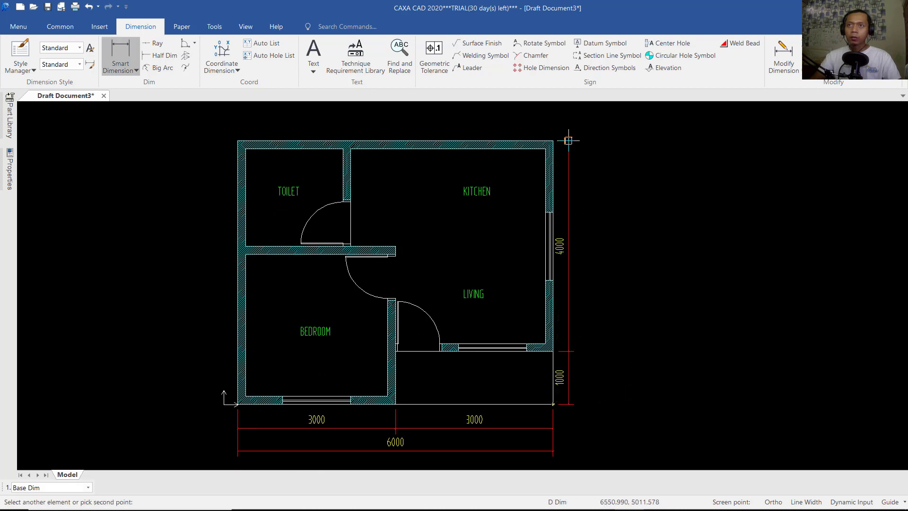
{"action": "left_click", "coordinate": [552, 140]}
{"action": "left_click", "coordinate": [589, 184]}
{"action": "right_click", "coordinate": [559, 188]}
Step: Dimension the top wall's 4000 span above the kitchen, redoing a wrong 3850 measurement
{"action": "scroll", "coordinate": [538, 284], "scroll_direction": "up", "scroll_amount": 3}
{"action": "type", "text": "d"}
{"action": "key", "text": "Return"}
{"action": "left_click", "coordinate": [627, 268]}
{"action": "left_click", "coordinate": [171, 285]}
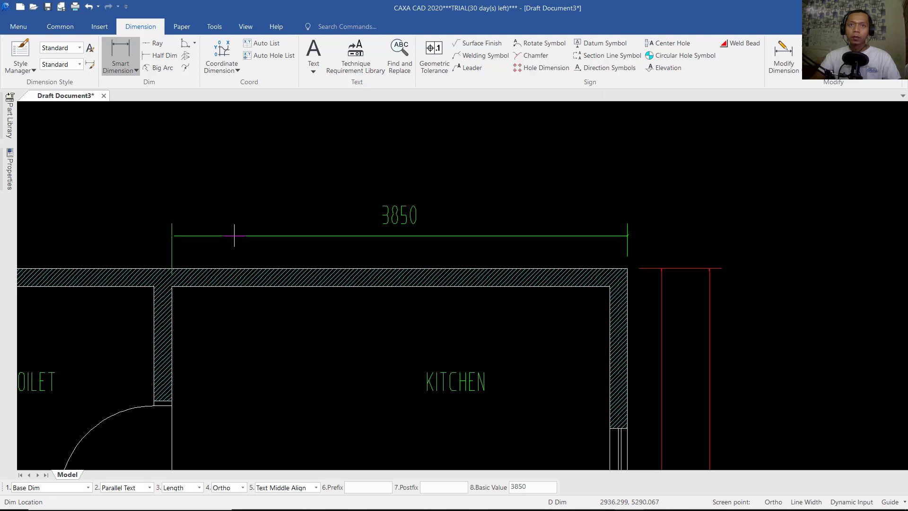
{"action": "key", "text": "Escape"}
{"action": "key", "text": "Return"}
{"action": "left_click", "coordinate": [627, 268]}
{"action": "left_click", "coordinate": [154, 274]}
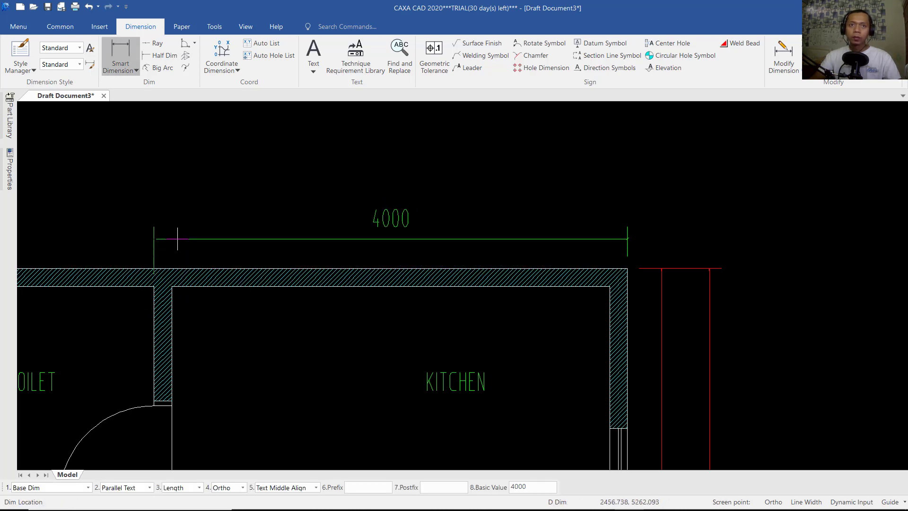
{"action": "left_click", "coordinate": [171, 235]}
Step: Chain a 2000 dimension over the toilet, centre its text and adjust the shared point
{"action": "key", "text": "Left"}
{"action": "key", "text": "Left"}
{"action": "key", "text": "Left"}
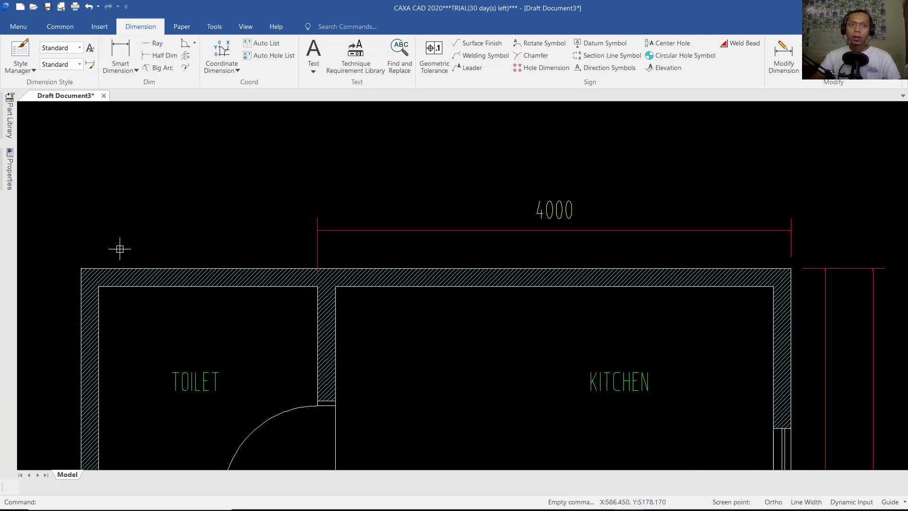
{"action": "key", "text": "Return"}
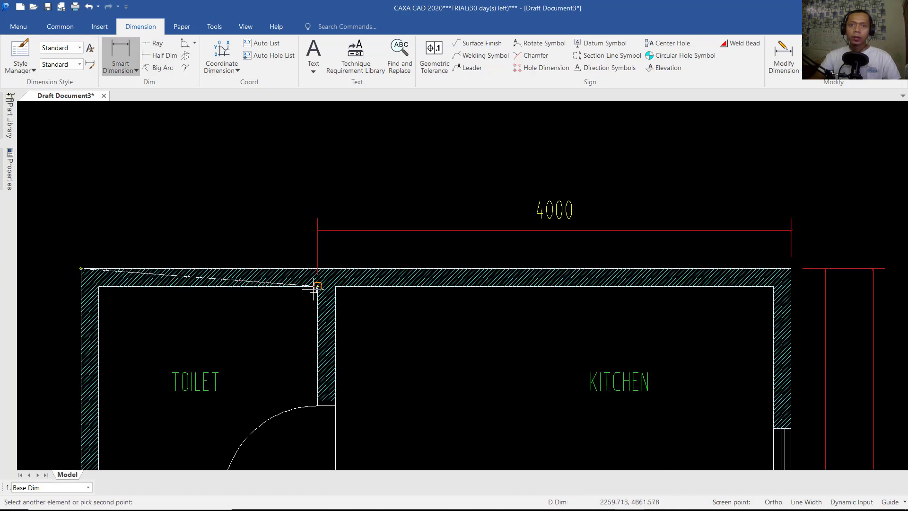
{"action": "left_click", "coordinate": [318, 230]}
{"action": "key", "text": "Escape"}
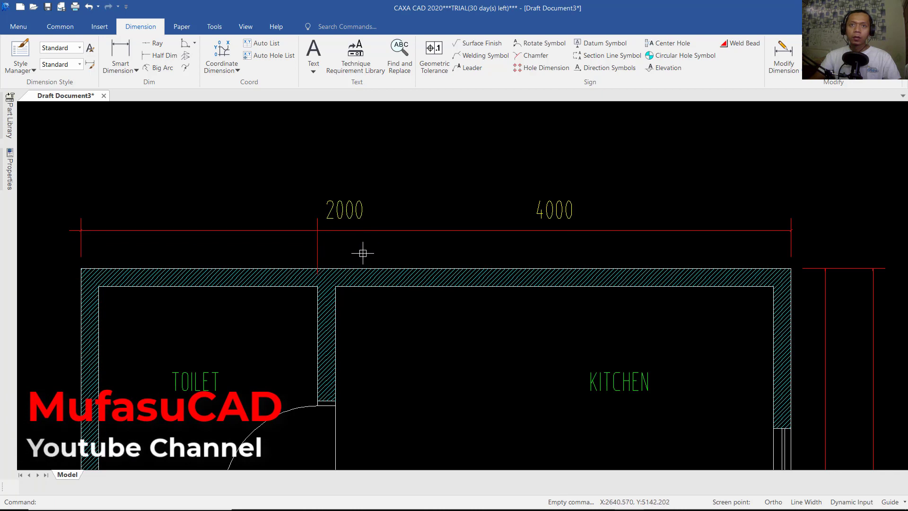
{"action": "left_click", "coordinate": [348, 214]}
{"action": "left_click", "coordinate": [345, 230]}
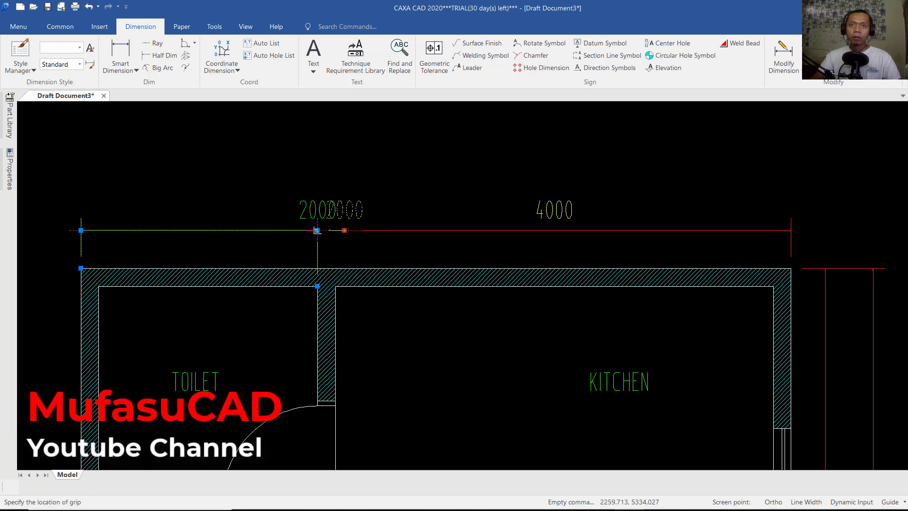
{"action": "left_click", "coordinate": [192, 230]}
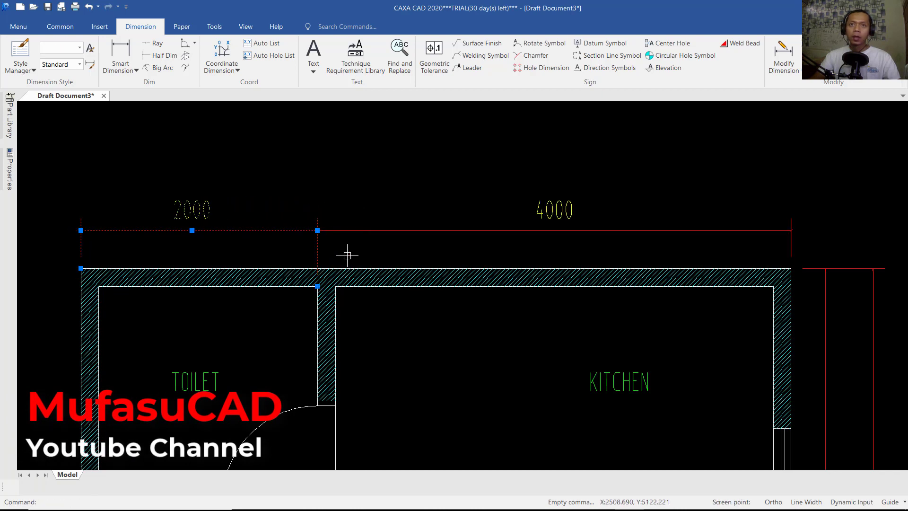
{"action": "left_click_drag", "start_coordinate": [355, 204], "coordinate": [289, 230]}
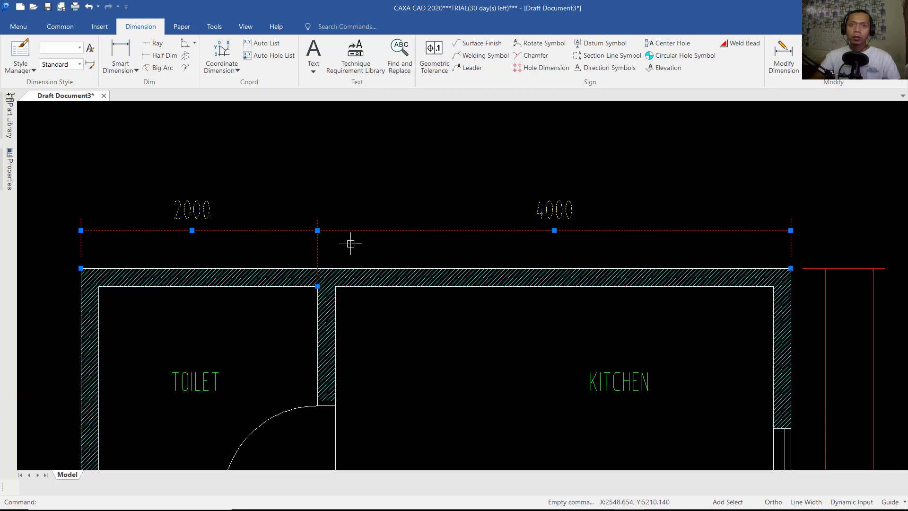
{"action": "scroll", "coordinate": [317, 231], "scroll_direction": "up", "scroll_amount": 2}
{"action": "left_click", "coordinate": [315, 313]}
{"action": "left_click", "coordinate": [315, 287]}
{"action": "scroll", "coordinate": [391, 225], "scroll_direction": "down", "scroll_amount": 2}
Step: Add the overall 6000 dimension above the top chain
{"action": "key", "text": "Escape"}
{"action": "key", "text": "d"}
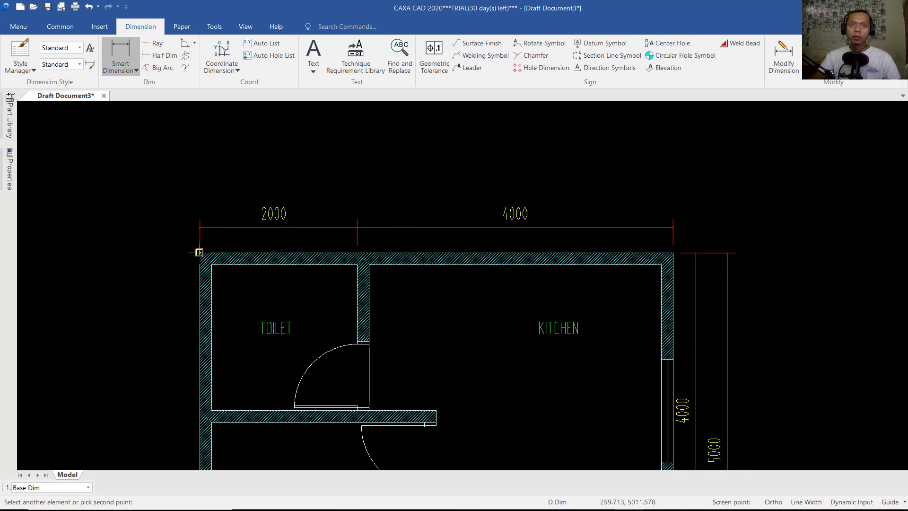
{"action": "left_click", "coordinate": [673, 253]}
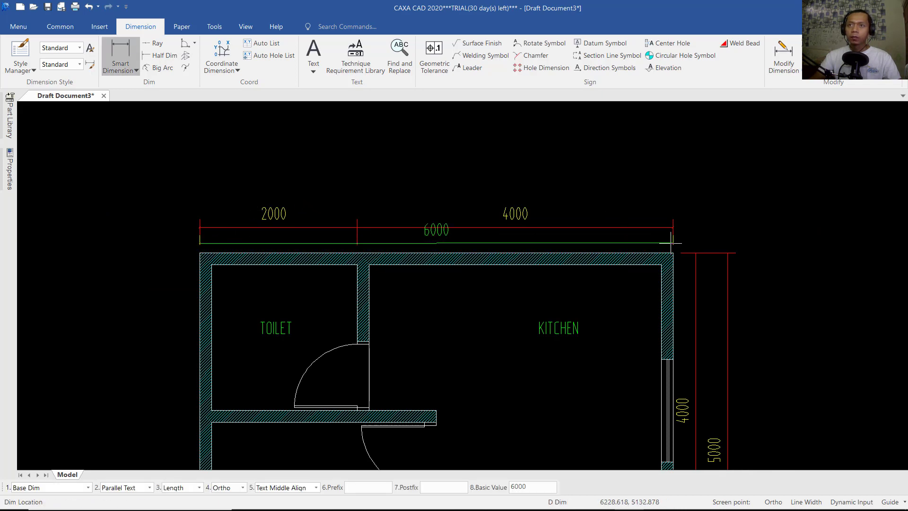
{"action": "left_click", "coordinate": [671, 194]}
Step: Start a vertical dimension along the left wall from the top-left corner
{"action": "middle_click_drag", "start_coordinate": [366, 257], "coordinate": [601, 158]}
{"action": "left_click", "coordinate": [433, 154]}
{"action": "left_click", "coordinate": [444, 322]}
{"action": "key", "text": "Escape"}
{"action": "key", "text": "Return"}
{"action": "left_click", "coordinate": [433, 154]}
{"action": "left_click", "coordinate": [433, 312]}
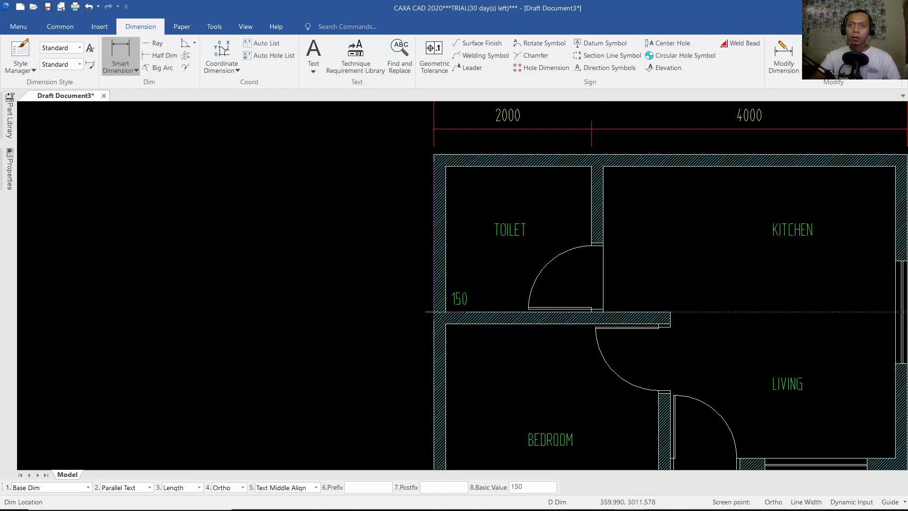
Step: Place the 2000 dimension beside the toilet and the 3000 below it on the left
{"action": "left_click", "coordinate": [408, 304]}
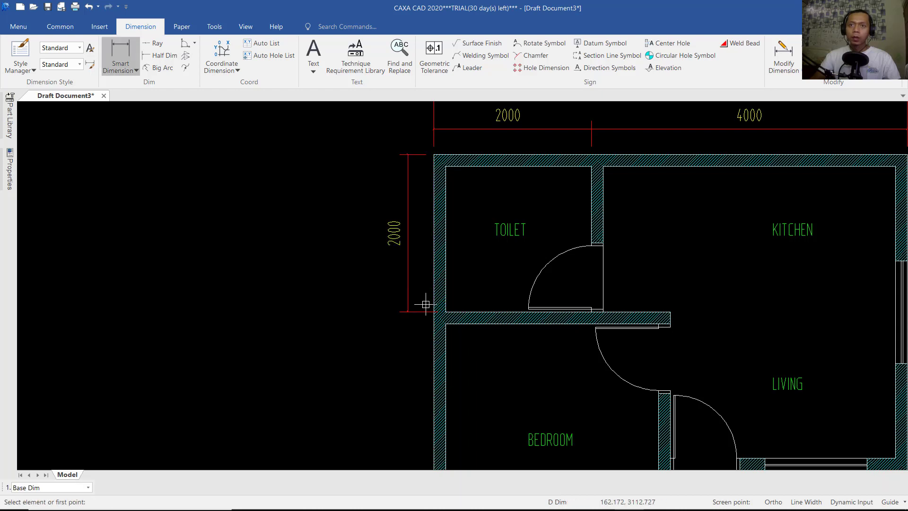
{"action": "middle_click_drag", "start_coordinate": [444, 313], "coordinate": [490, 156]}
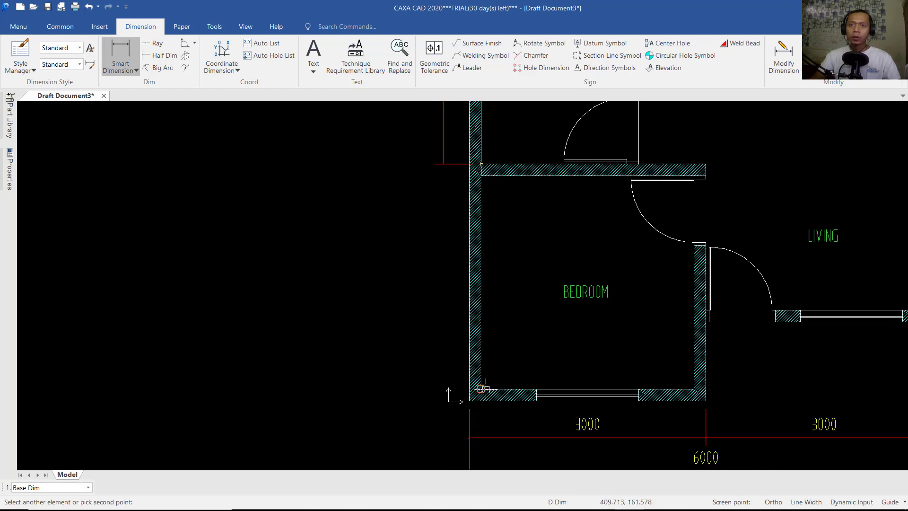
{"action": "left_click", "coordinate": [469, 401]}
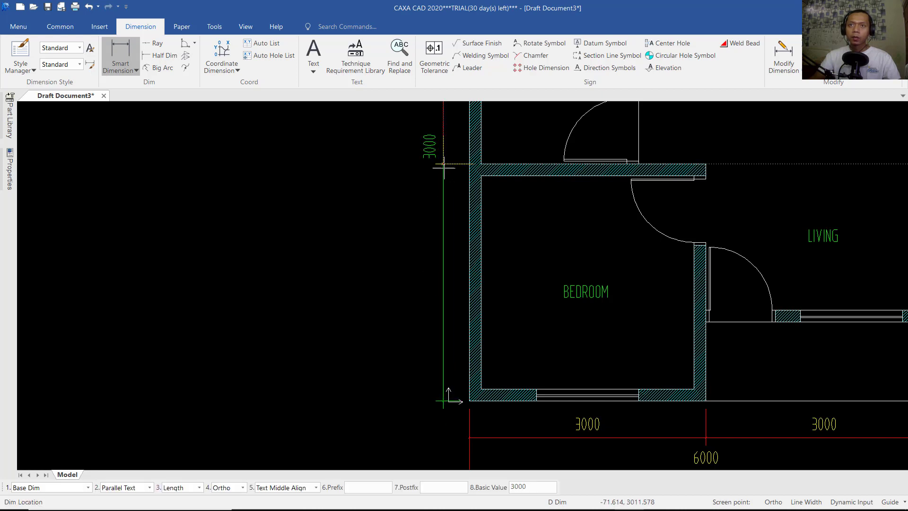
{"action": "left_click", "coordinate": [440, 179]}
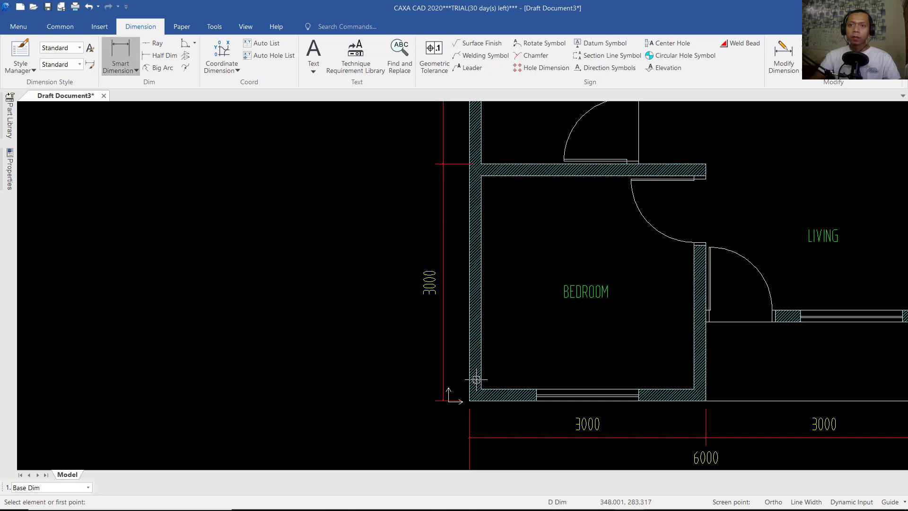
Step: Add the overall 5000 height dimension further left
{"action": "left_click", "coordinate": [469, 401]}
{"action": "middle_click_drag", "start_coordinate": [468, 219], "coordinate": [468, 367]}
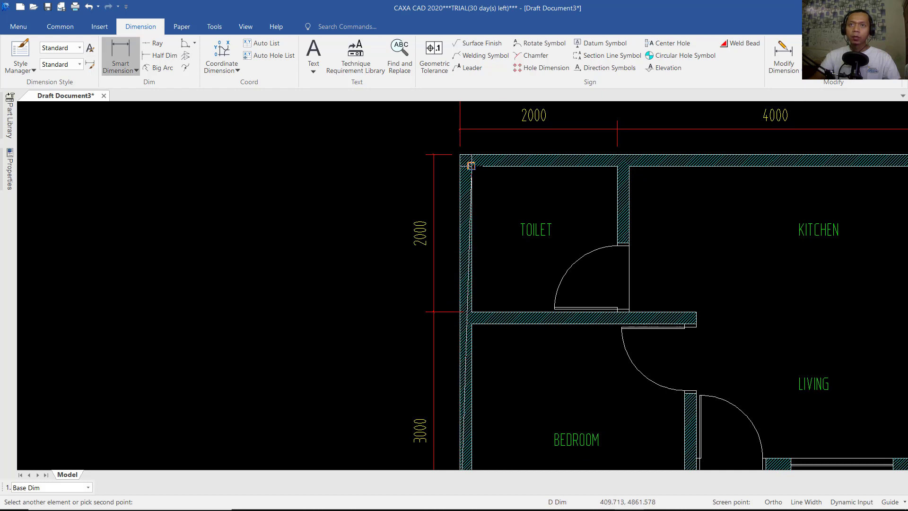
{"action": "left_click", "coordinate": [461, 153]}
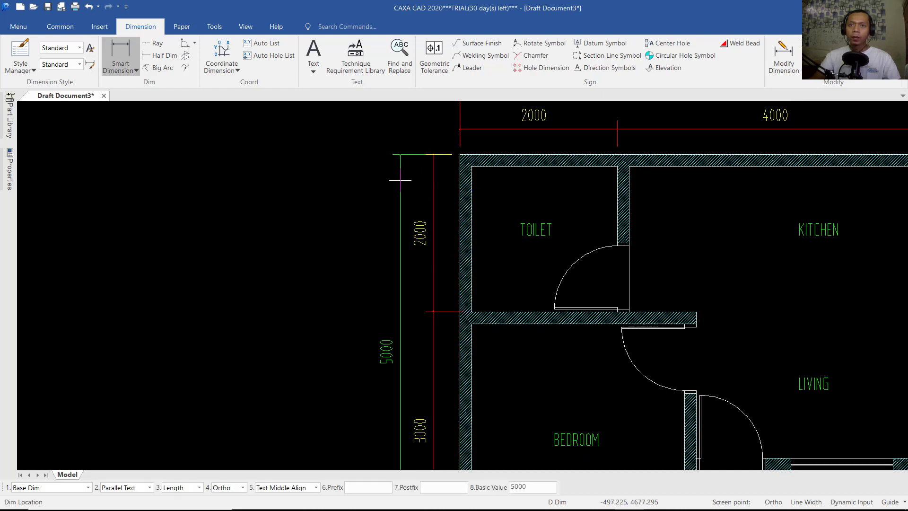
{"action": "left_click", "coordinate": [399, 258]}
{"action": "right_click", "coordinate": [436, 259]}
Step: Snap the left chain's top point onto the wall corner and view the whole plan
{"action": "left_click", "coordinate": [434, 302]}
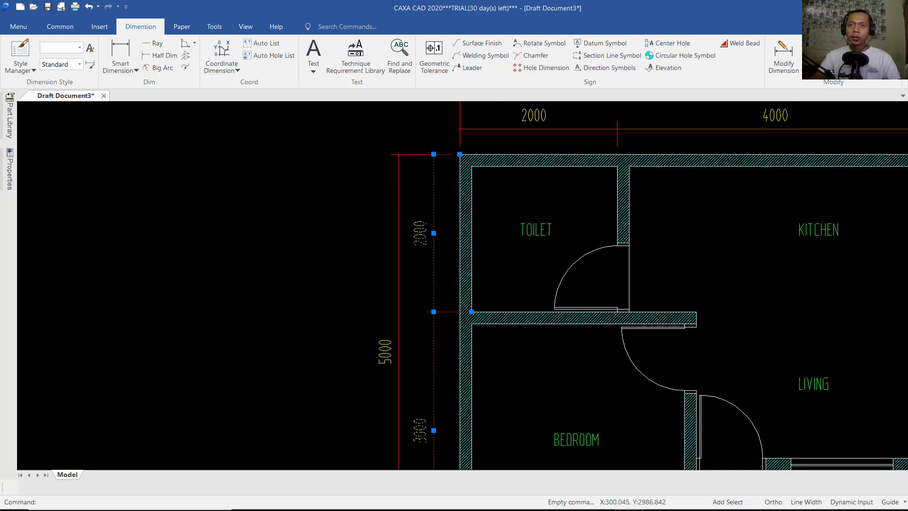
{"action": "scroll", "coordinate": [469, 313], "scroll_direction": "up", "scroll_amount": 2}
{"action": "left_click", "coordinate": [469, 312]}
{"action": "left_click", "coordinate": [454, 310]}
{"action": "scroll", "coordinate": [499, 268], "scroll_direction": "down", "scroll_amount": 5}
{"action": "middle_click_drag", "start_coordinate": [706, 246], "coordinate": [540, 246]}
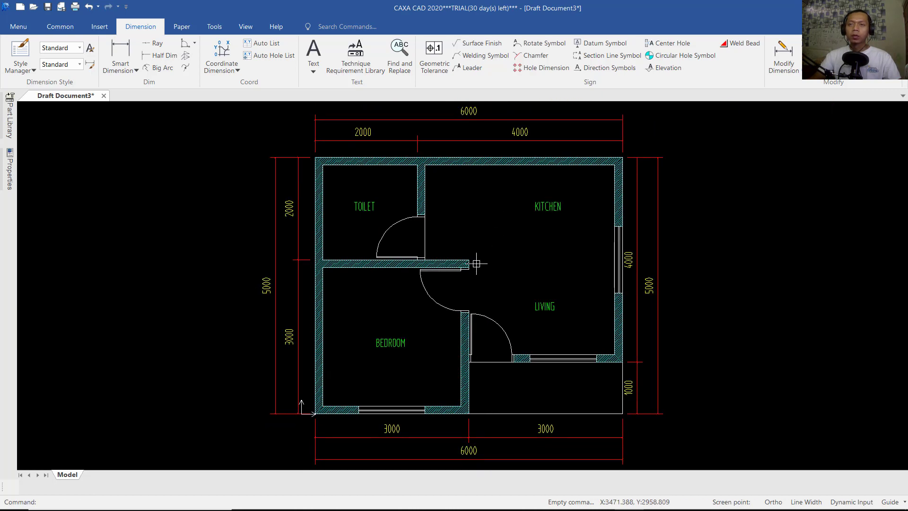